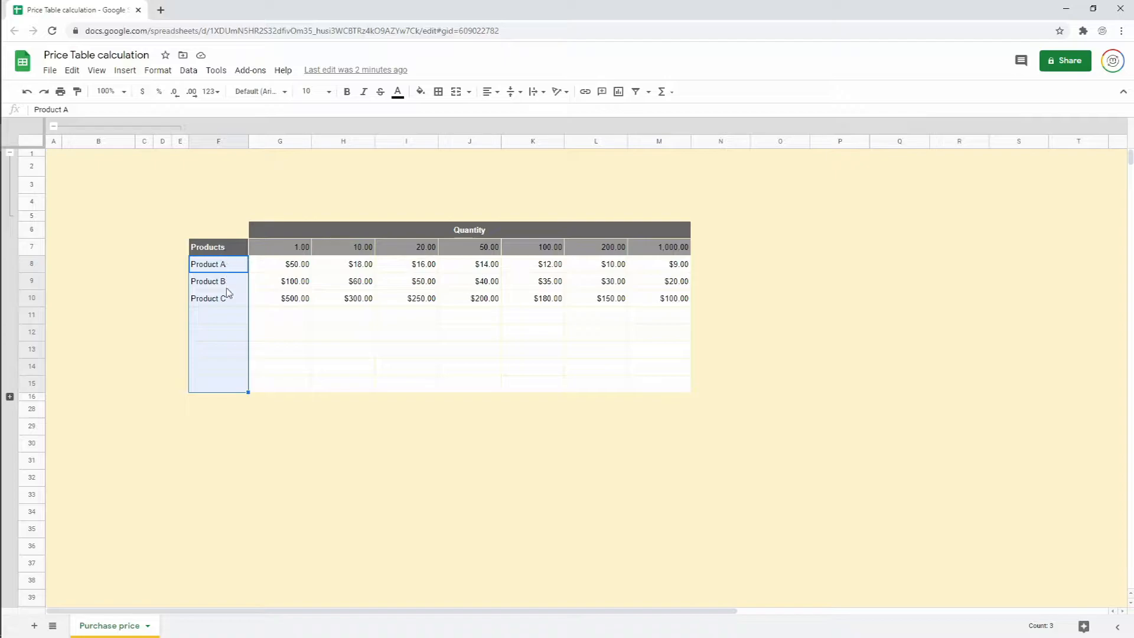
# Examine the price table's product names, quantity tiers in row 7 and the prices of Product B
pyautogui.moveTo(280, 249); pyautogui.dragTo(672, 252)
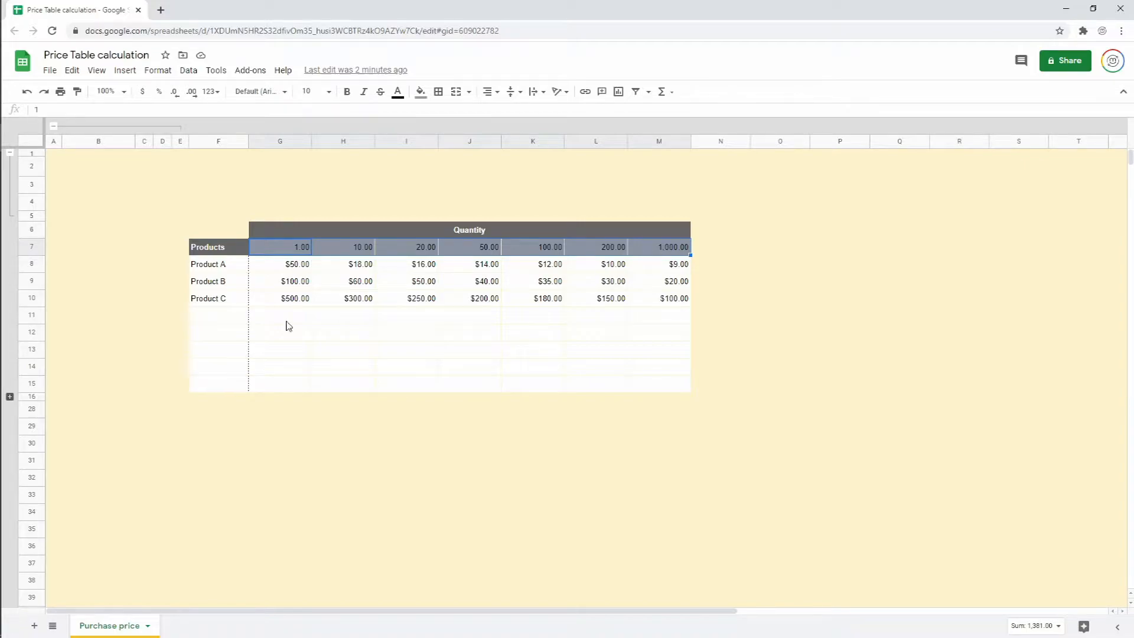
pyautogui.click(228, 285)
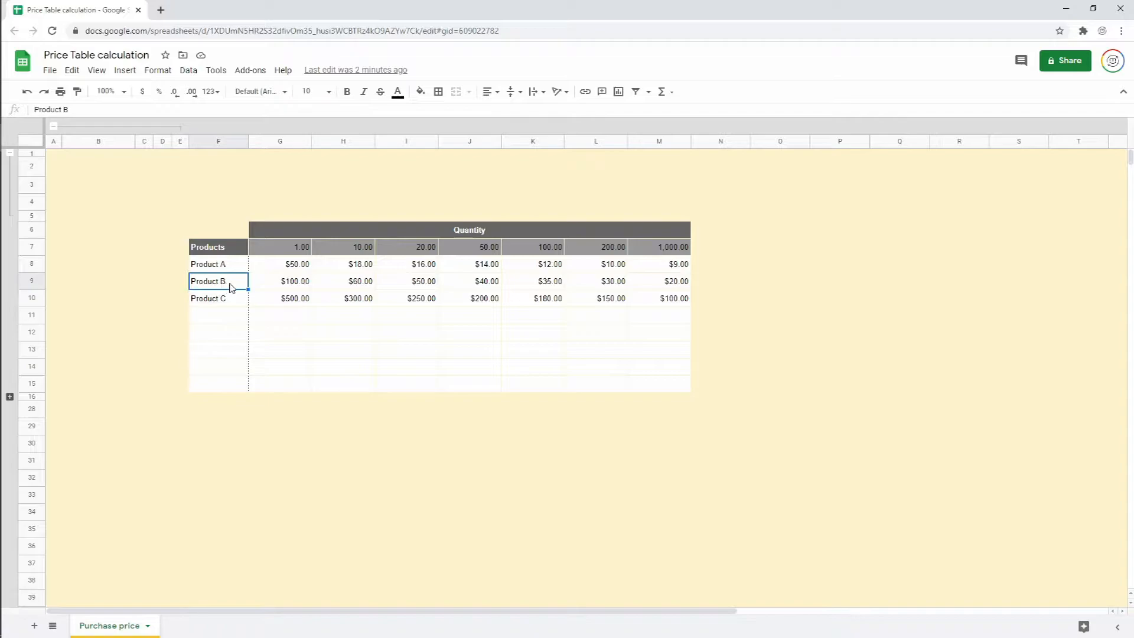
pyautogui.moveTo(214, 290); pyautogui.dragTo(654, 282)
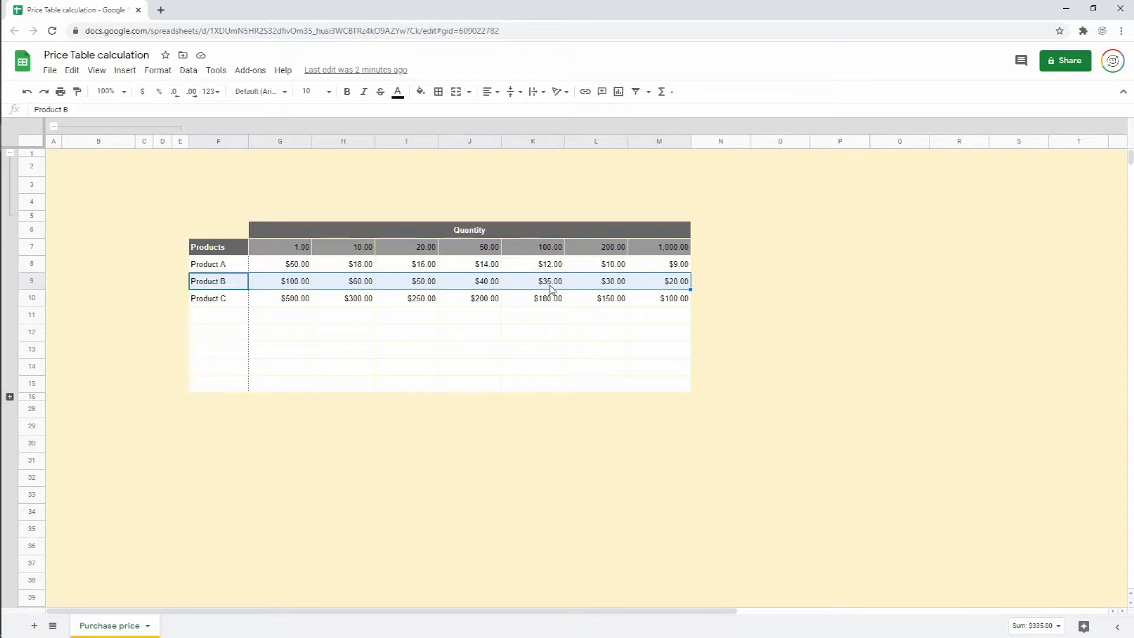
pyautogui.click(488, 286)
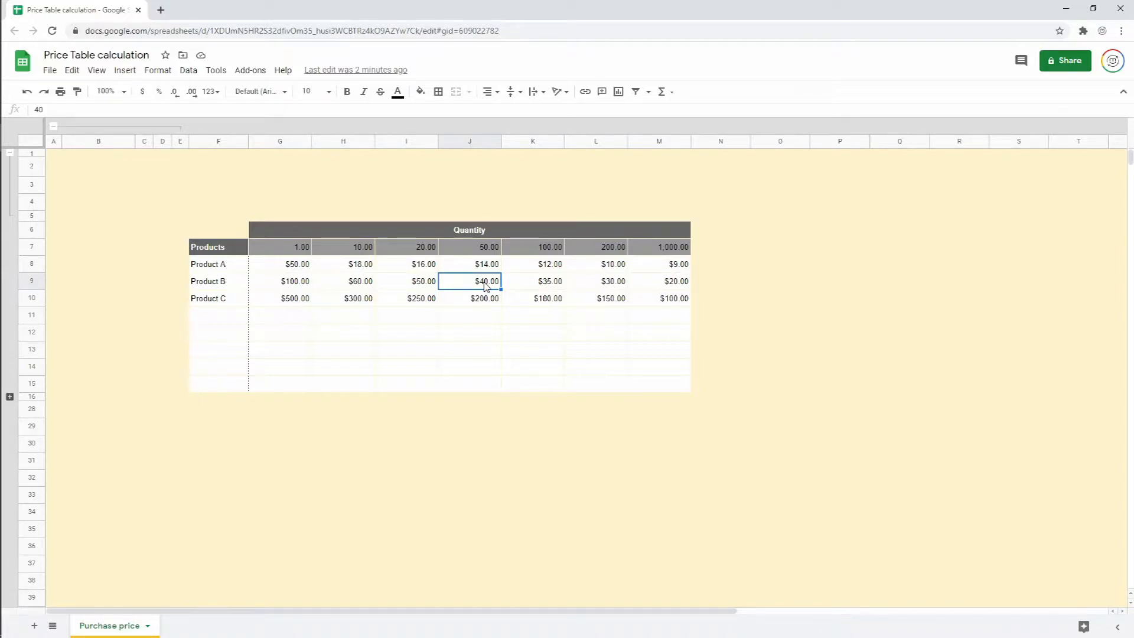
pyautogui.moveTo(231, 271); pyautogui.dragTo(224, 388)
pyautogui.hotkey('ctrl', 'c')
pyautogui.moveTo(296, 247); pyautogui.dragTo(851, 248)
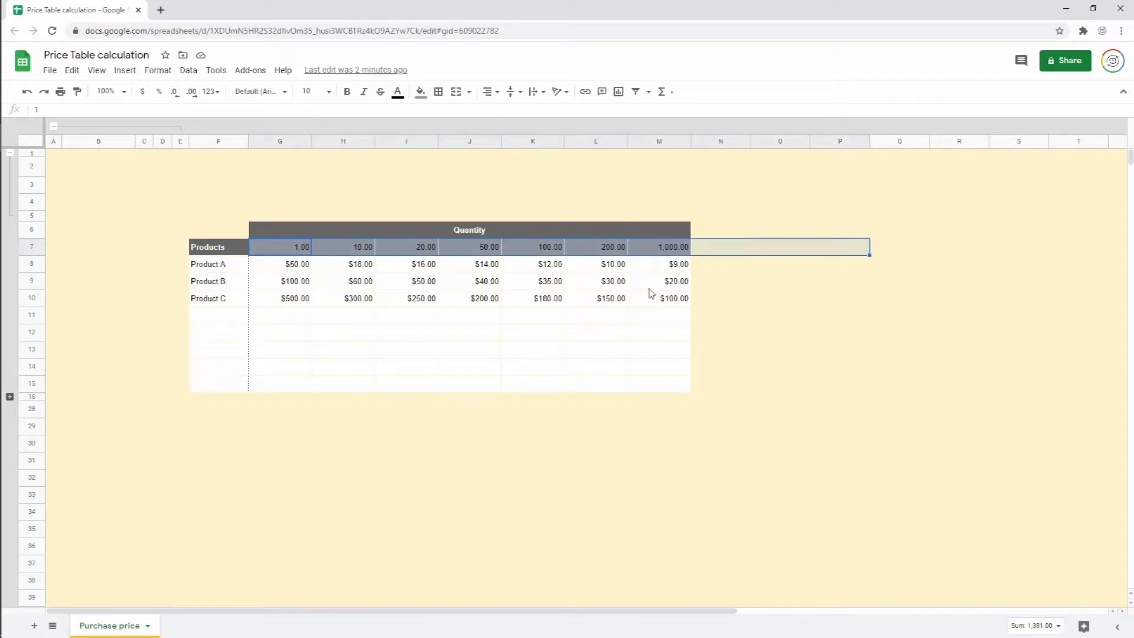
pyautogui.click(484, 283)
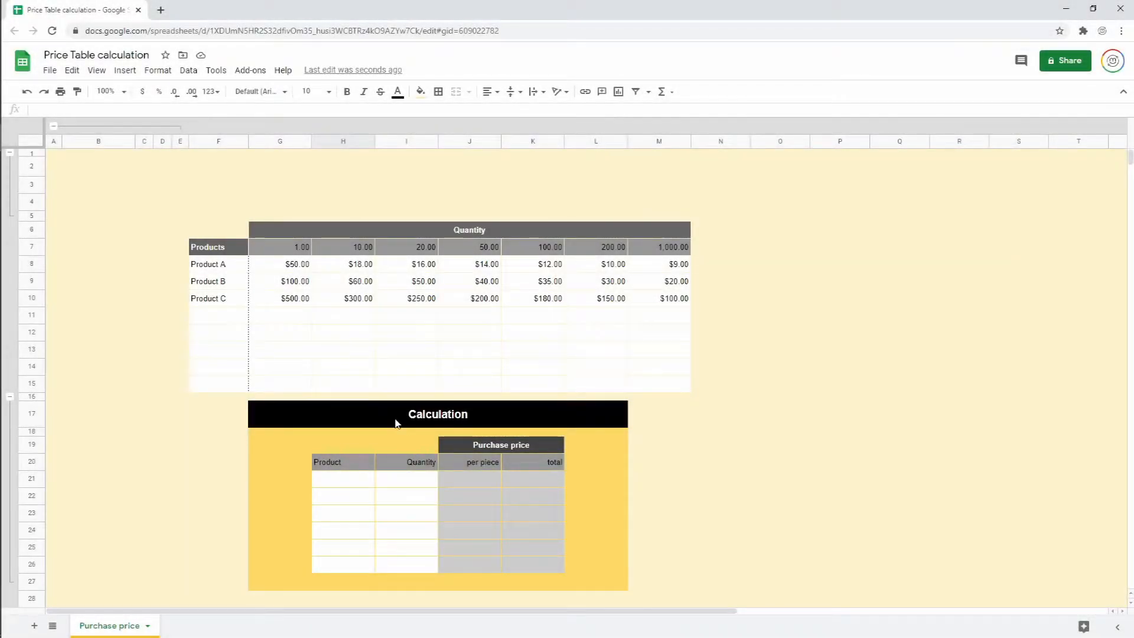
# Examine the Calculation block's Product, Quantity and Purchase price columns and the product names in F8:F15
pyautogui.moveTo(395, 423); pyautogui.dragTo(415, 581)
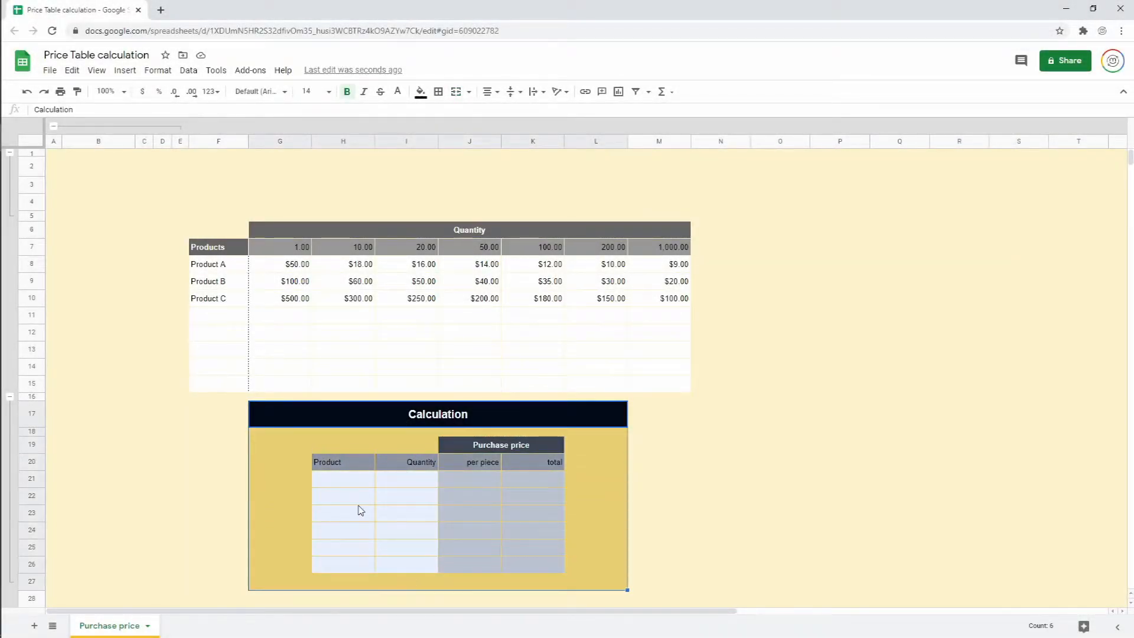
pyautogui.click(345, 480)
pyautogui.moveTo(346, 506); pyautogui.dragTo(347, 563)
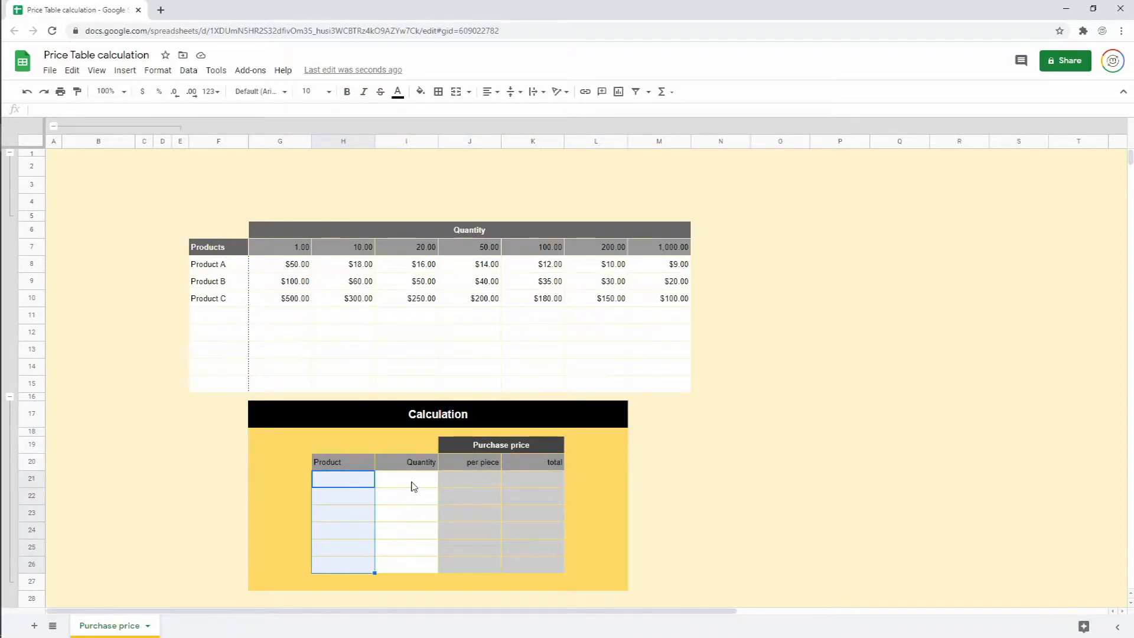
pyautogui.moveTo(415, 486); pyautogui.dragTo(413, 571)
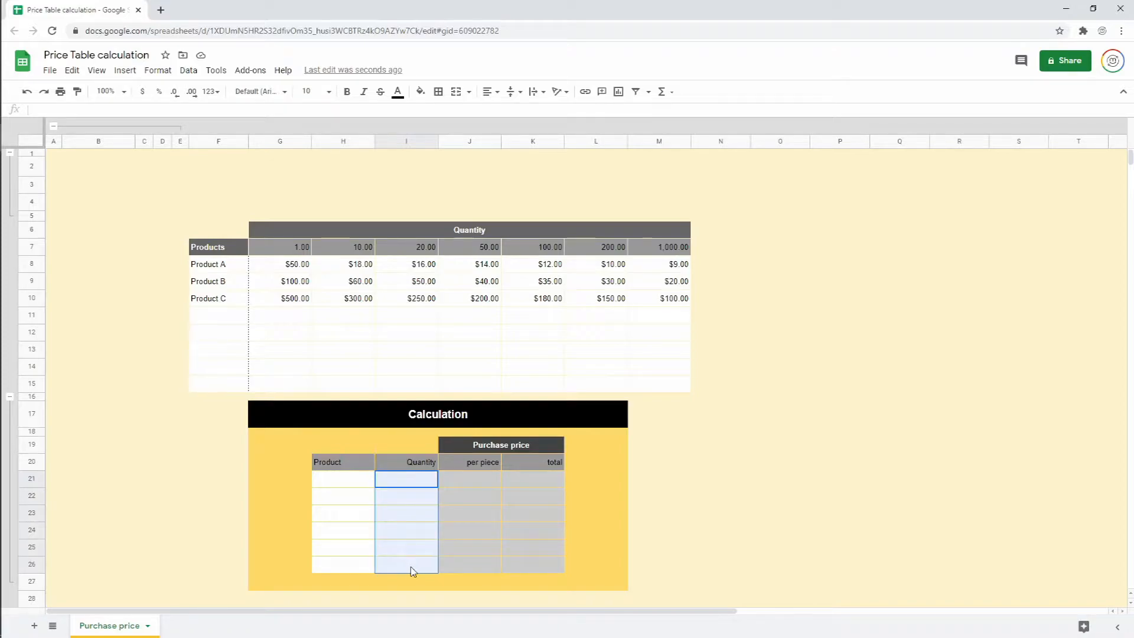
pyautogui.moveTo(477, 485); pyautogui.dragTo(476, 576)
pyautogui.moveTo(535, 480); pyautogui.dragTo(536, 562)
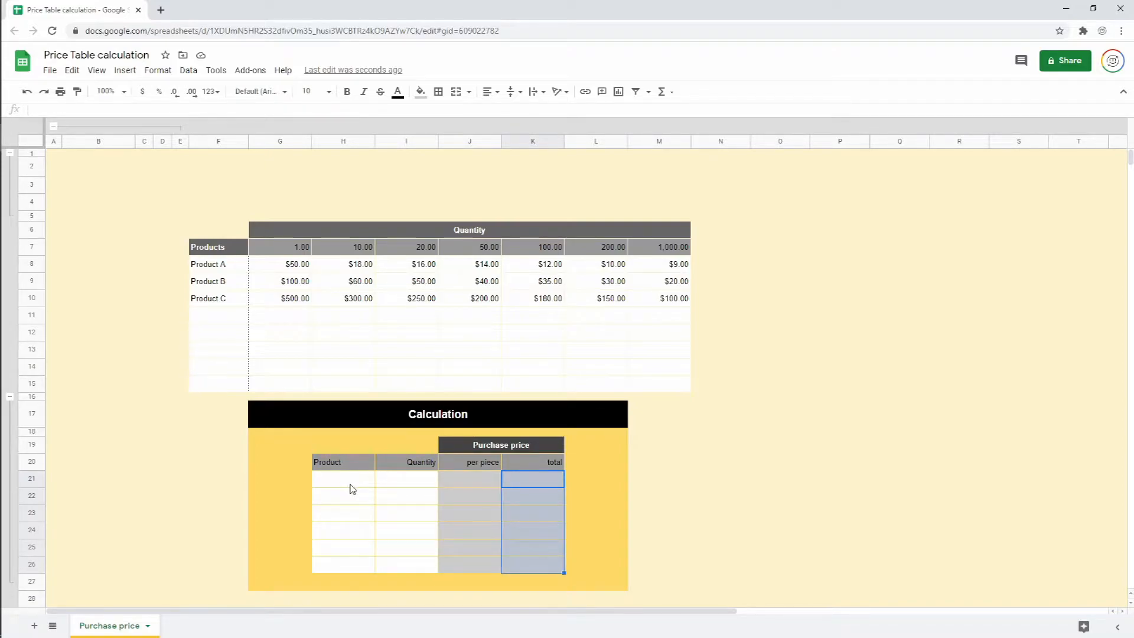
pyautogui.moveTo(352, 481); pyautogui.dragTo(348, 567)
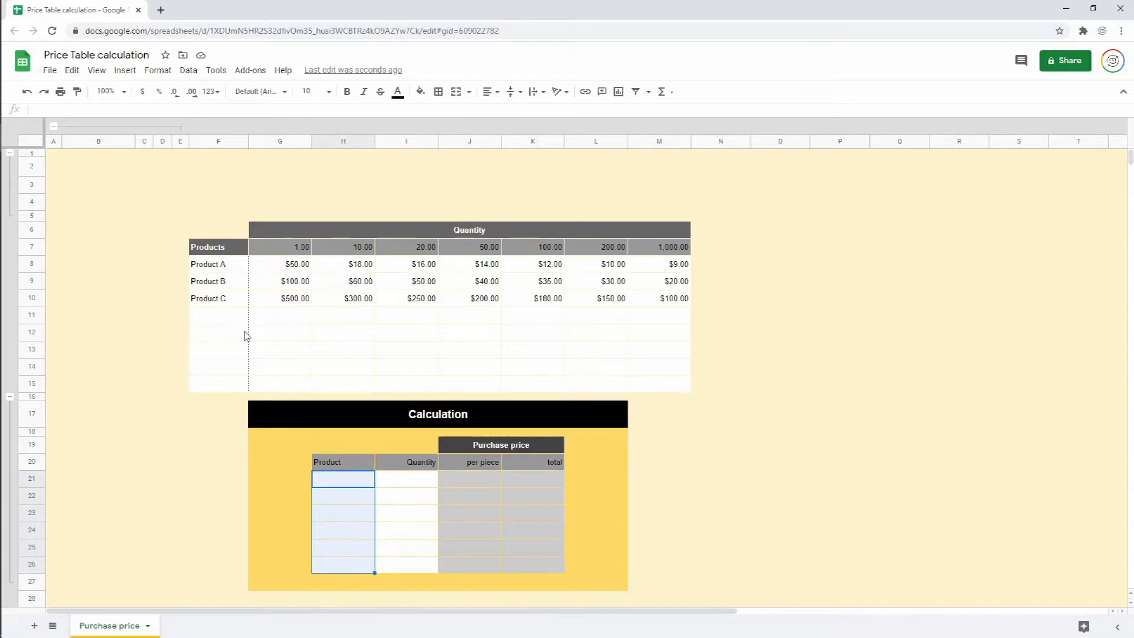
pyautogui.moveTo(209, 265); pyautogui.dragTo(214, 393)
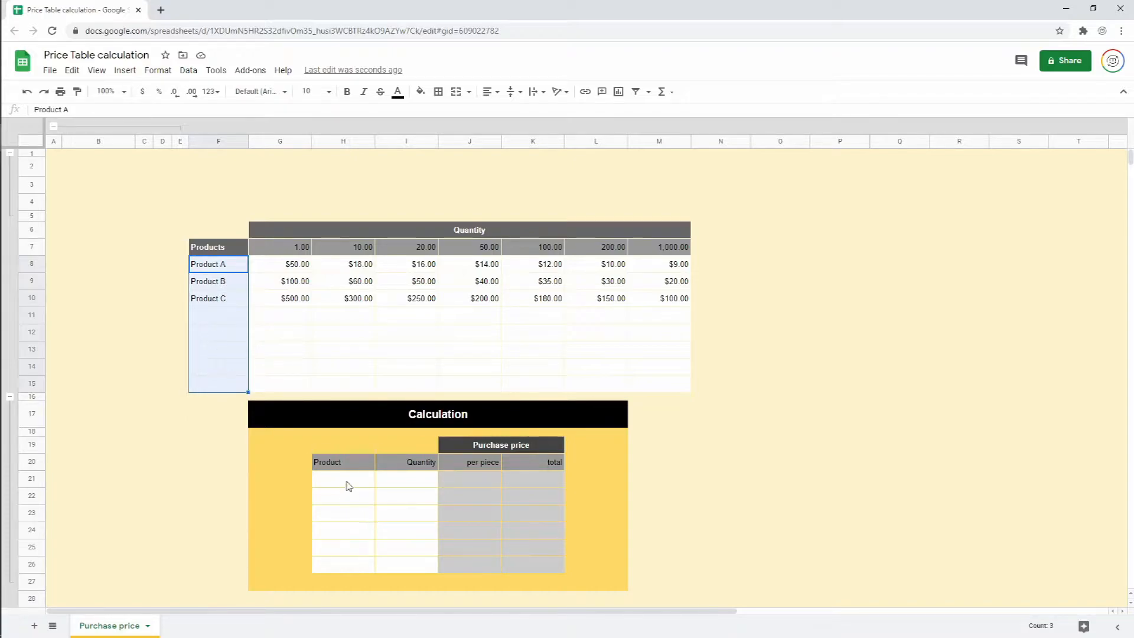
# Add data validation to H21:H26 as a dropdown list from the range F8:F15
pyautogui.moveTo(352, 481); pyautogui.dragTo(347, 571)
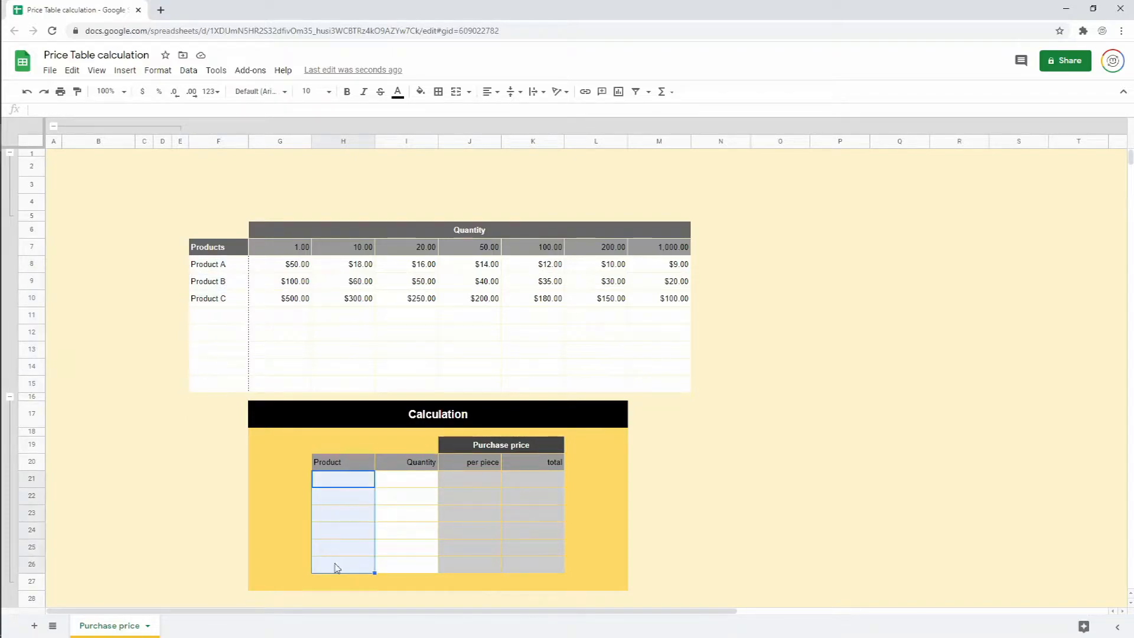
pyautogui.click(188, 70)
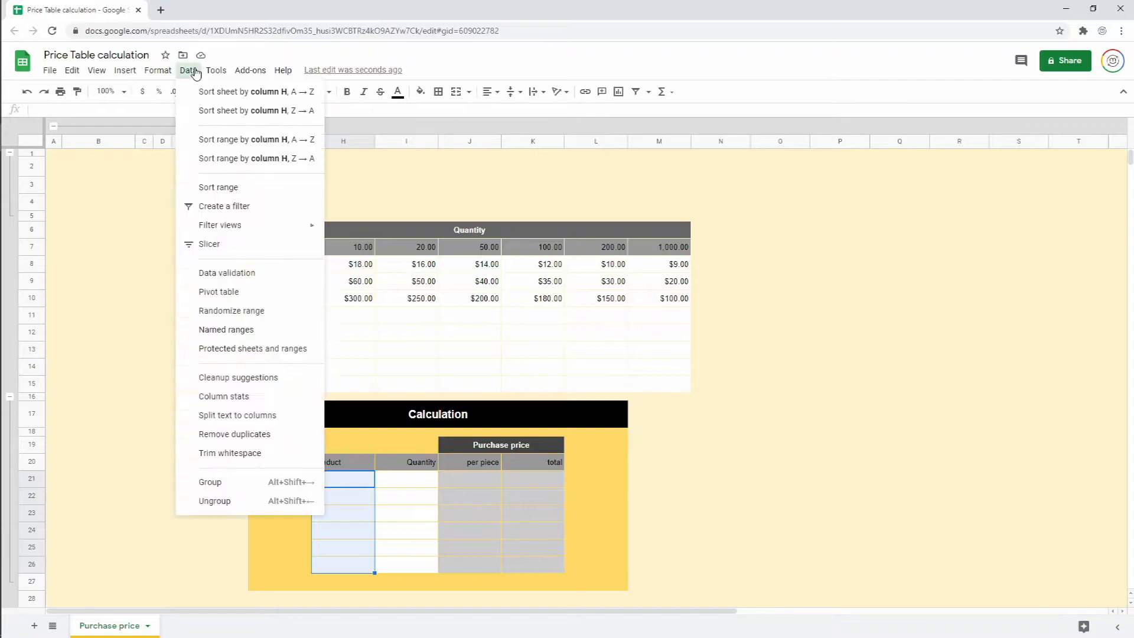
pyautogui.click(278, 280)
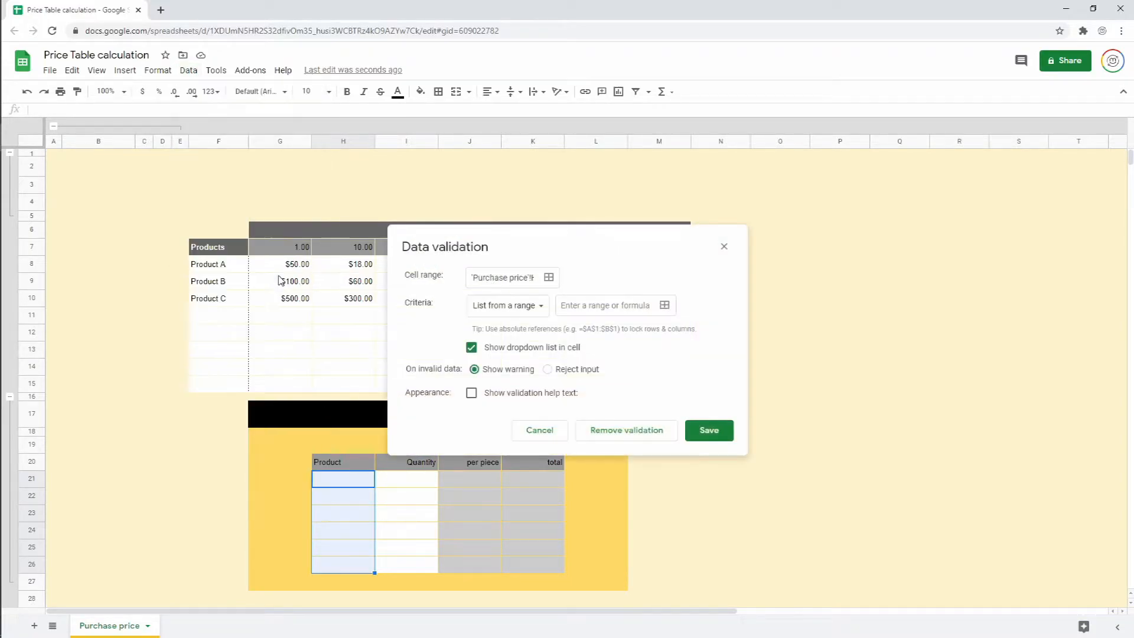
pyautogui.click(664, 306)
pyautogui.moveTo(223, 263); pyautogui.dragTo(232, 385)
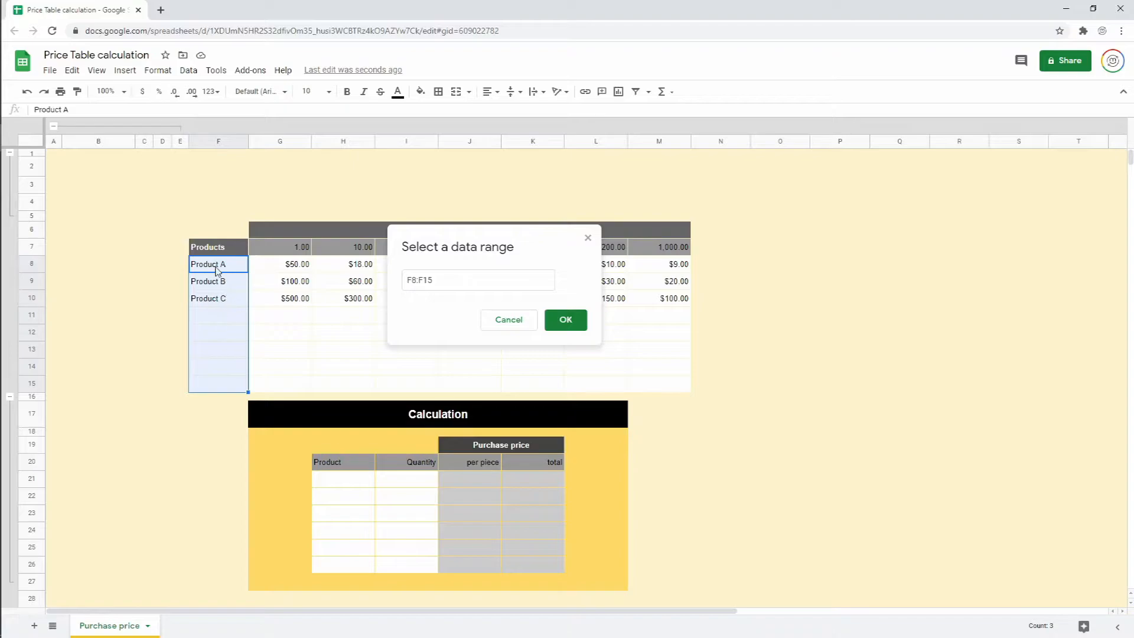
pyautogui.click(576, 325)
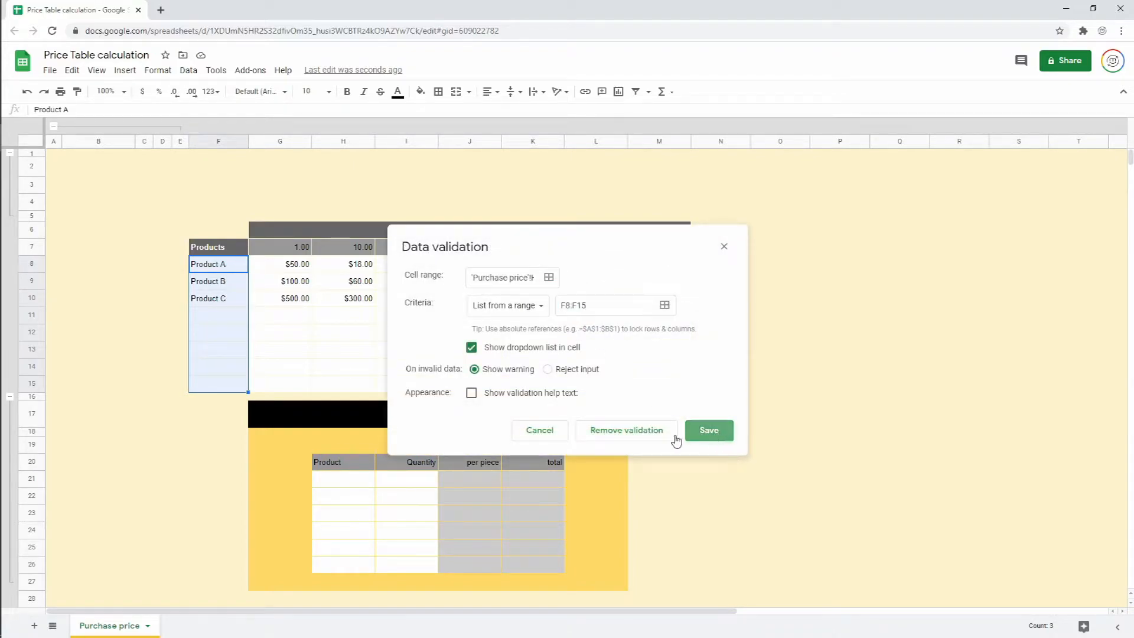
pyautogui.click(701, 441)
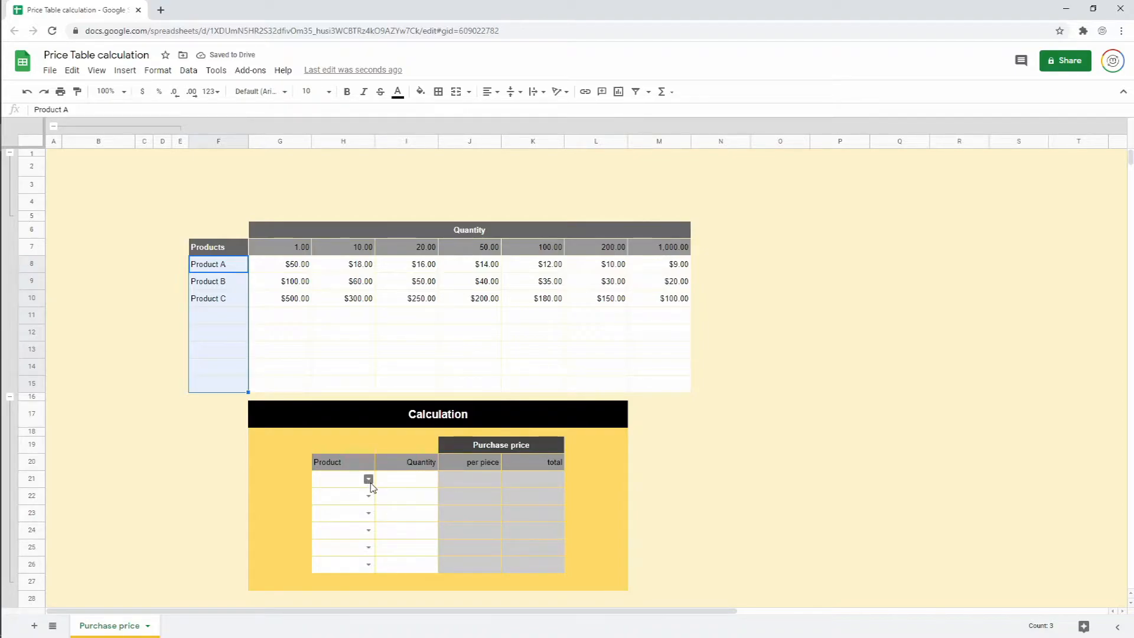
# Add Product D in cell F11 below Product C and check the product dropdown in H21 before and after
pyautogui.click(369, 480)
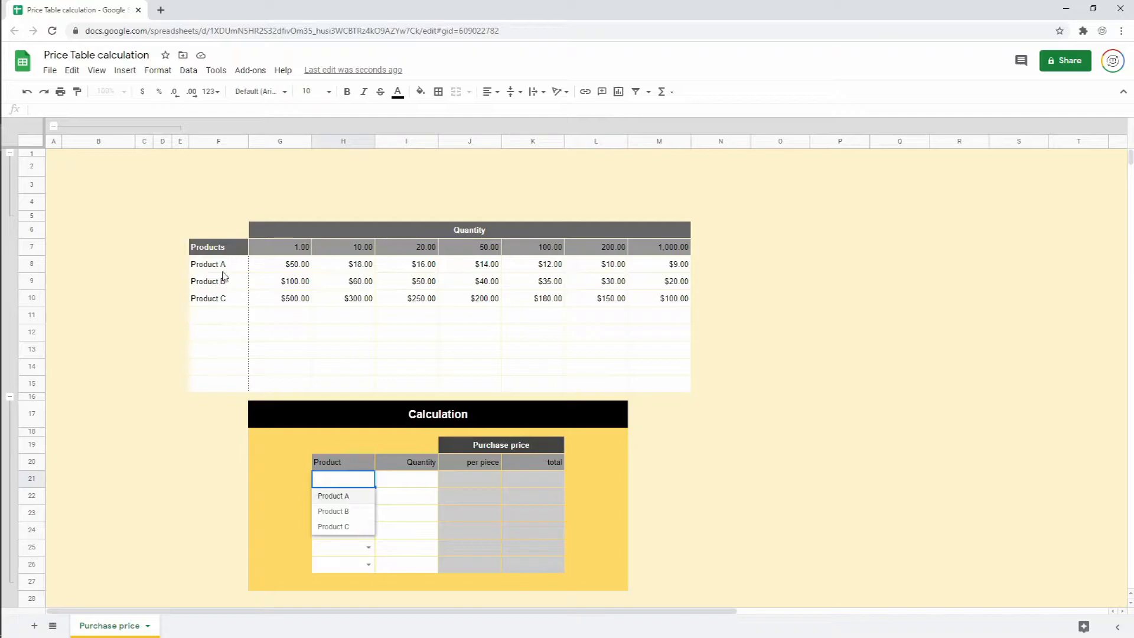
pyautogui.click(229, 318)
pyautogui.write('Product D')
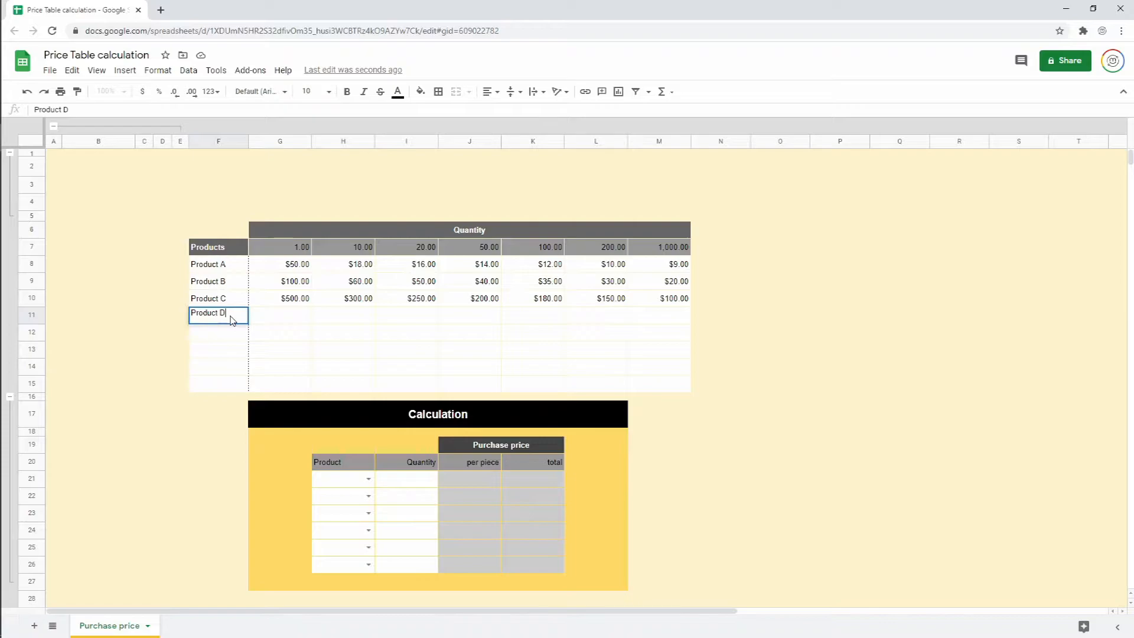
pyautogui.press('Return')
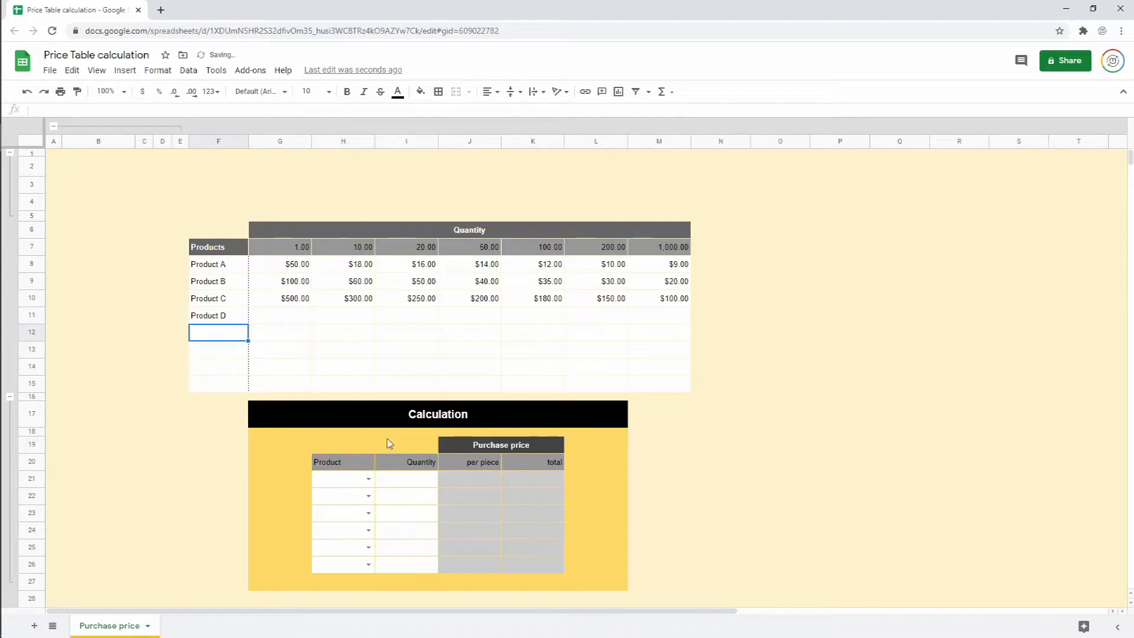
pyautogui.click(369, 481)
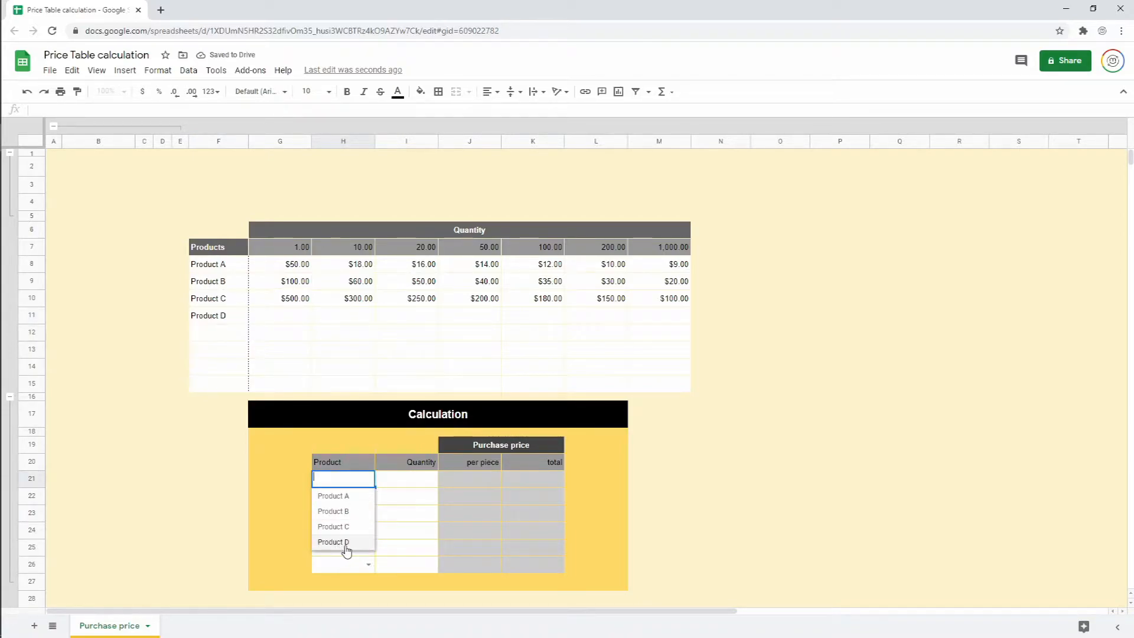
pyautogui.click(354, 480)
# Fill the product dropdown cells H21:H26 with light blue
pyautogui.moveTo(353, 479); pyautogui.dragTo(352, 573)
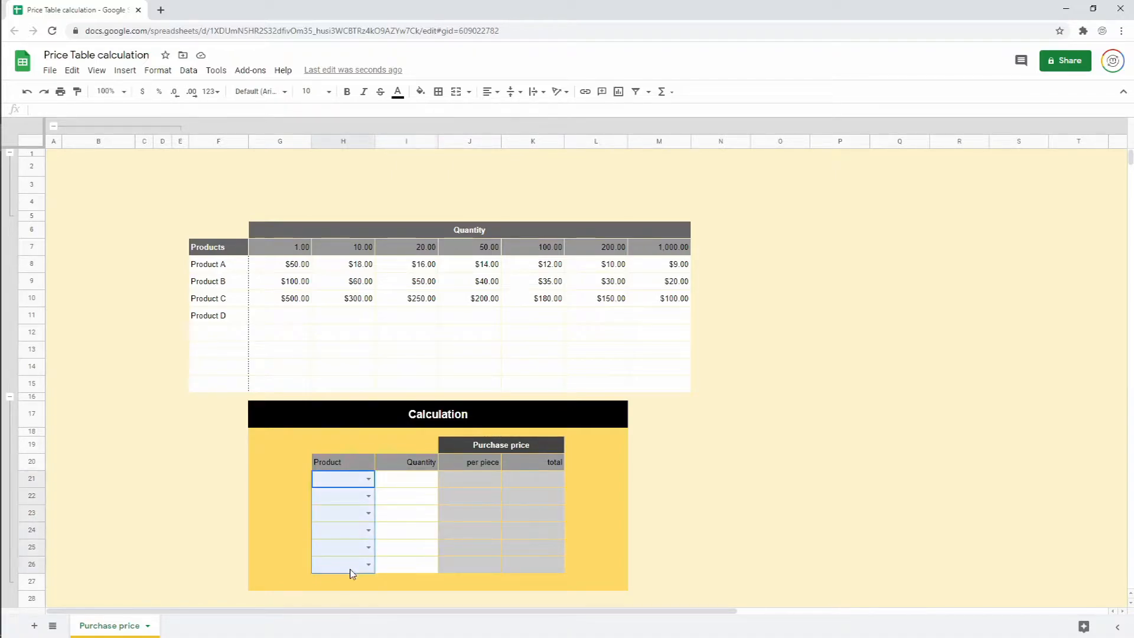
pyautogui.click(420, 95)
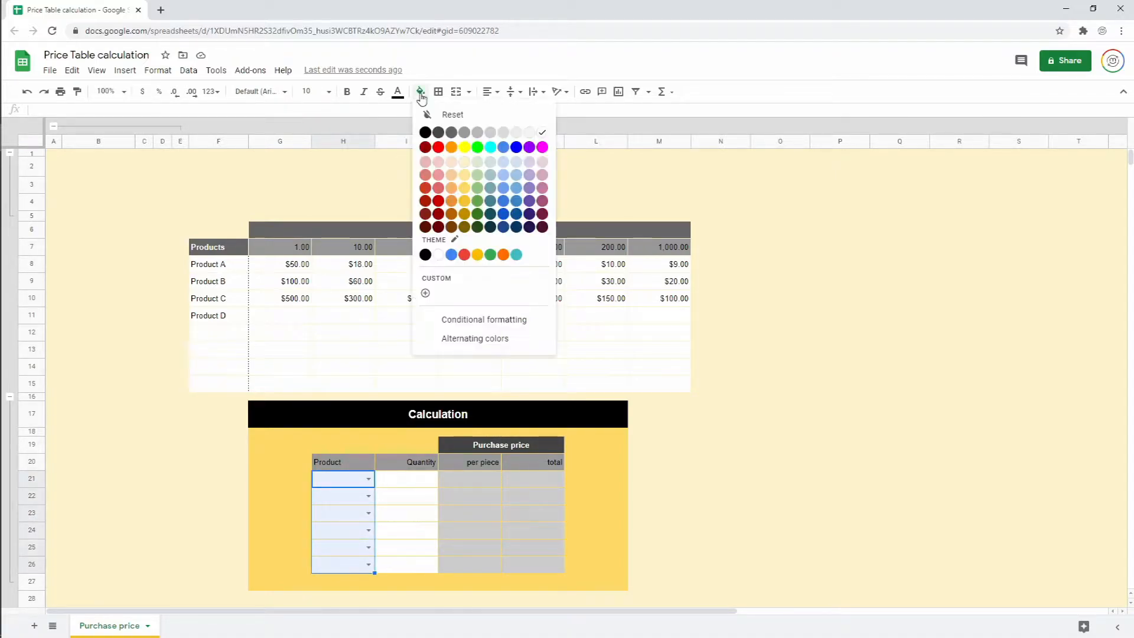
pyautogui.click(519, 167)
pyautogui.click(554, 551)
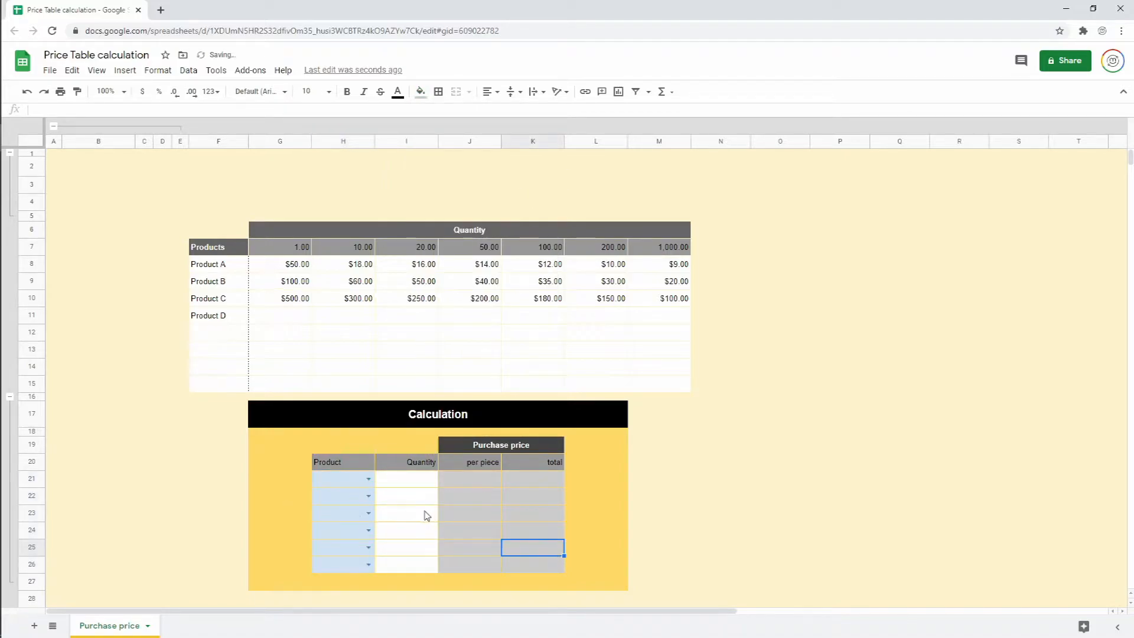
# Examine the Quantity cells I21:I26 and the Purchase price cells J21:K26 of the Calculation block
pyautogui.scroll(-1, 429, 515)
pyautogui.moveTo(341, 453); pyautogui.dragTo(411, 545)
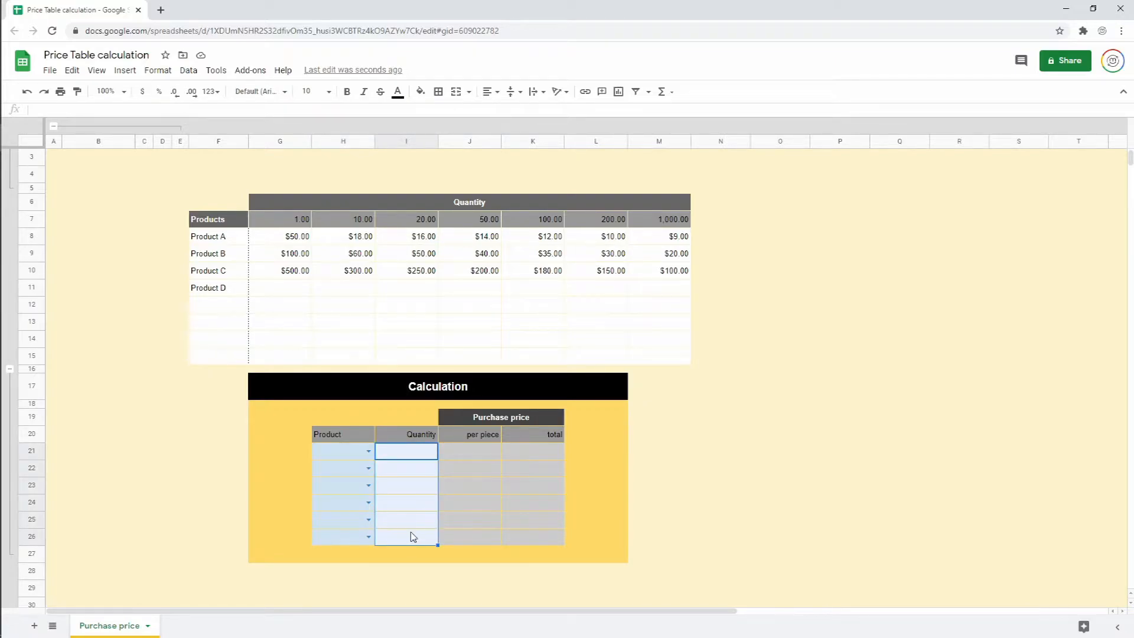
pyautogui.moveTo(461, 458); pyautogui.dragTo(529, 539)
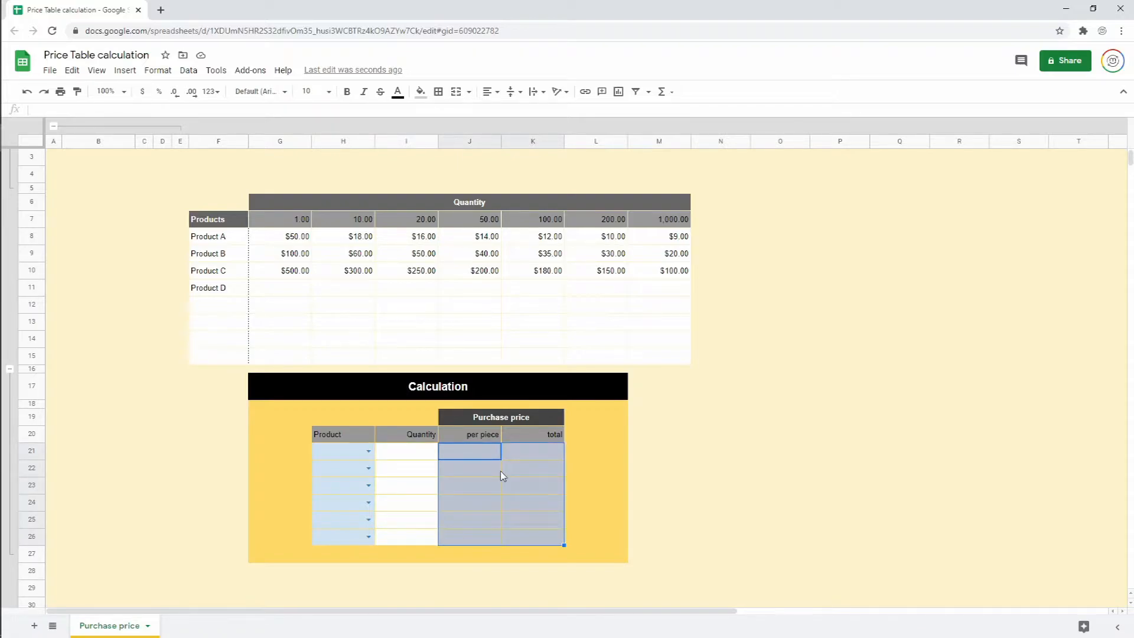
pyautogui.scroll(1, 509, 488)
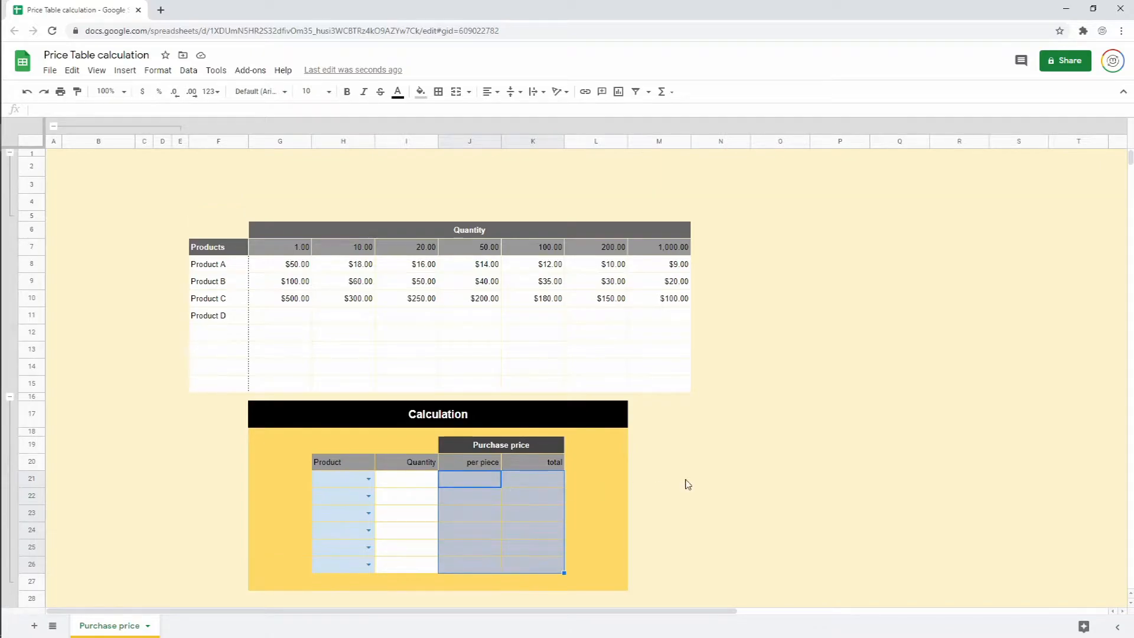
pyautogui.click(651, 480)
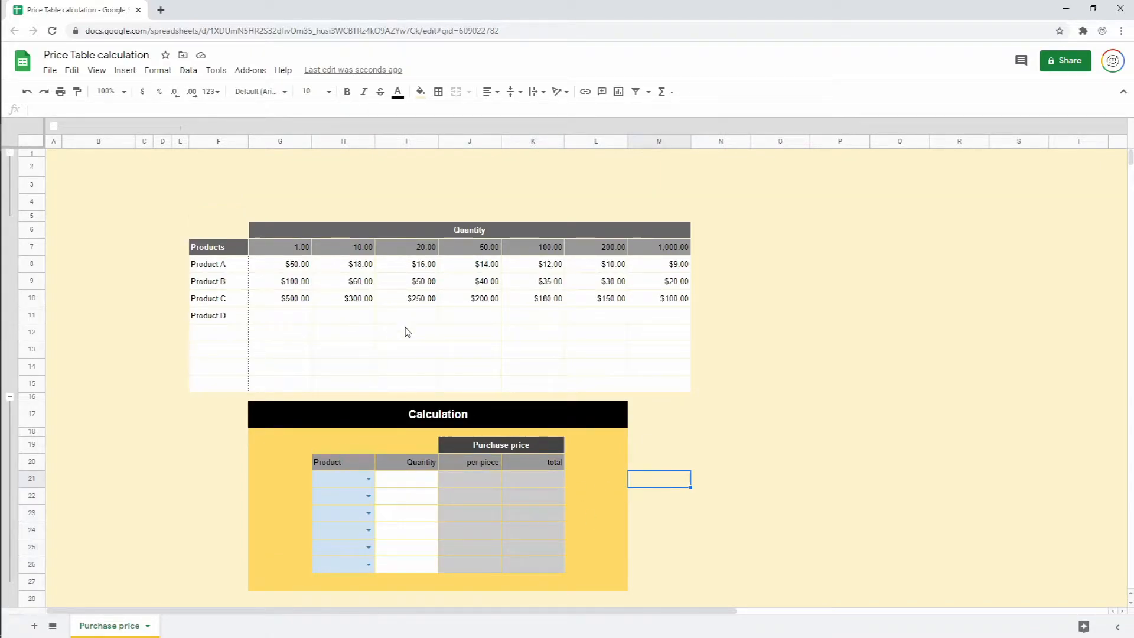
# Choose Product B with a quantity of 60 in the first row of the Calculation block
pyautogui.click(368, 479)
pyautogui.click(348, 512)
pyautogui.click(434, 482)
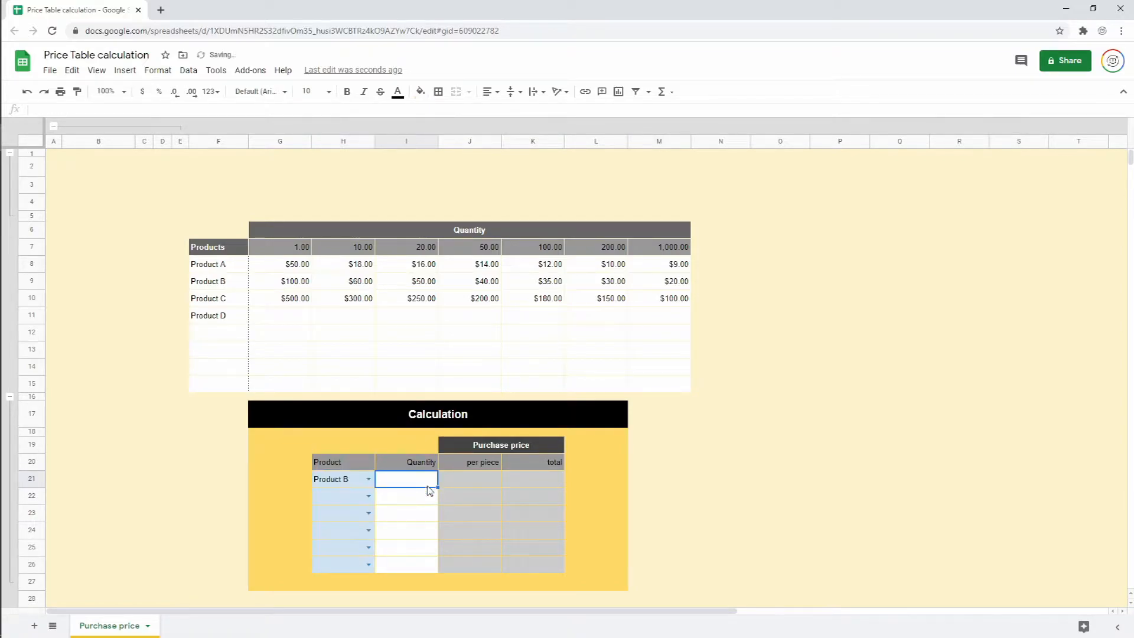
pyautogui.write('60')
pyautogui.press('Return')
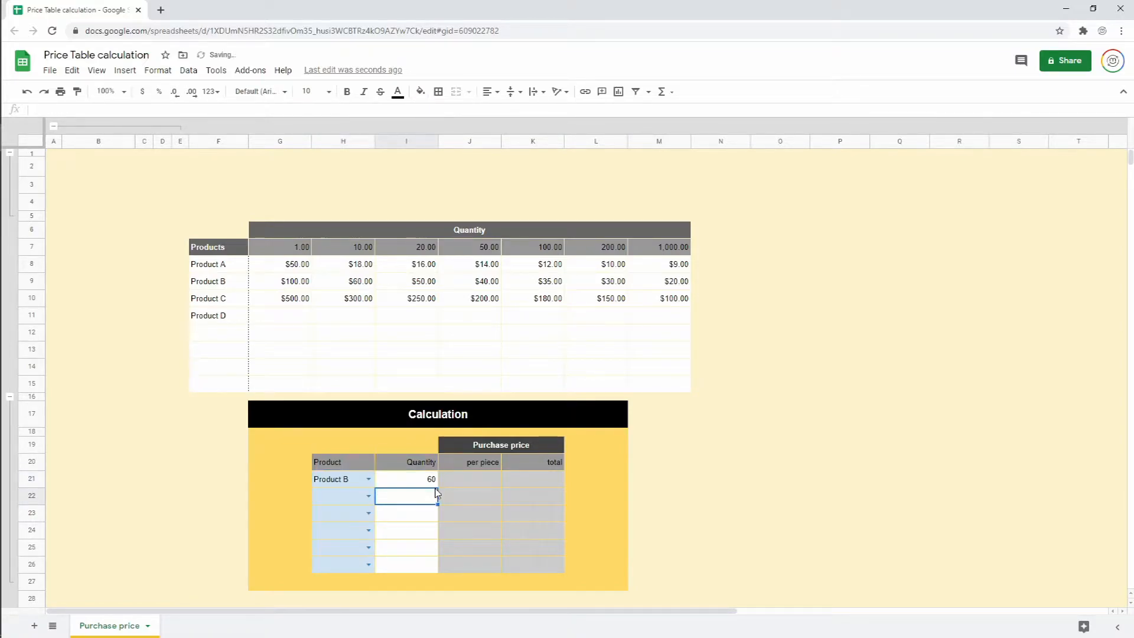
pyautogui.click(483, 479)
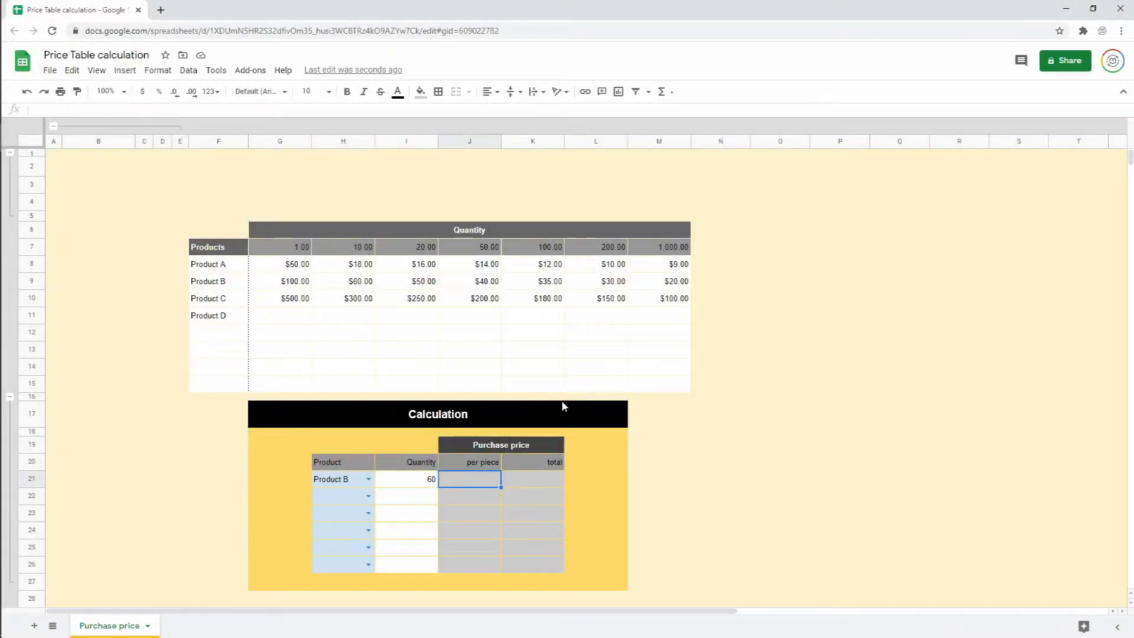
# Enter the function names VLOOKUP in cell N19 and INDEX in cell N20 as notes
pyautogui.click(734, 456)
pyautogui.write('VLOOKUP')
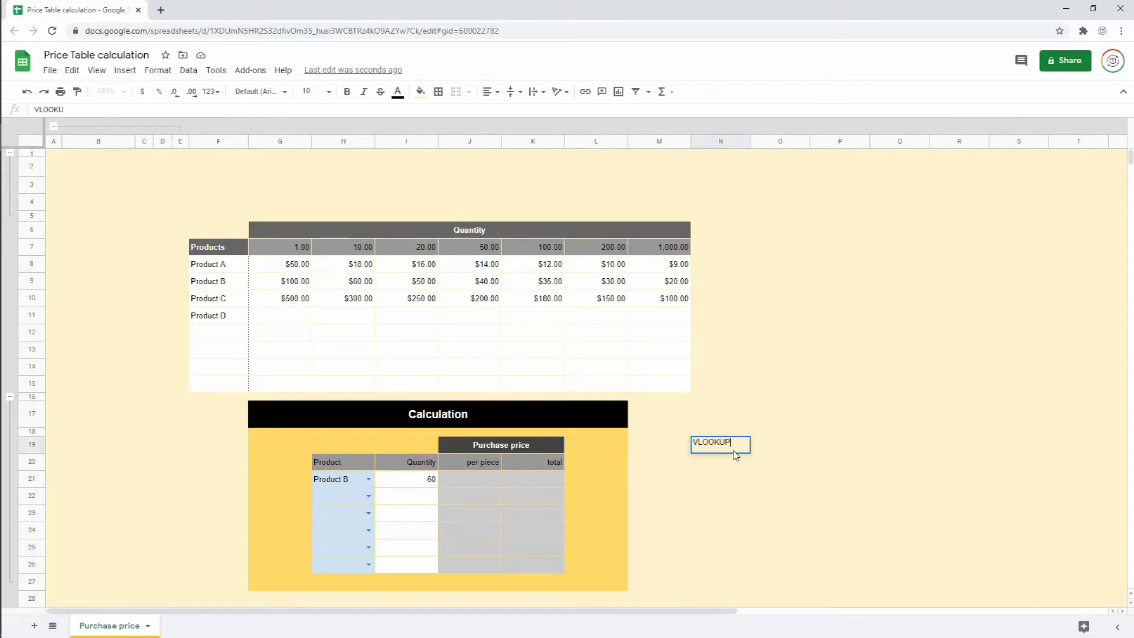
pyautogui.press('Return')
pyautogui.write('INDEX')
pyautogui.press('Return')
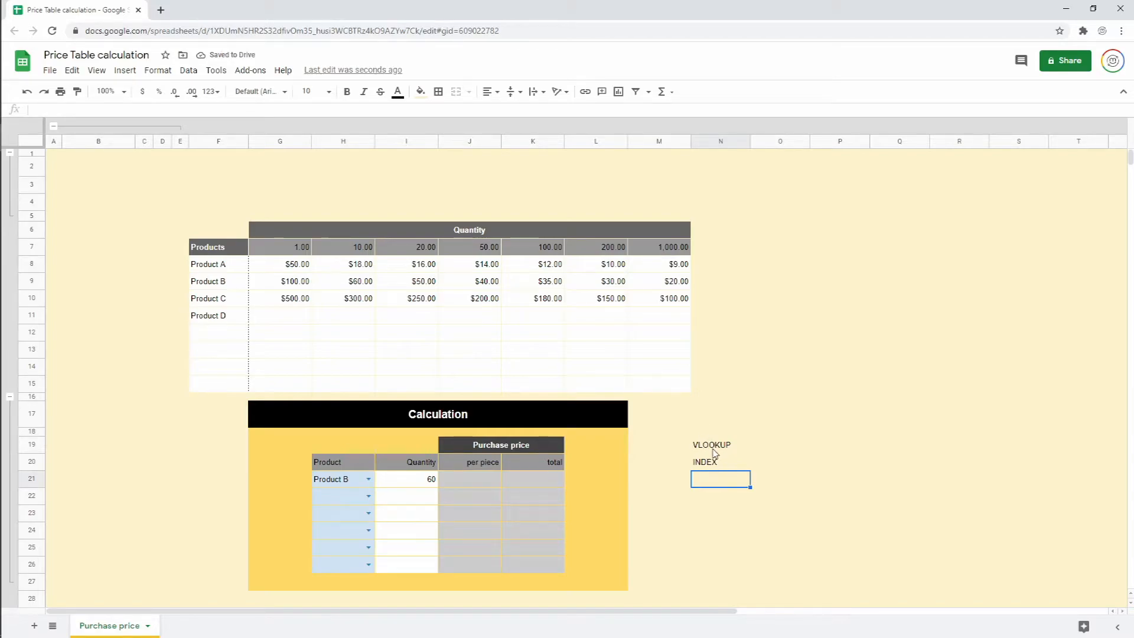
# Clear the VLOOKUP note from cell N19
pyautogui.click(706, 466)
pyautogui.click(716, 450)
pyautogui.press('Delete')
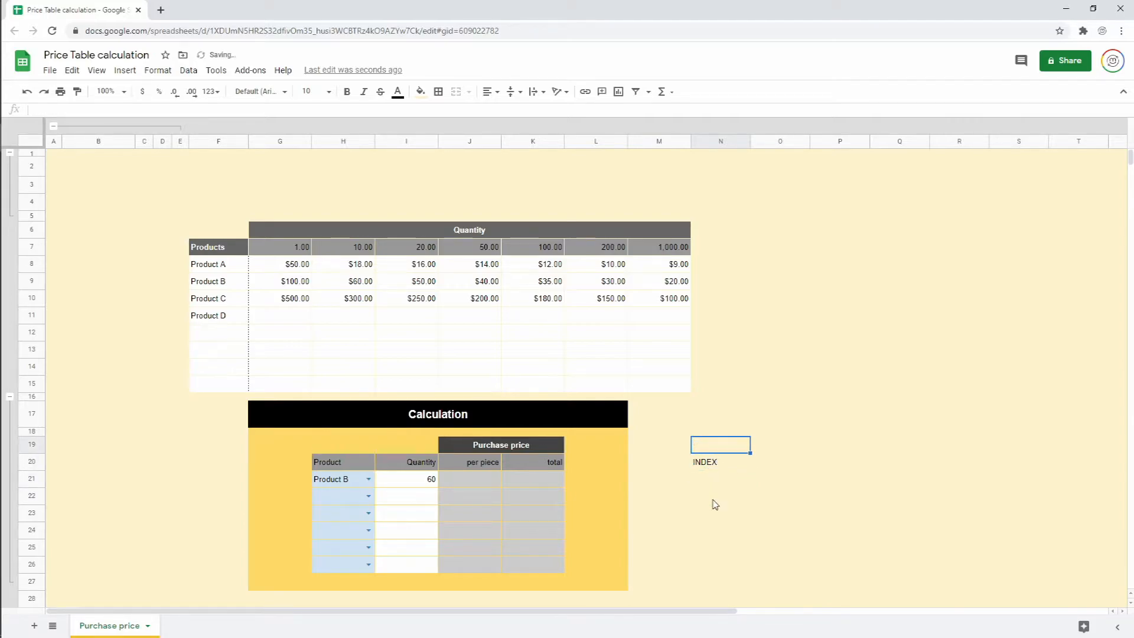
pyautogui.click(685, 467)
pyautogui.click(471, 483)
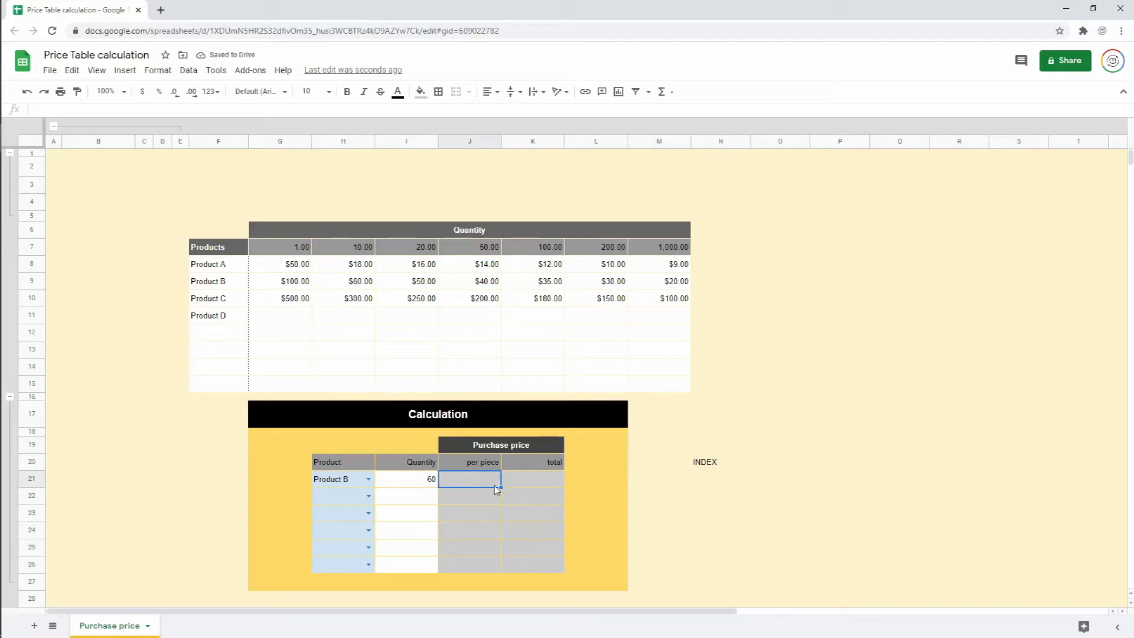
pyautogui.write('=')
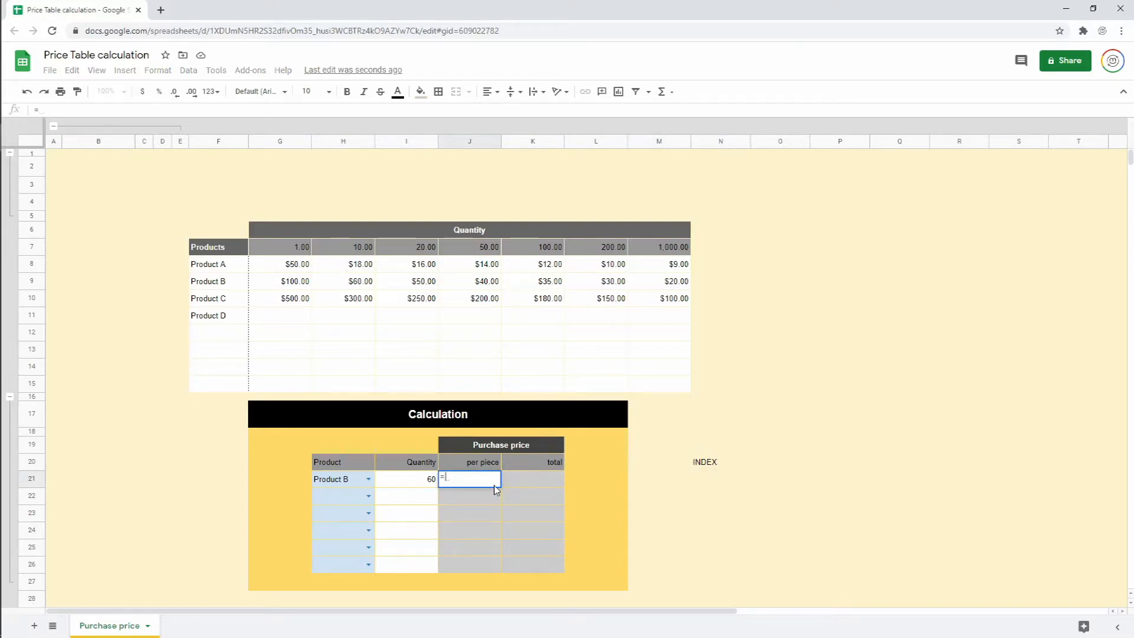
pyautogui.write('IND')
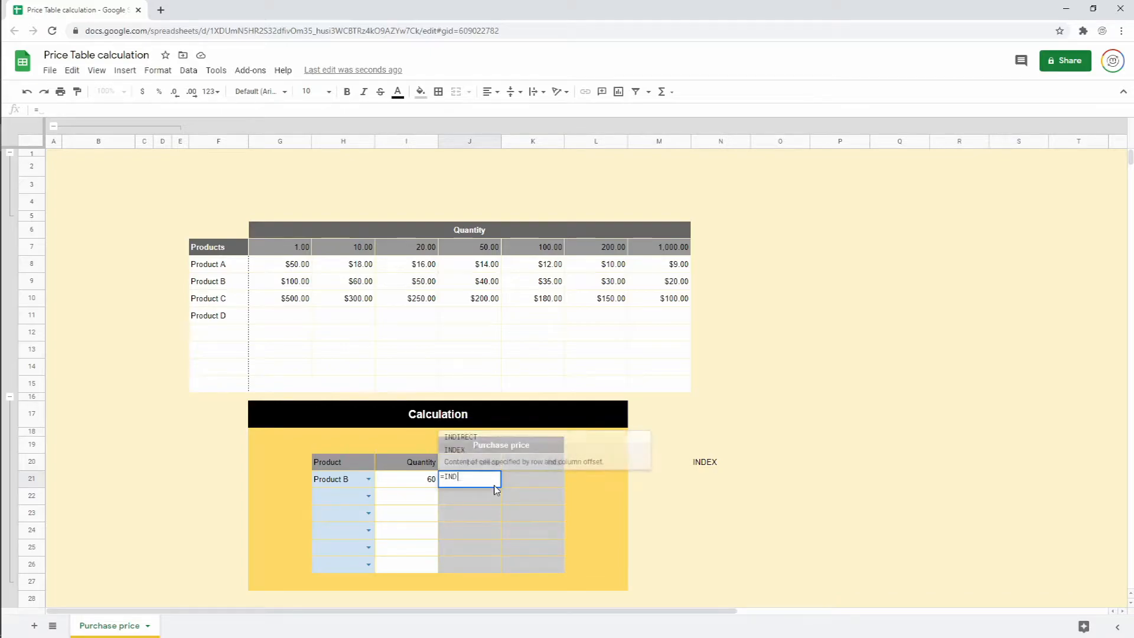
pyautogui.write('EX(')
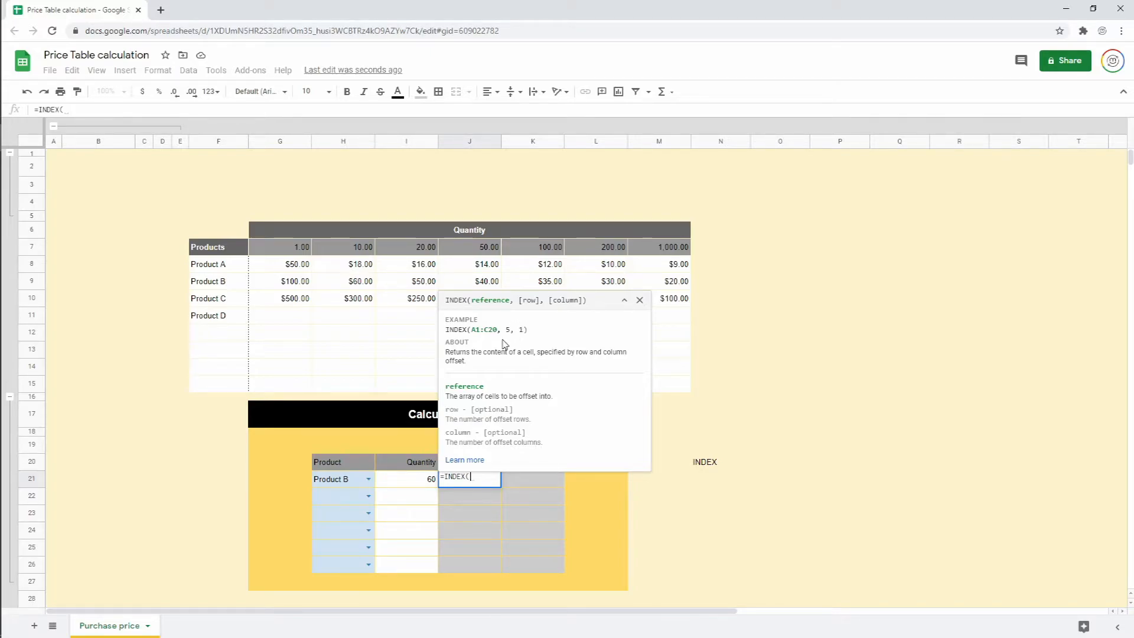
pyautogui.press('Escape')
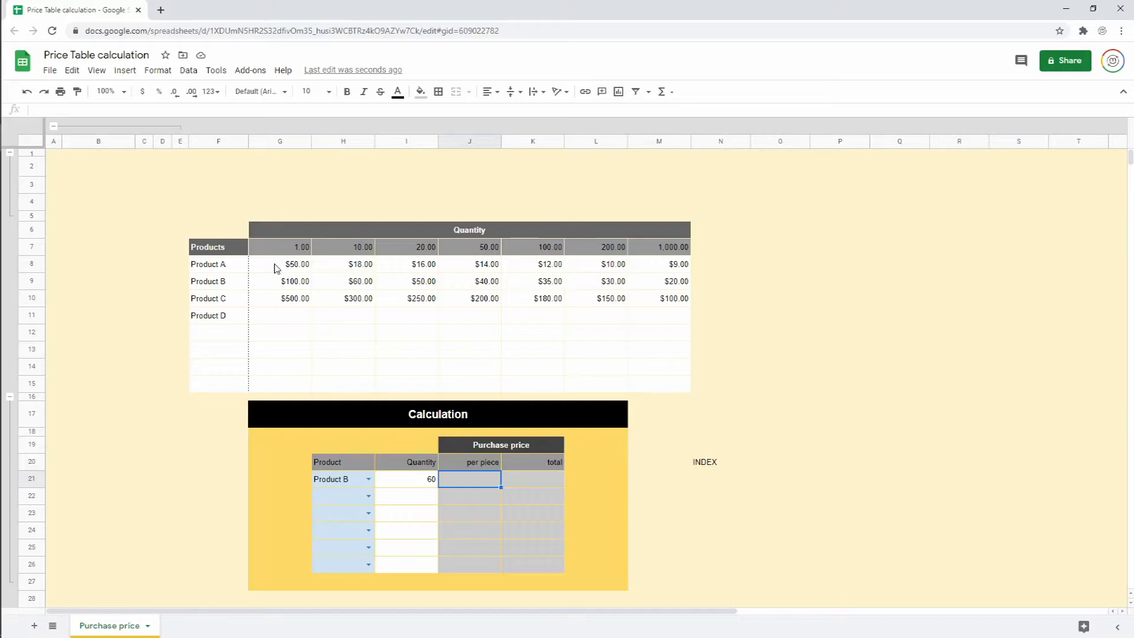
# Fill the price cells G8:M15 of the price table with light green
pyautogui.click(223, 283)
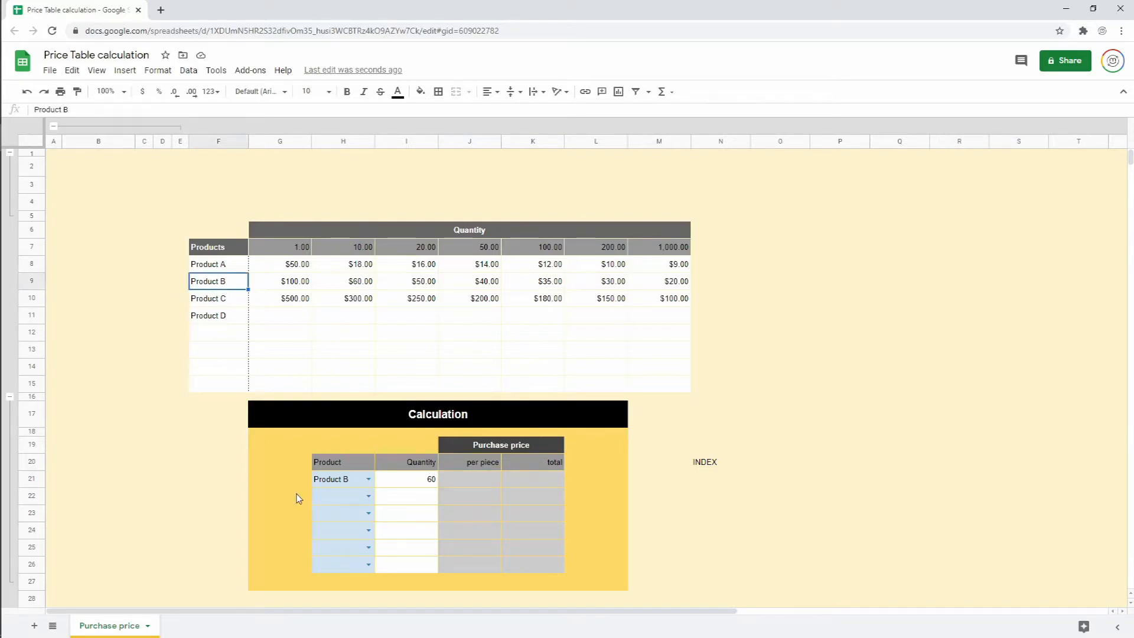
pyautogui.click(489, 250)
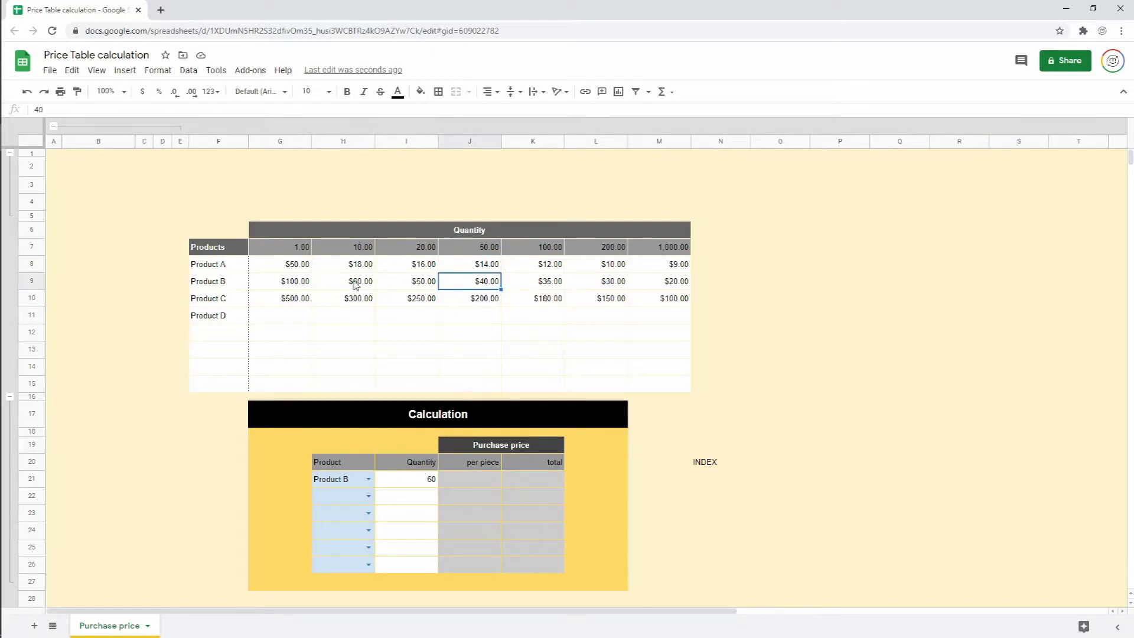
pyautogui.moveTo(295, 265); pyautogui.dragTo(676, 389)
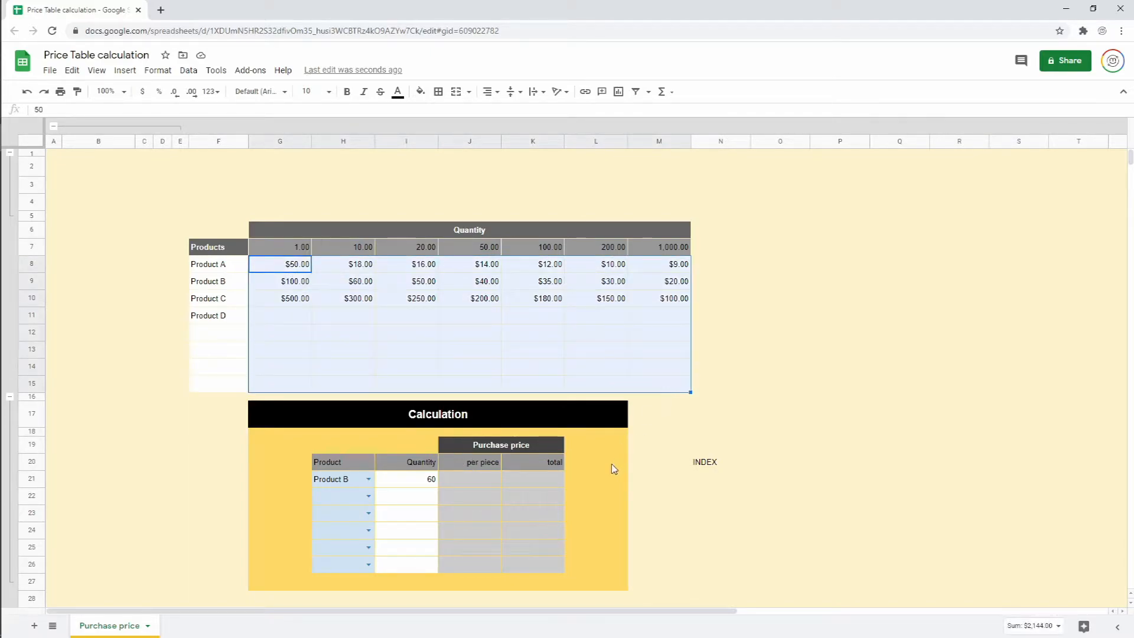
pyautogui.moveTo(294, 266); pyautogui.dragTo(674, 390)
pyautogui.click(420, 91)
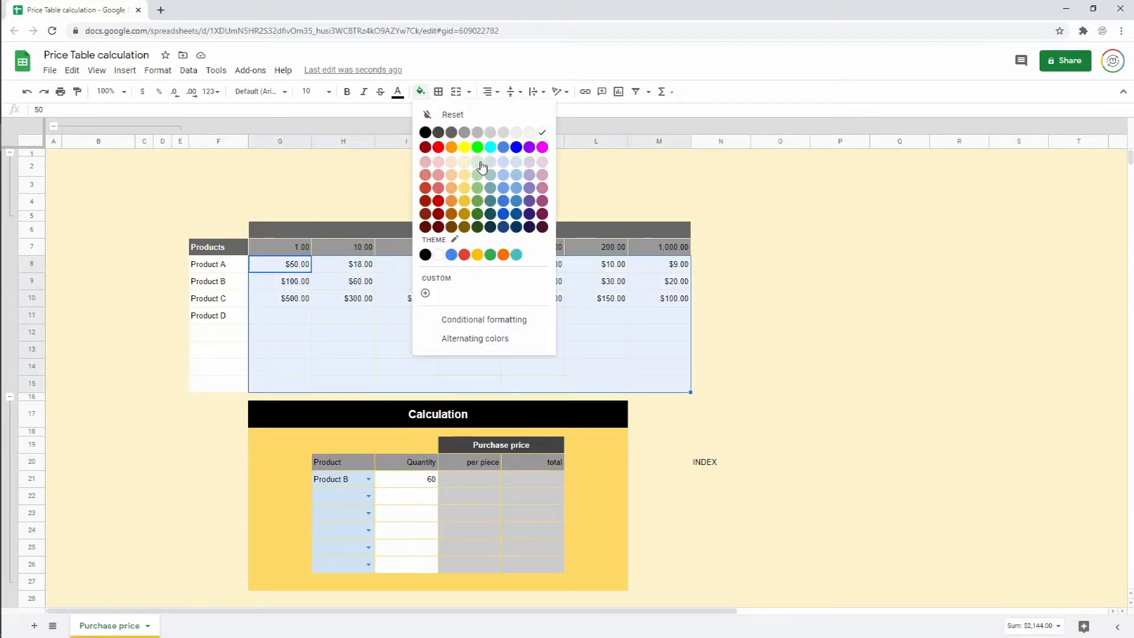
pyautogui.click(482, 169)
pyautogui.click(469, 298)
# Examine the green price range G8:M15 as a whole, along with its first column and its first row
pyautogui.moveTo(294, 266); pyautogui.dragTo(671, 385)
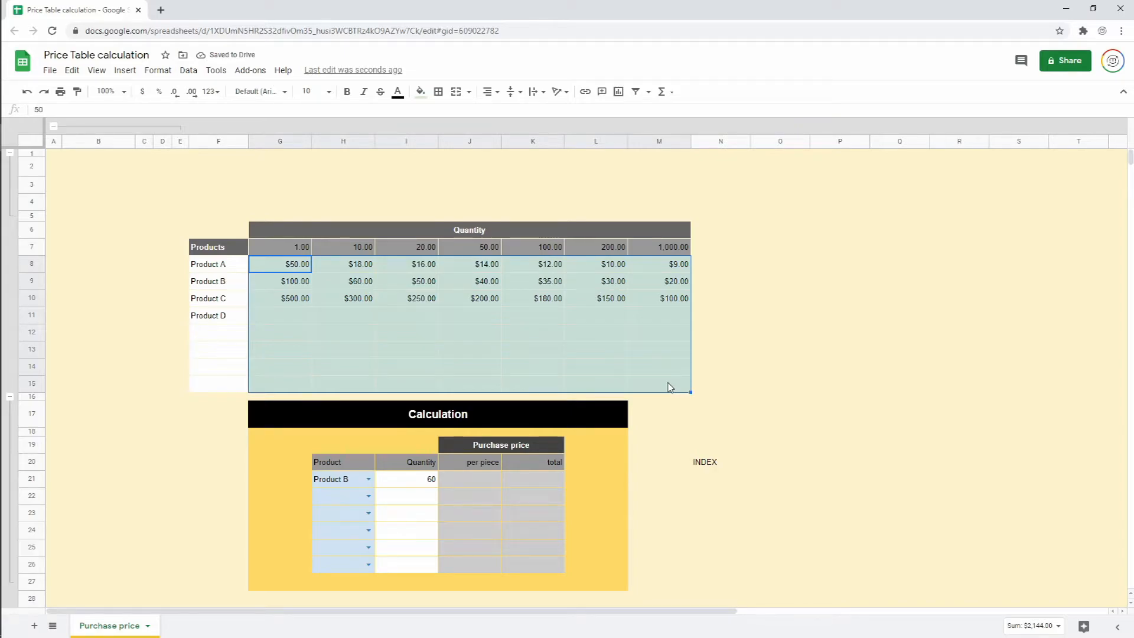
pyautogui.click(671, 387)
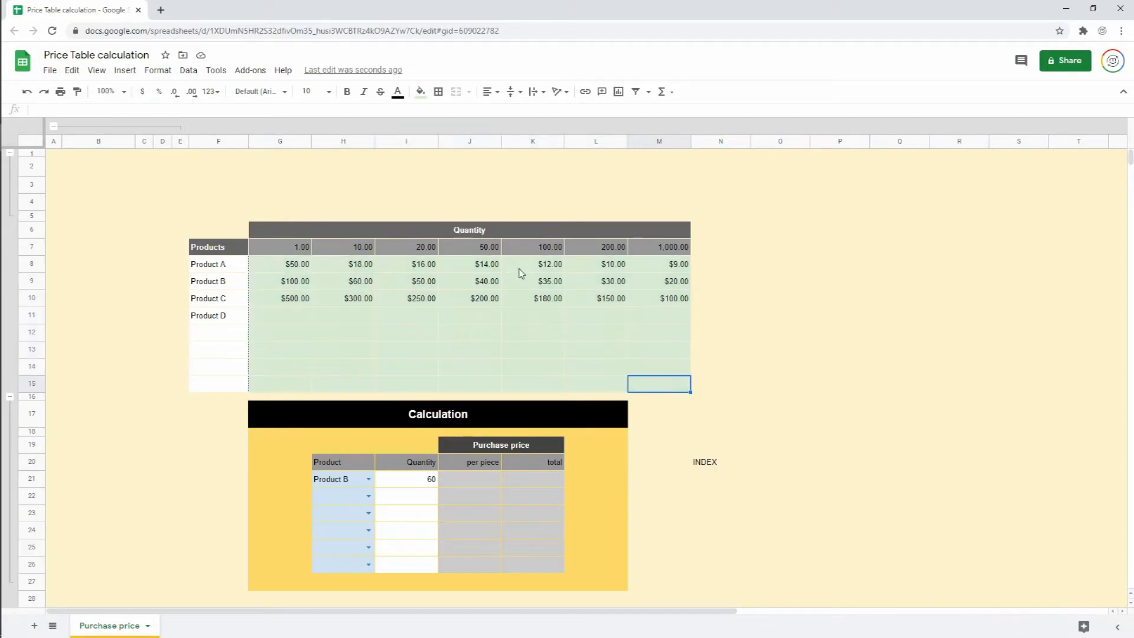
pyautogui.moveTo(290, 267); pyautogui.dragTo(679, 393)
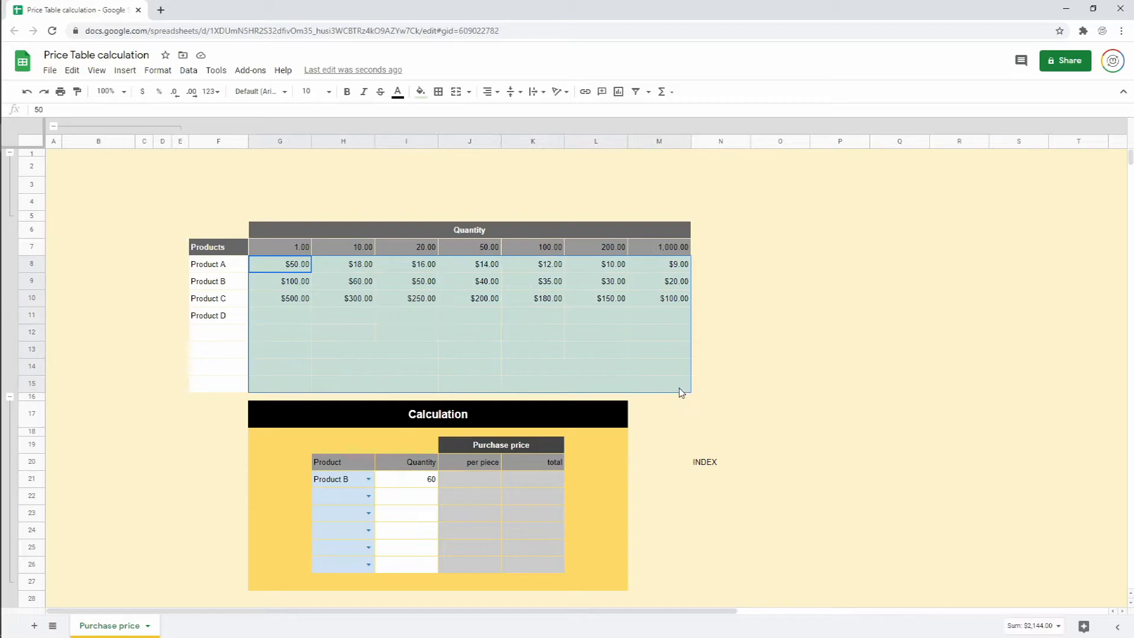
pyautogui.click(357, 301)
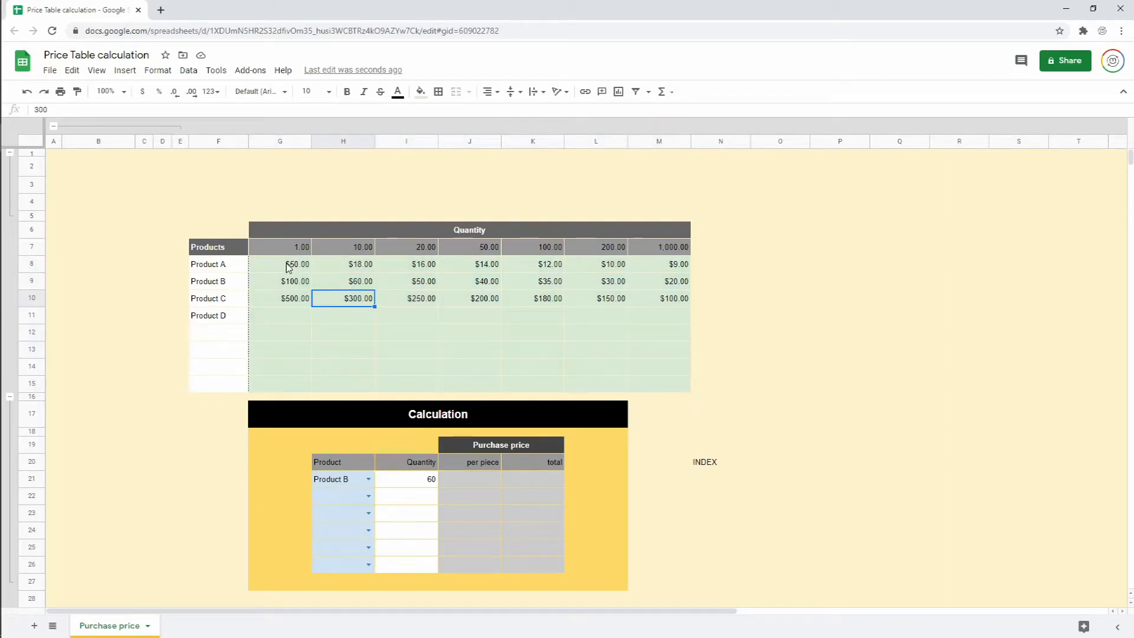
pyautogui.moveTo(287, 268); pyautogui.dragTo(287, 387)
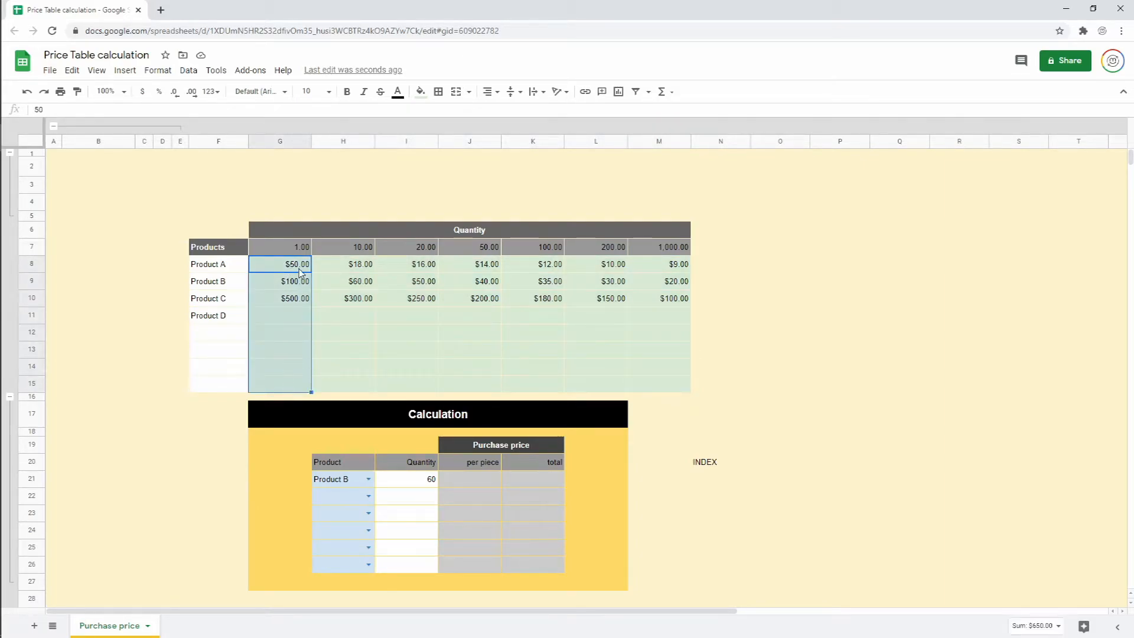
pyautogui.moveTo(281, 267); pyautogui.dragTo(662, 271)
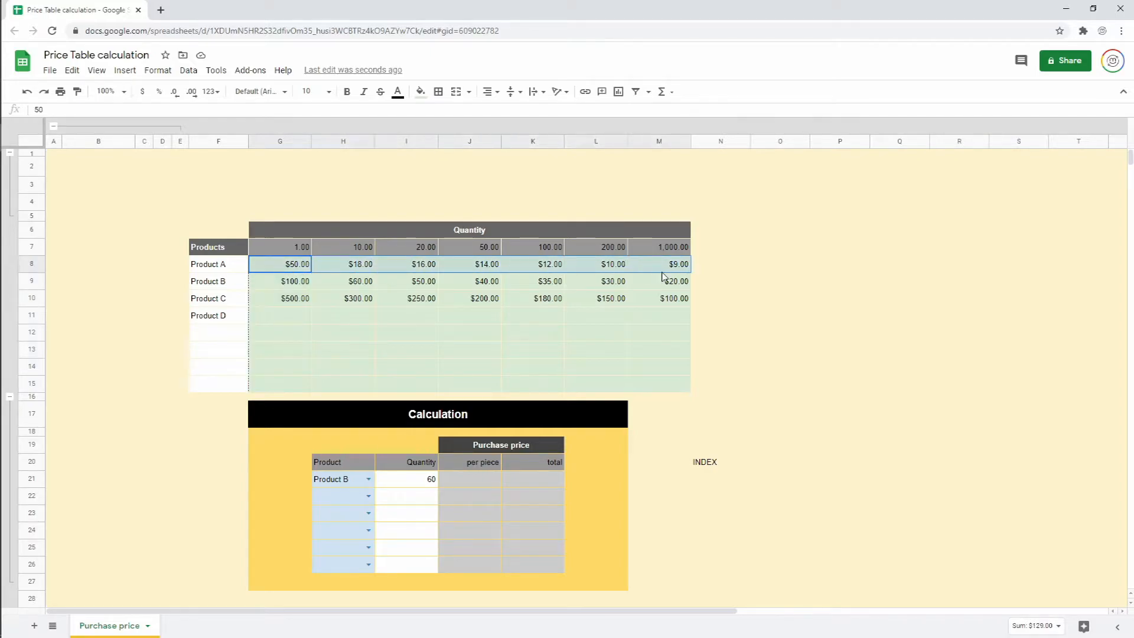
# Delete the blank cover shapes hiding the COLUMNS numbering above the price table and the ROWS numbering beside it
pyautogui.click(584, 313)
pyautogui.click(443, 183)
pyautogui.press('Delete')
pyautogui.click(101, 287)
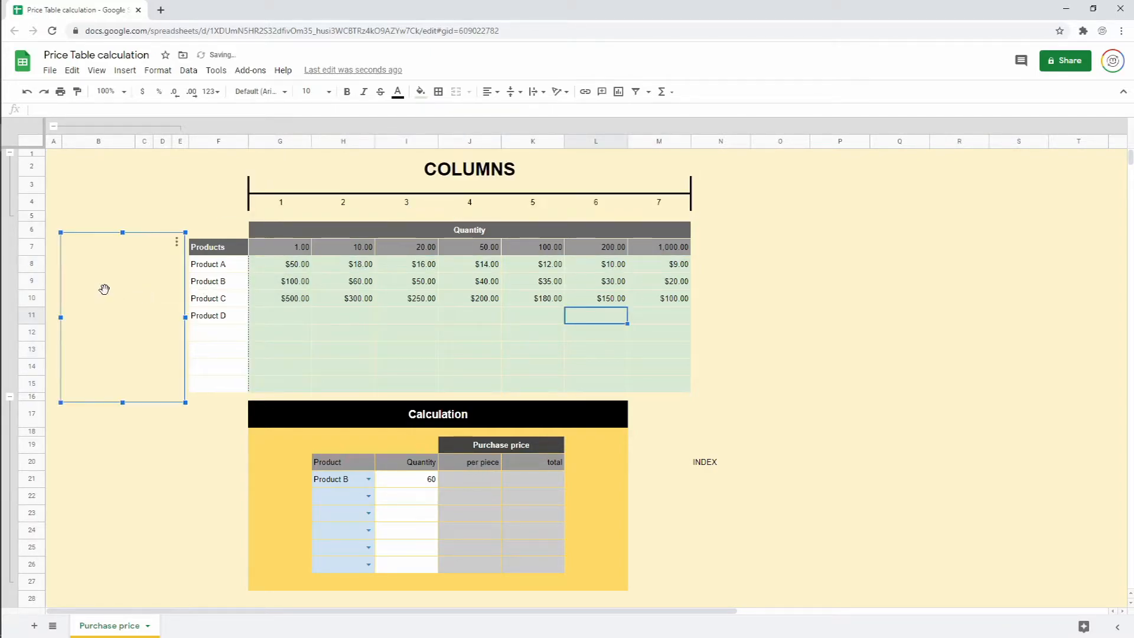
pyautogui.press('Delete')
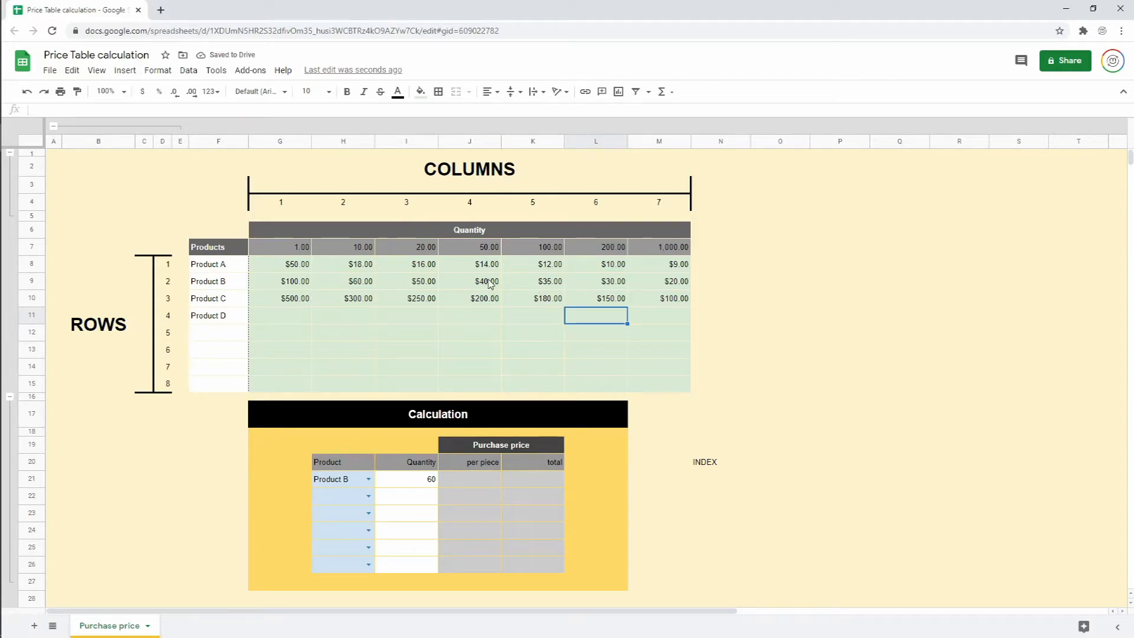
# Enter =INDEX($G$8:$M$15,2,4) in cell J21, the first per piece price of the Calculation block
pyautogui.moveTo(276, 266); pyautogui.dragTo(413, 299)
pyautogui.moveTo(695, 405); pyautogui.dragTo(665, 390)
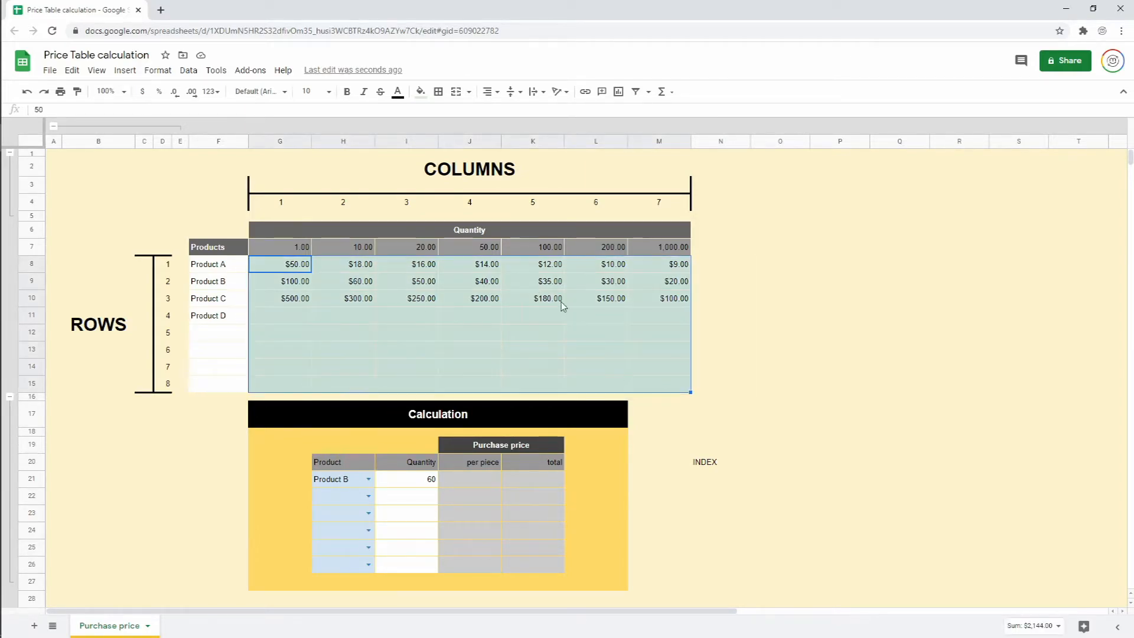
pyautogui.click(495, 289)
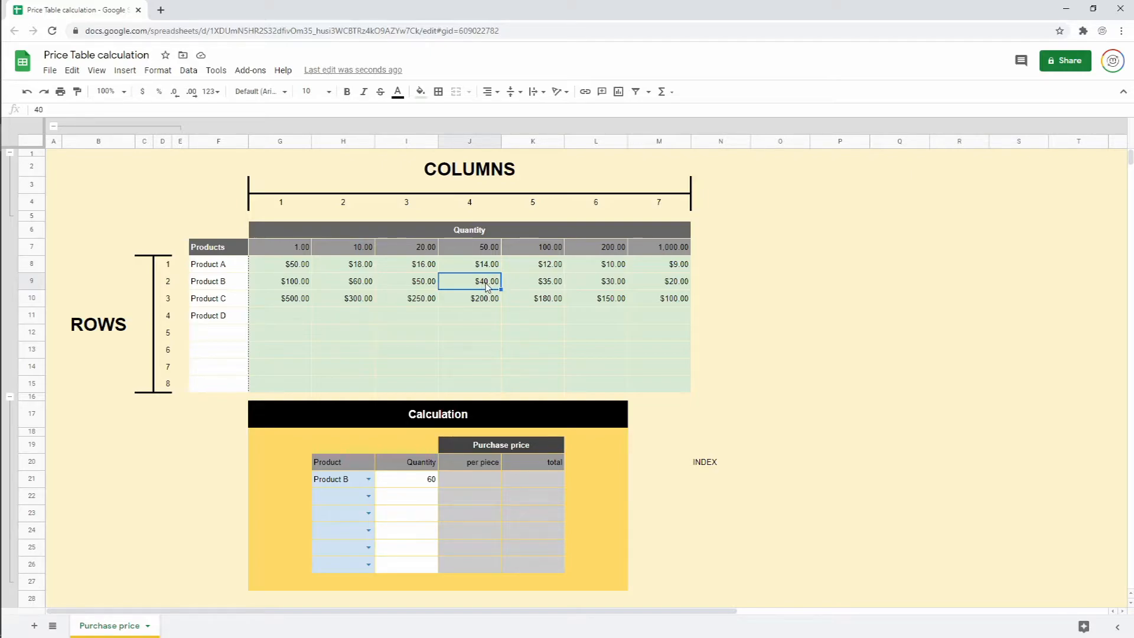
pyautogui.click(477, 479)
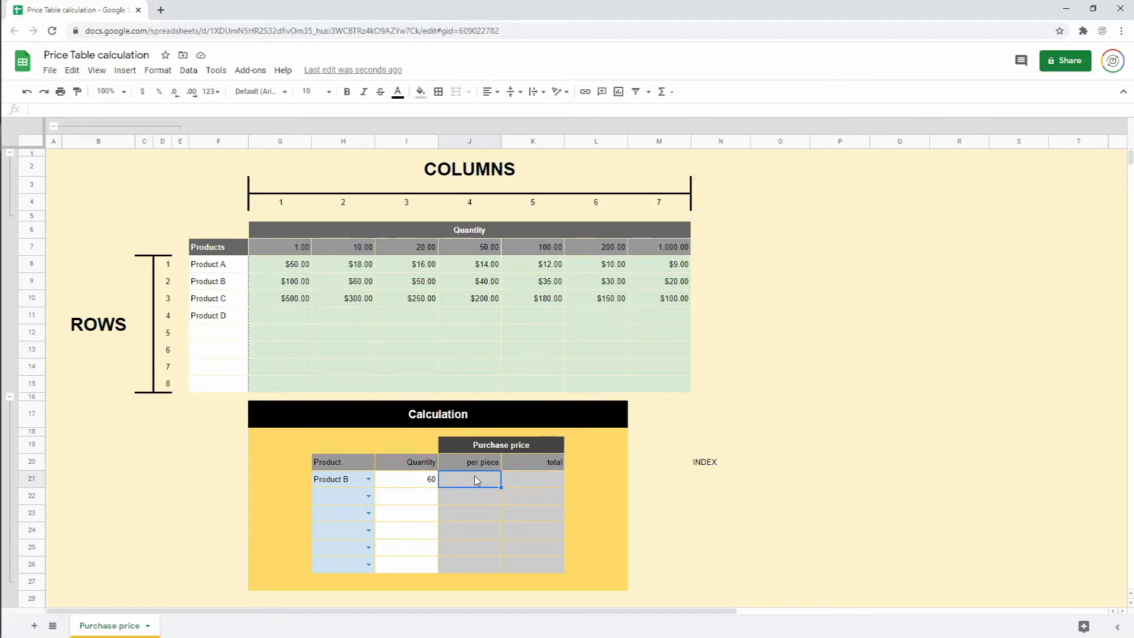
pyautogui.write('=INDEX(')
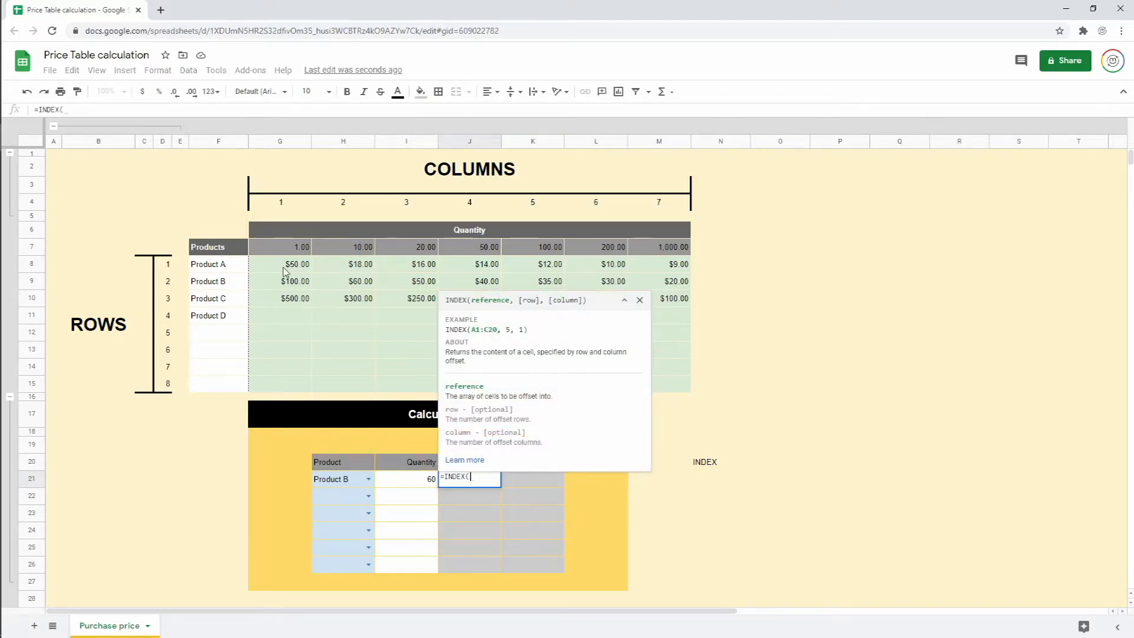
pyautogui.moveTo(287, 267); pyautogui.dragTo(674, 387)
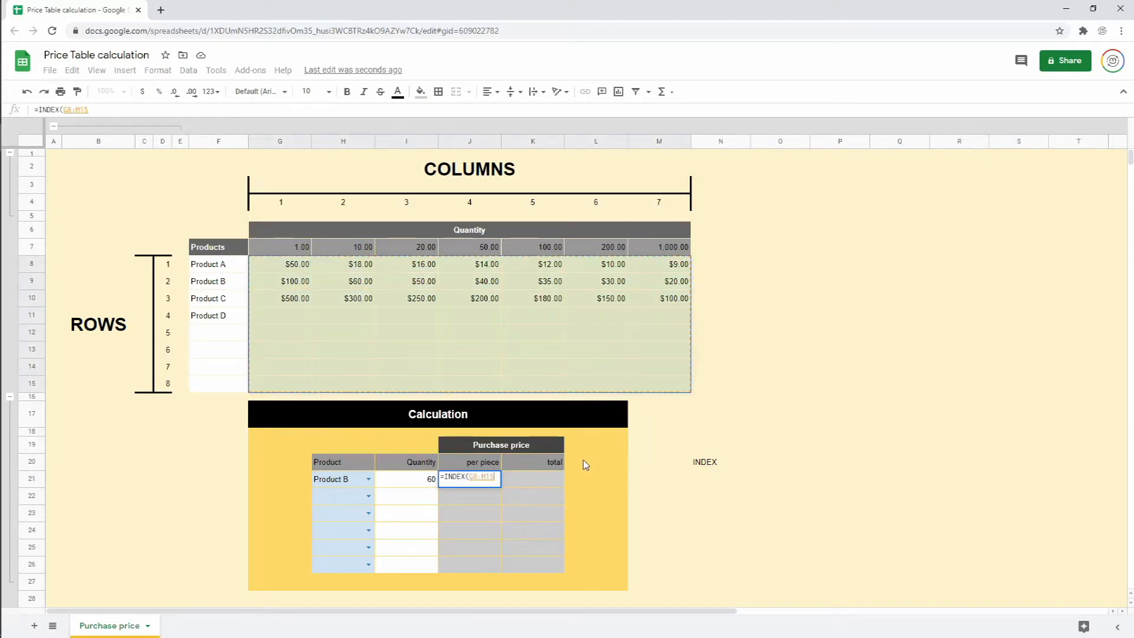
pyautogui.press('F4')
pyautogui.write(',')
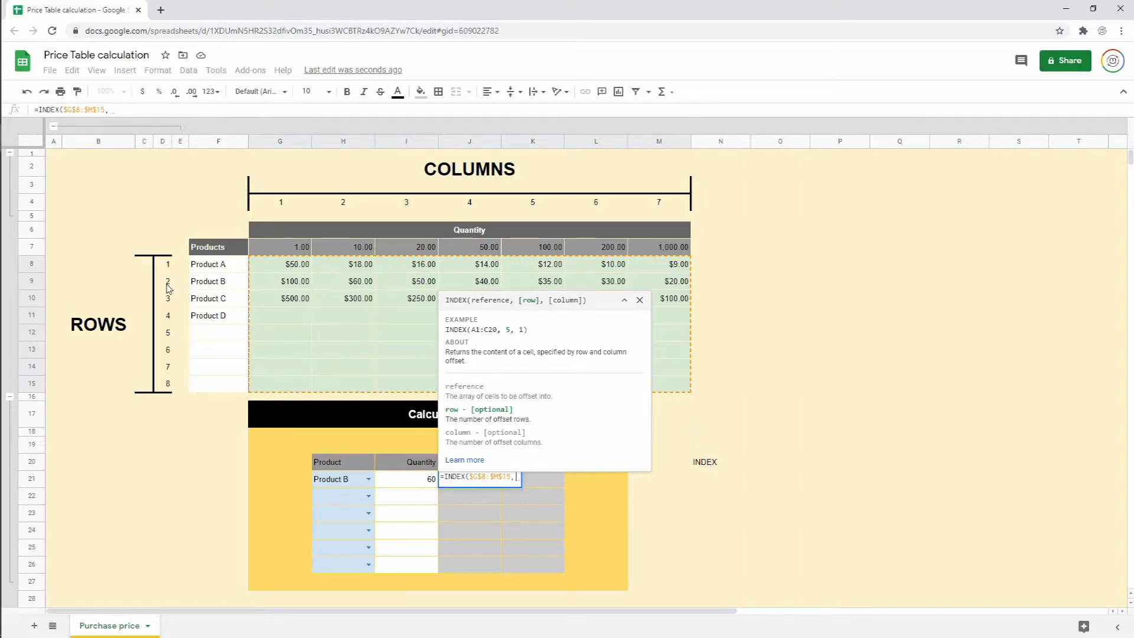
pyautogui.write('2,')
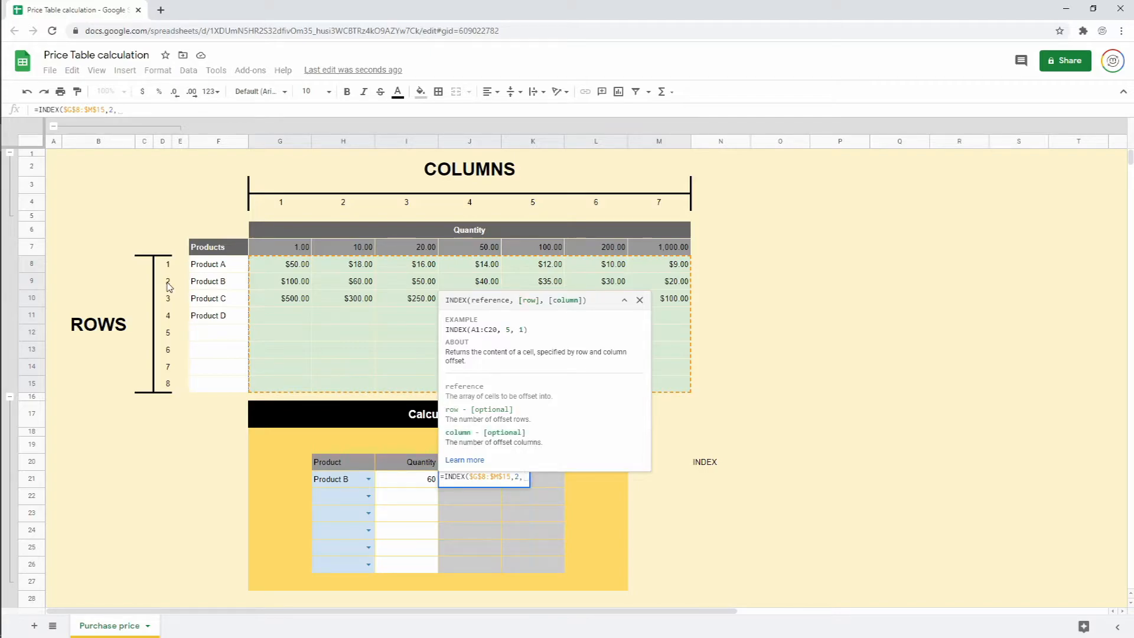
pyautogui.write('4)')
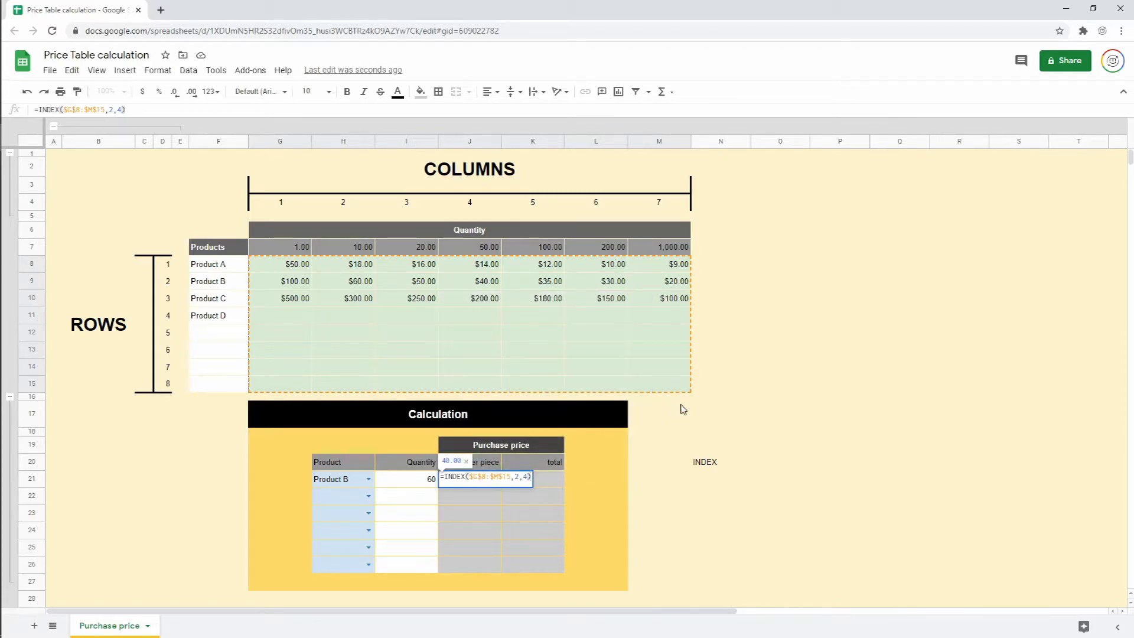
pyautogui.press('Return')
pyautogui.click(480, 482)
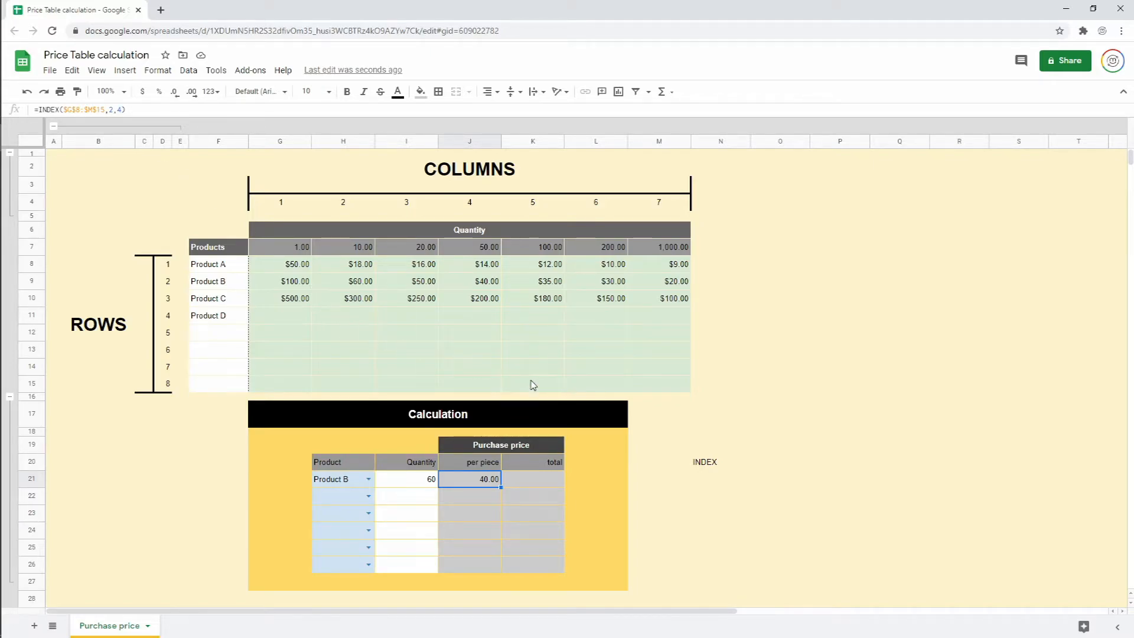
# Enter the function name MATCH as a note in cell N21, below the INDEX note
pyautogui.click(712, 486)
pyautogui.write('MATCH')
pyautogui.press('Return')
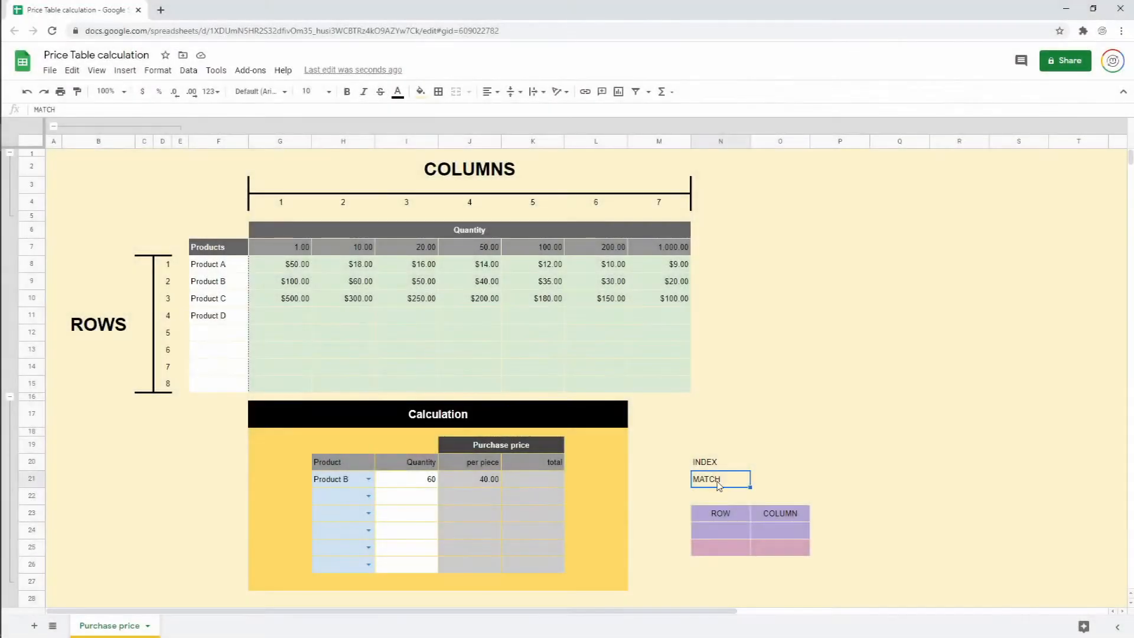
pyautogui.click(721, 467)
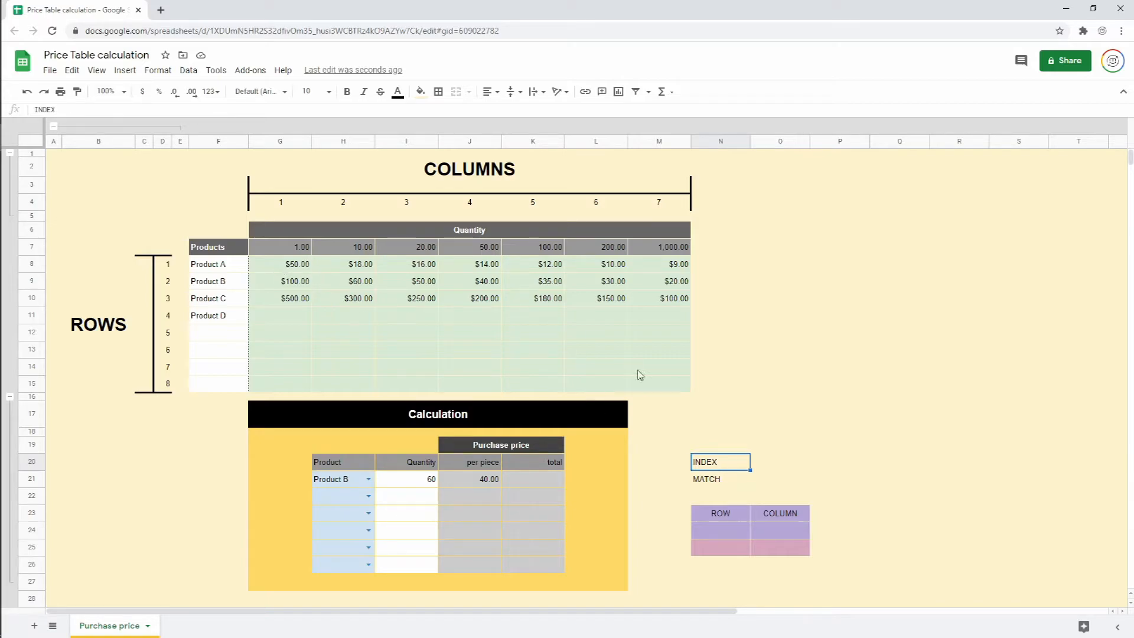
# Enter 2 under ROW in N24 and 4 under COLUMN in O24, and check both positions in the price table
pyautogui.click(721, 530)
pyautogui.write('2')
pyautogui.click(785, 536)
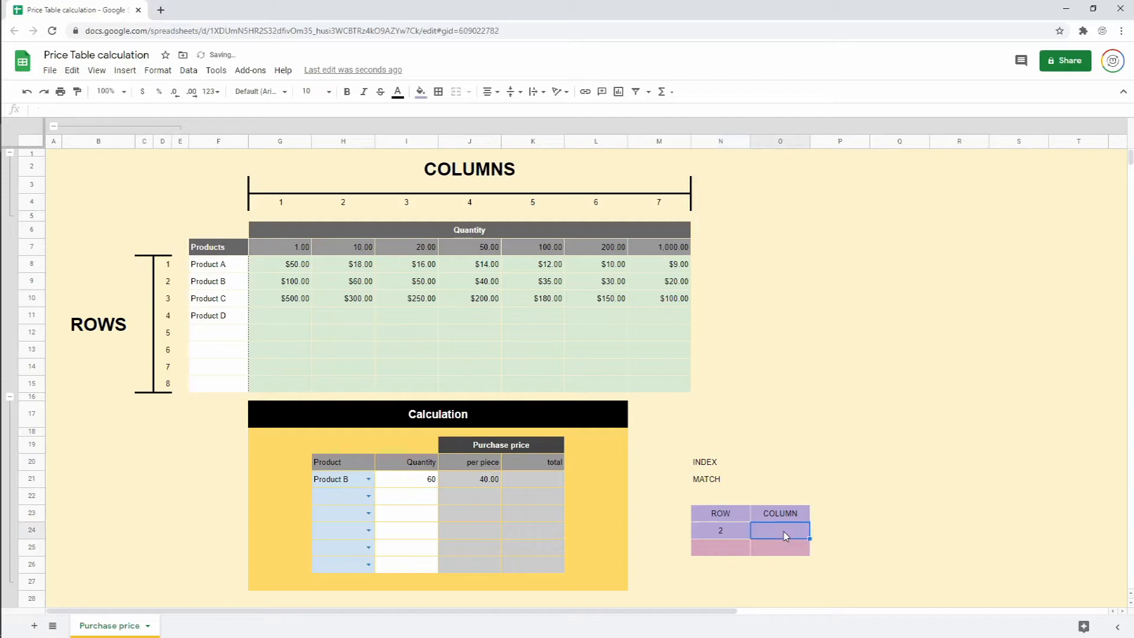
pyautogui.write('4')
pyautogui.press('Return')
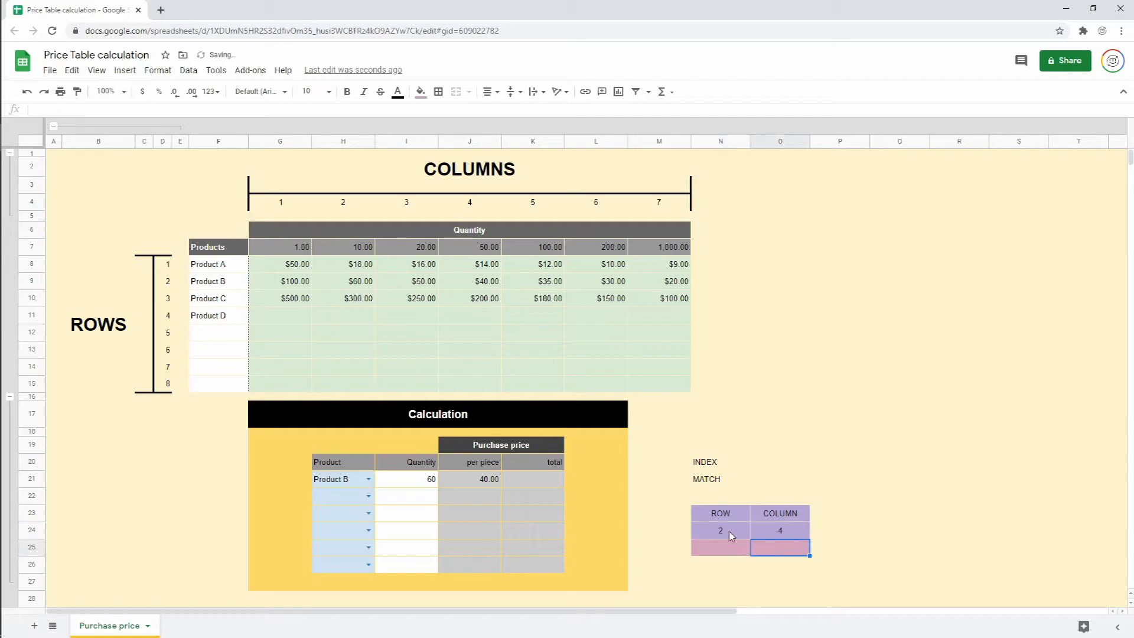
pyautogui.click(172, 282)
pyautogui.click(465, 205)
pyautogui.click(483, 286)
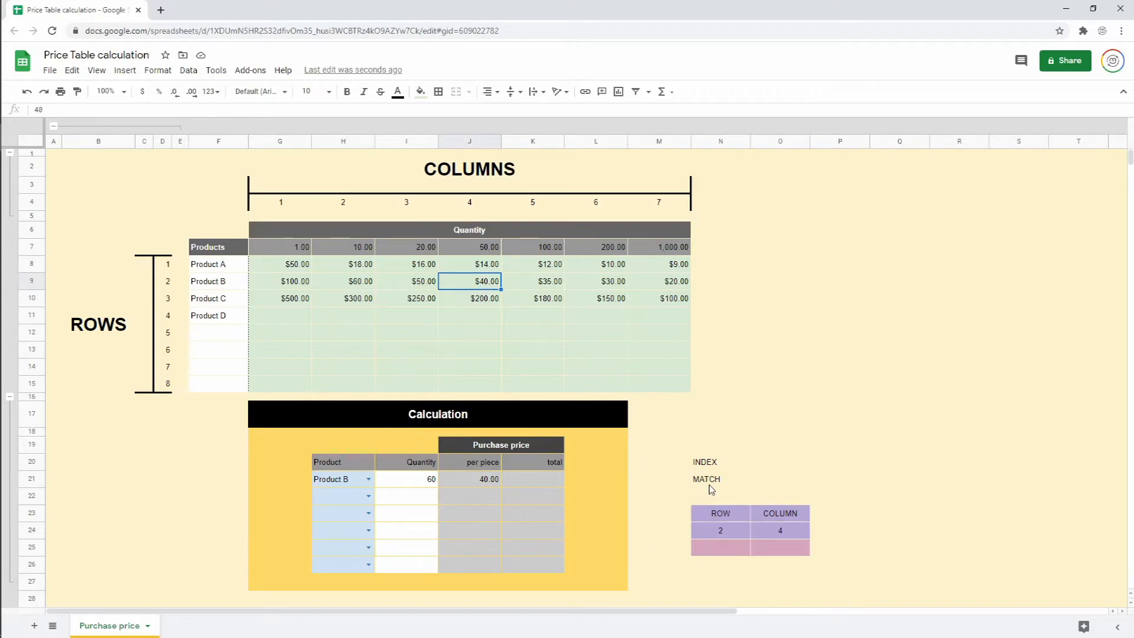
pyautogui.click(734, 546)
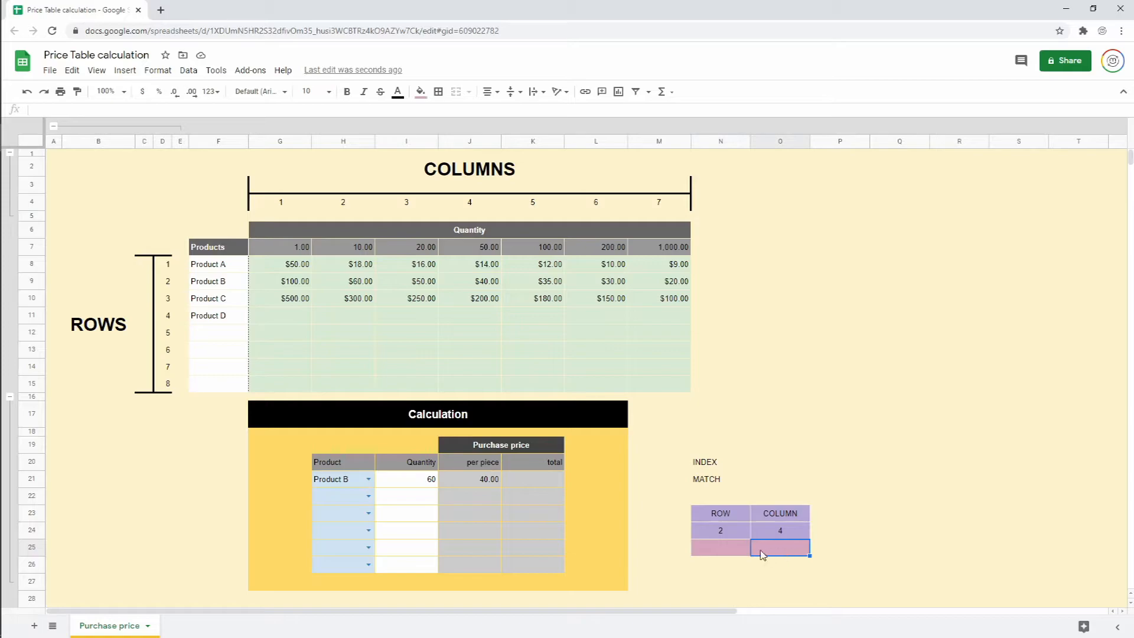
pyautogui.click(770, 549)
pyautogui.click(734, 552)
pyautogui.click(777, 552)
pyautogui.click(723, 552)
pyautogui.click(768, 550)
# Enter =MATCH(H21,$F$8:$F$15,0) in cell N25 under ROW to look up the product's exact row position
pyautogui.click(730, 552)
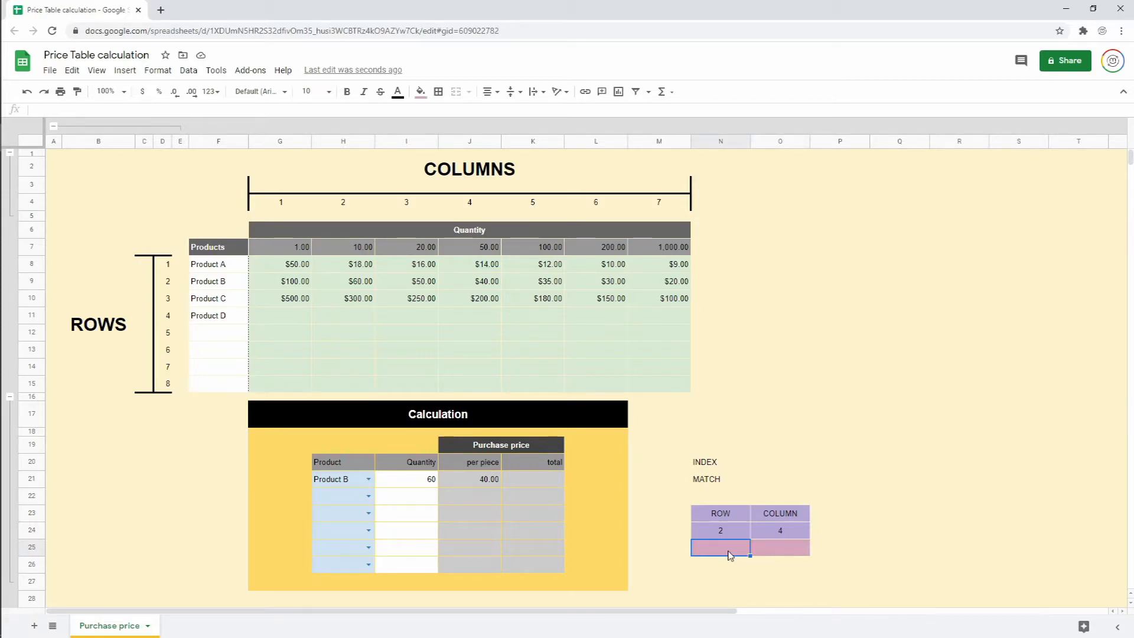
pyautogui.write('=MATCH')
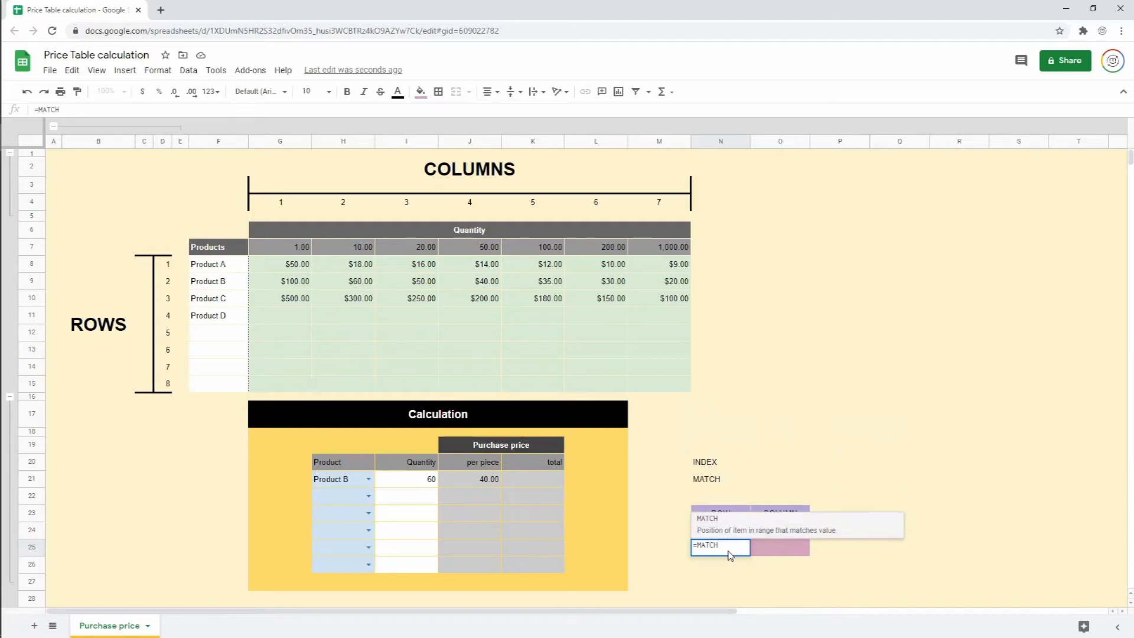
pyautogui.write('(')
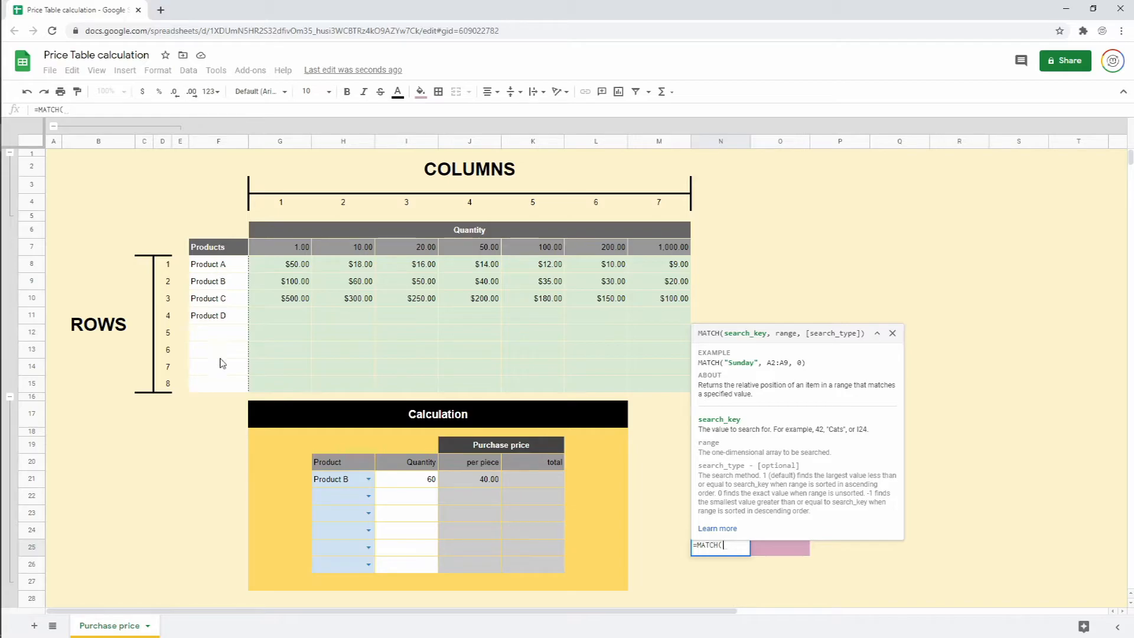
pyautogui.click(340, 480)
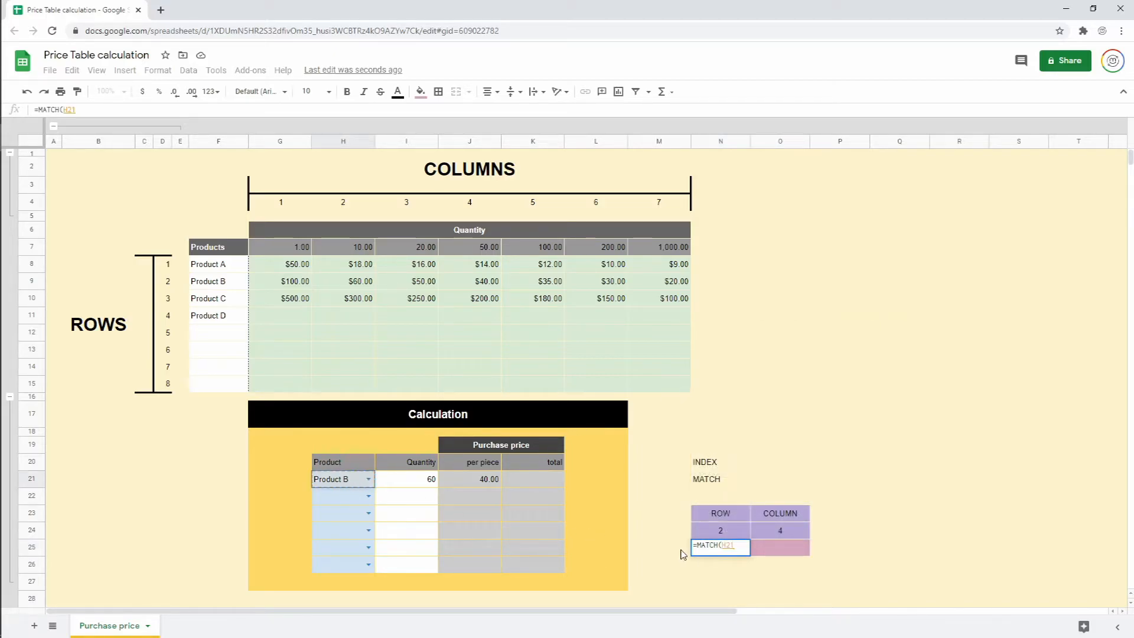
pyautogui.write(',')
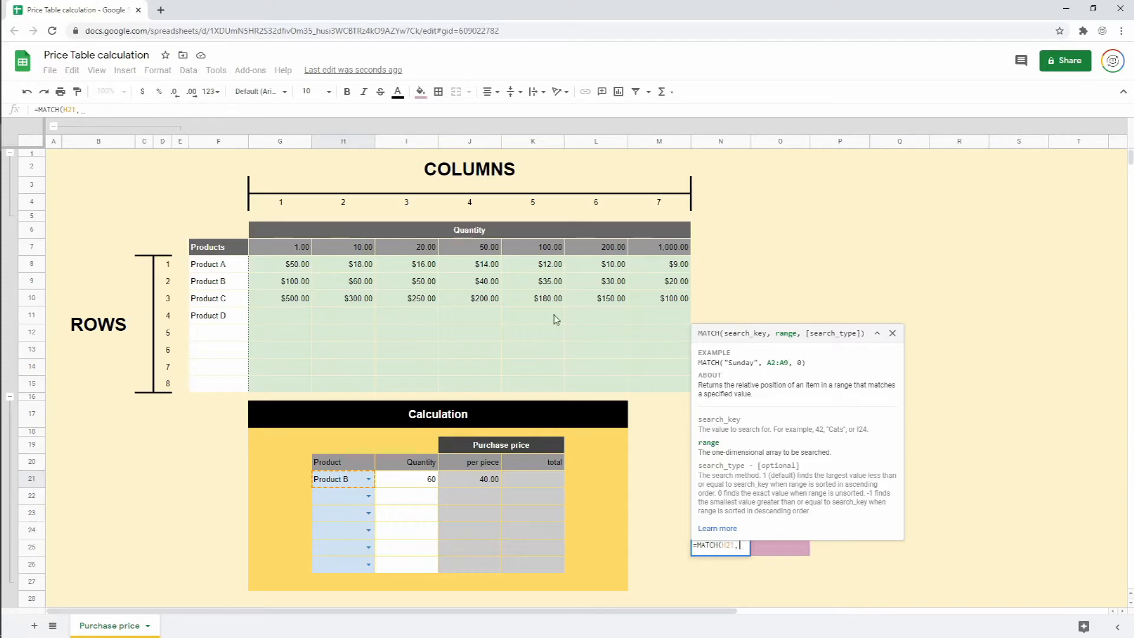
pyautogui.moveTo(222, 265); pyautogui.dragTo(236, 386)
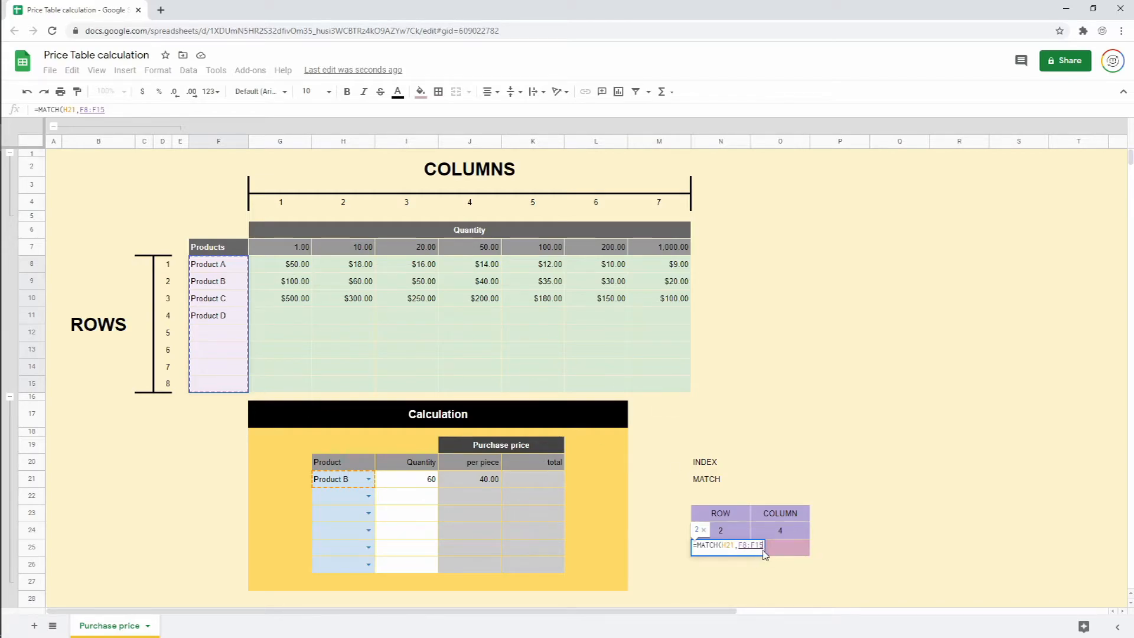
pyautogui.press('F4')
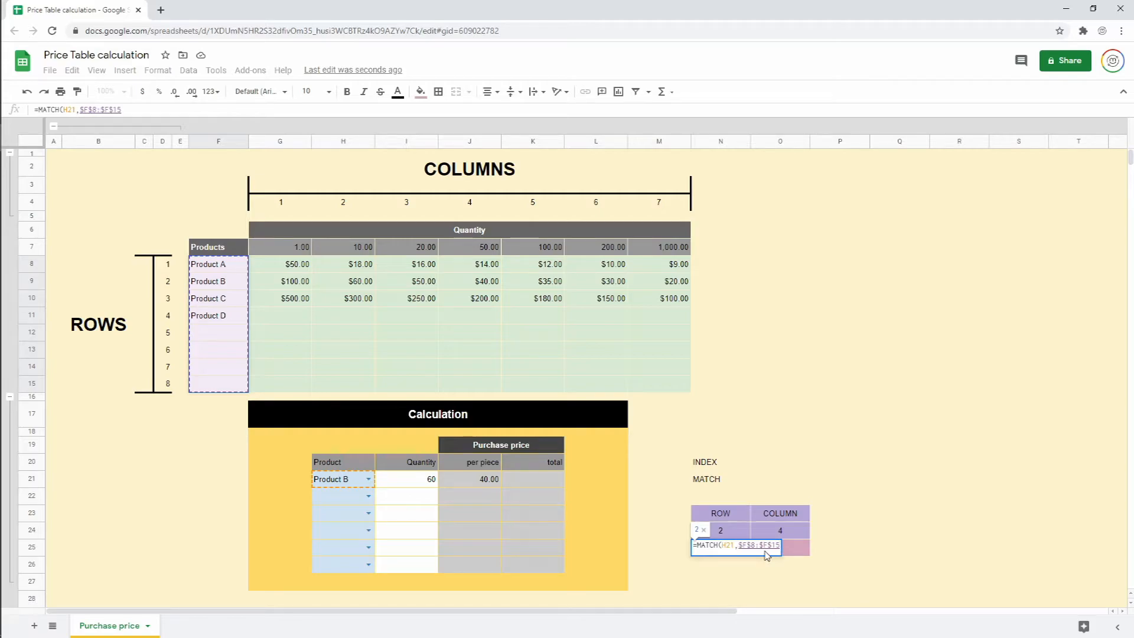
pyautogui.write(',')
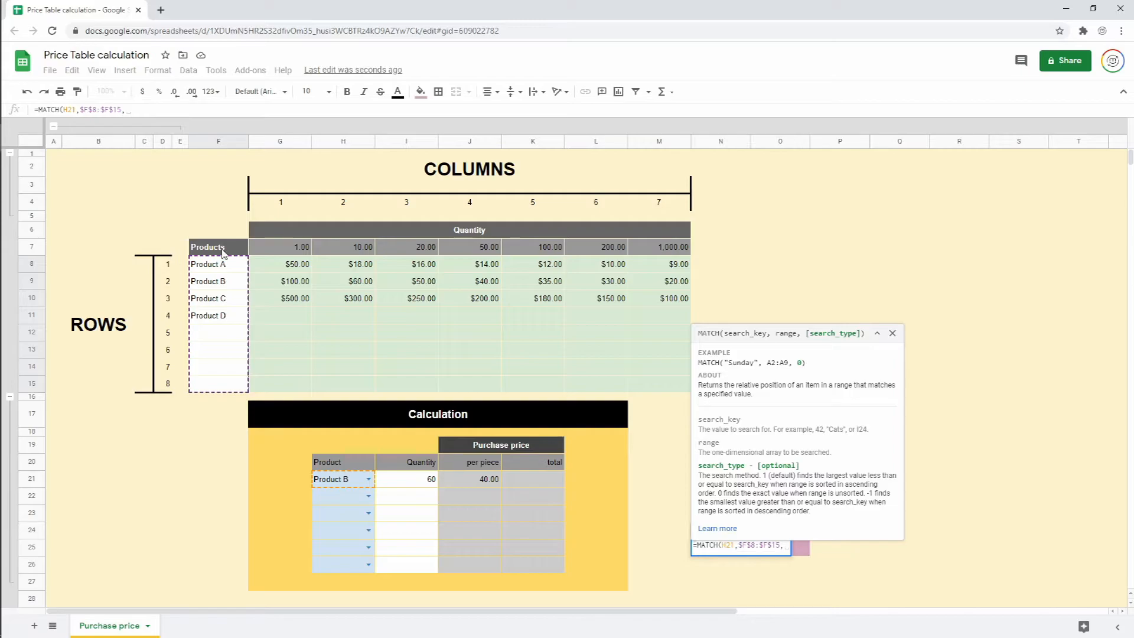
pyautogui.write('0')
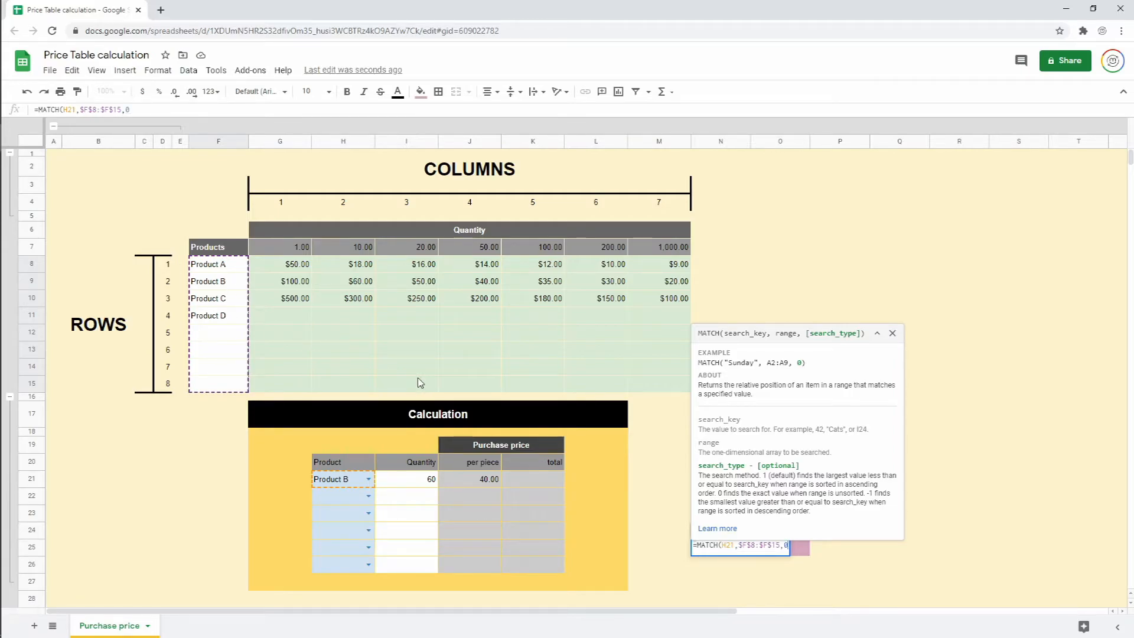
pyautogui.write(')')
pyautogui.press('Return')
pyautogui.click(735, 549)
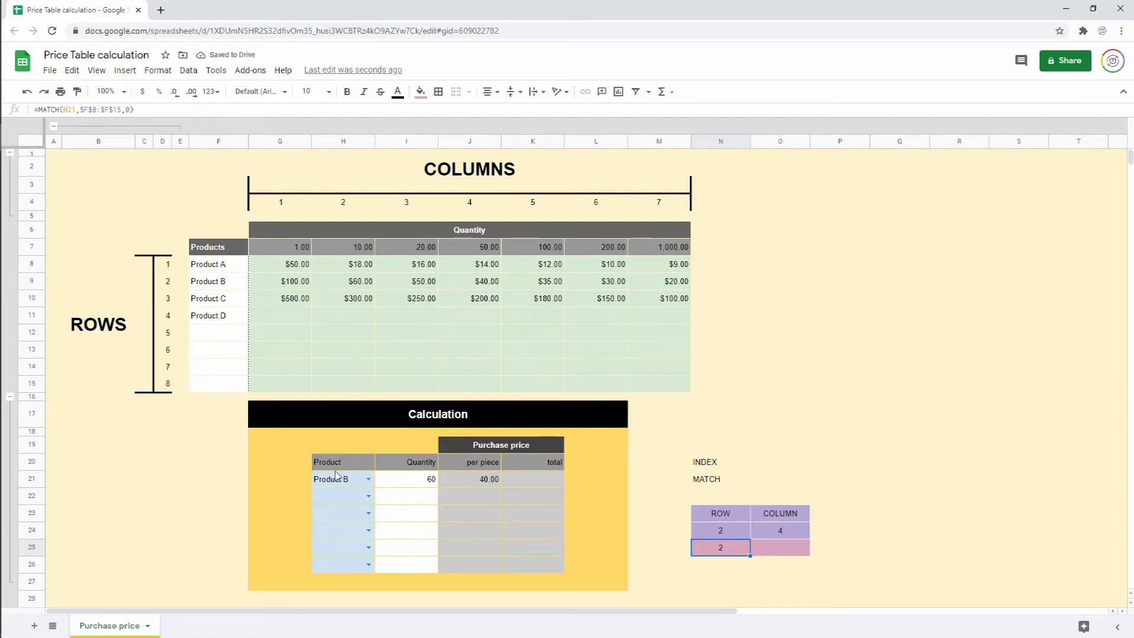
# Test the row match by choosing Product D, B, C and A in turn in H21, and return it to Product B
pyautogui.click(368, 479)
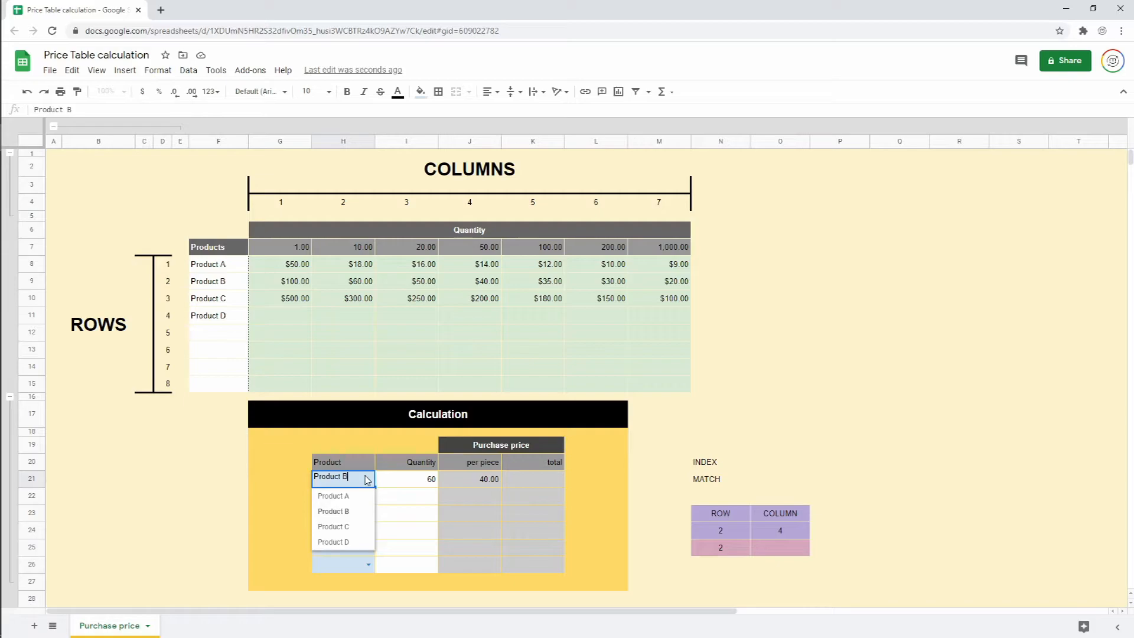
pyautogui.click(344, 544)
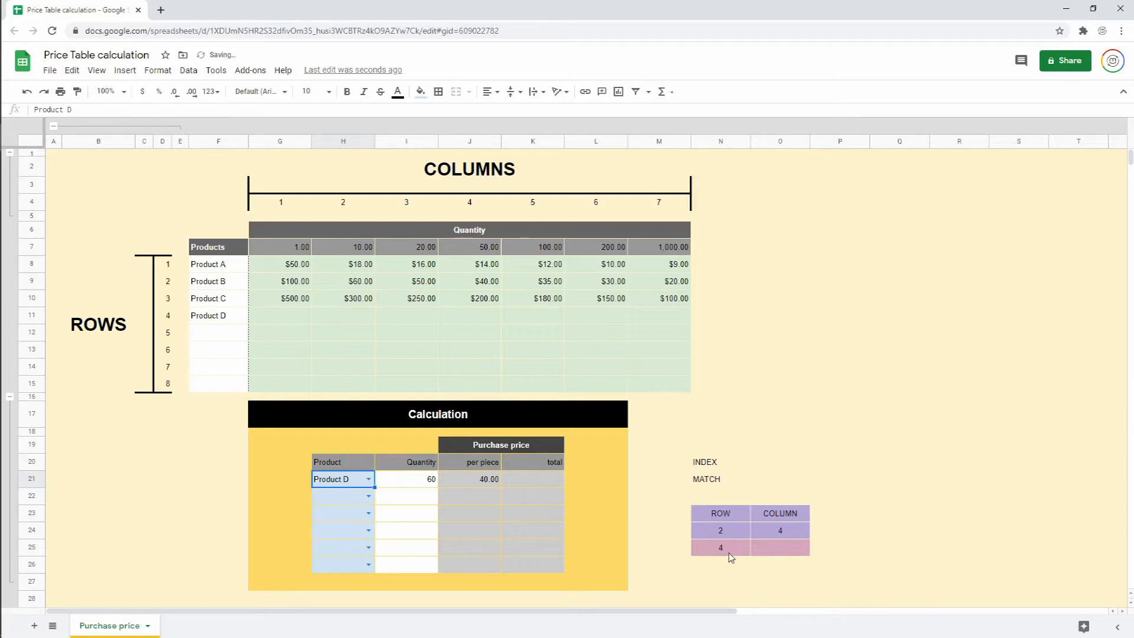
pyautogui.click(368, 480)
pyautogui.click(347, 515)
pyautogui.click(368, 479)
pyautogui.click(349, 529)
pyautogui.click(368, 480)
pyautogui.click(345, 501)
pyautogui.click(368, 479)
pyautogui.click(347, 511)
# Enter =MATCH(I21,$G$7:$M$7,1) in cell O25 under COLUMN to look up the quantity's column position
pyautogui.click(791, 549)
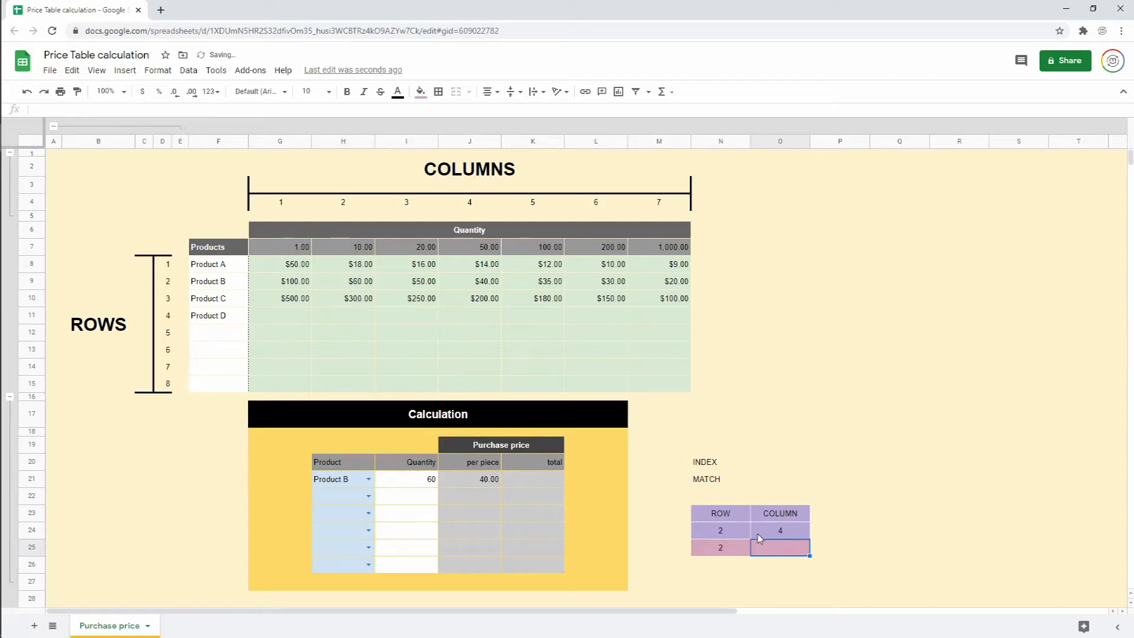
pyautogui.write('=MATCH(')
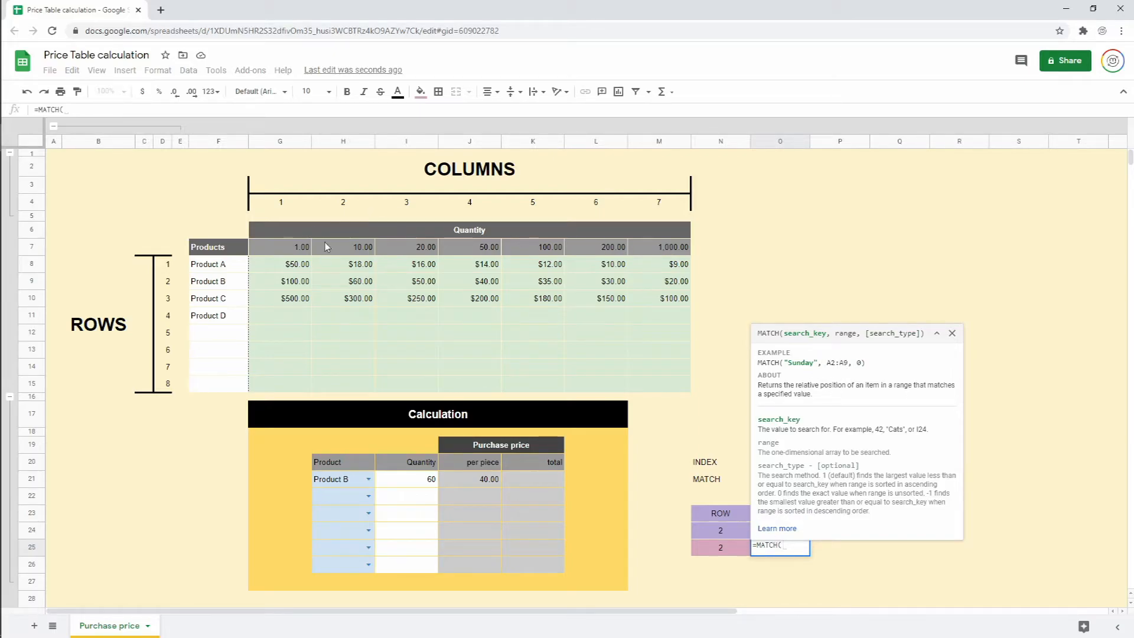
pyautogui.click(409, 484)
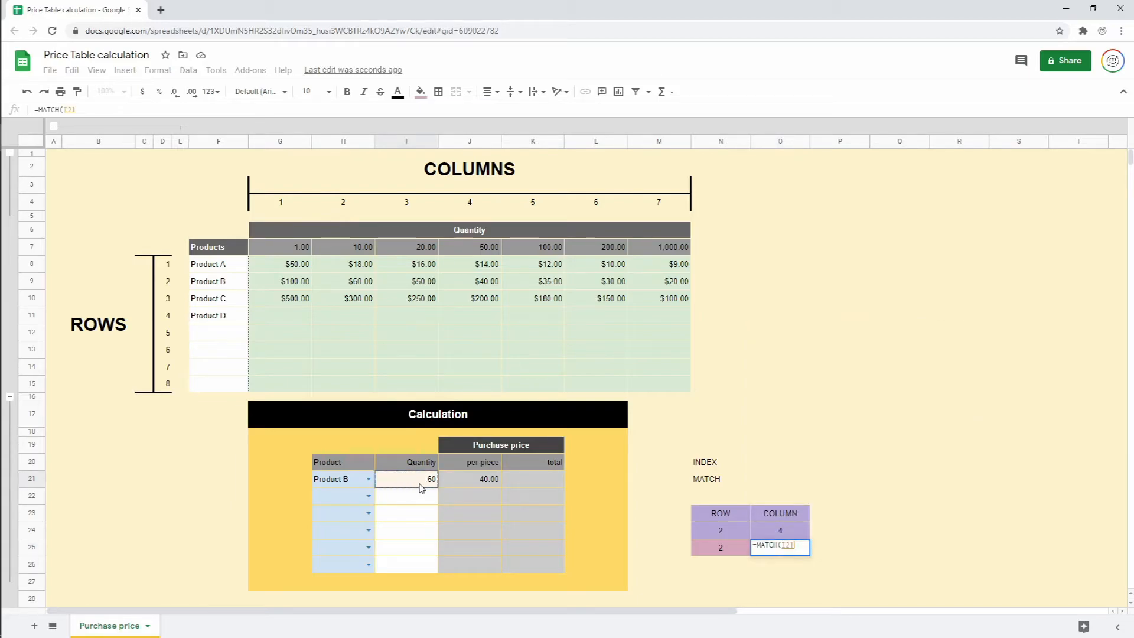
pyautogui.write(',')
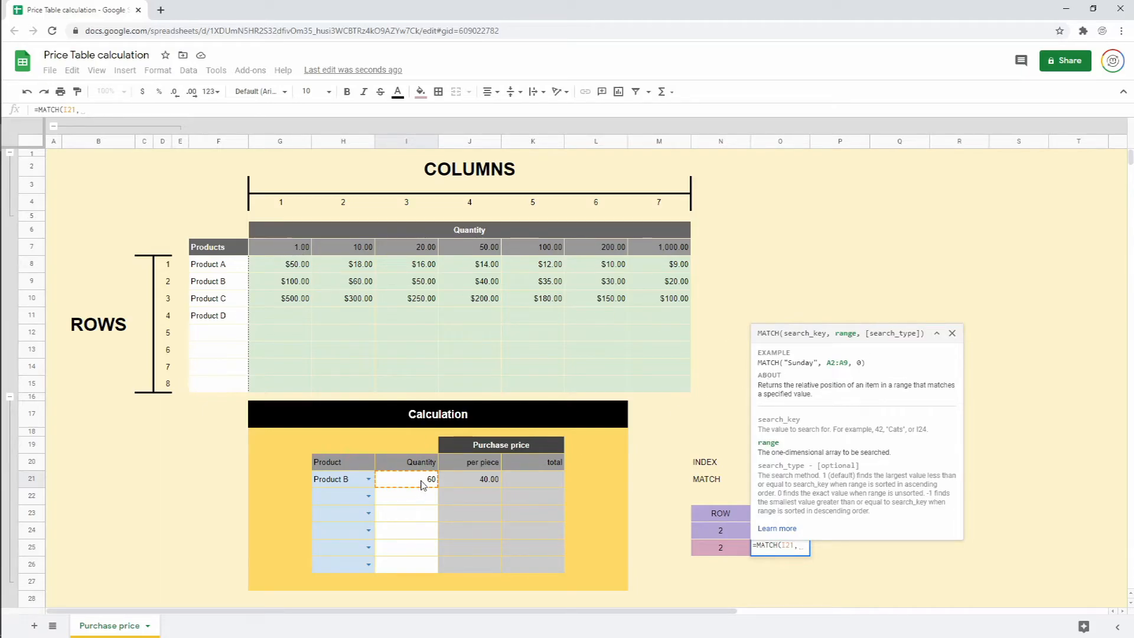
pyautogui.moveTo(281, 251); pyautogui.dragTo(667, 250)
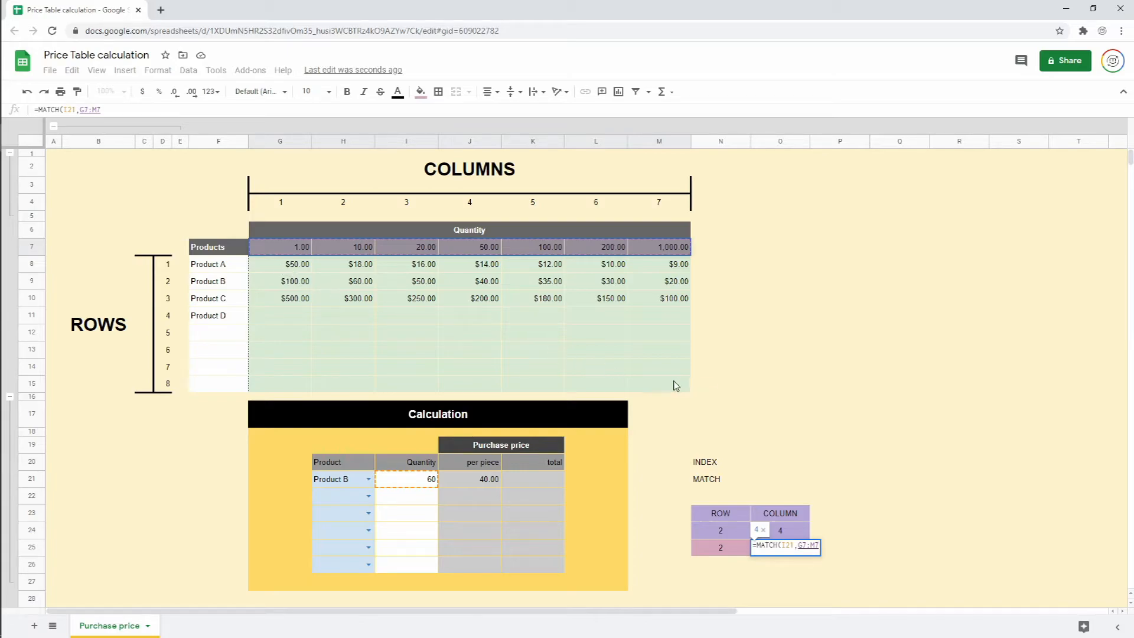
pyautogui.press('F4')
pyautogui.write(',')
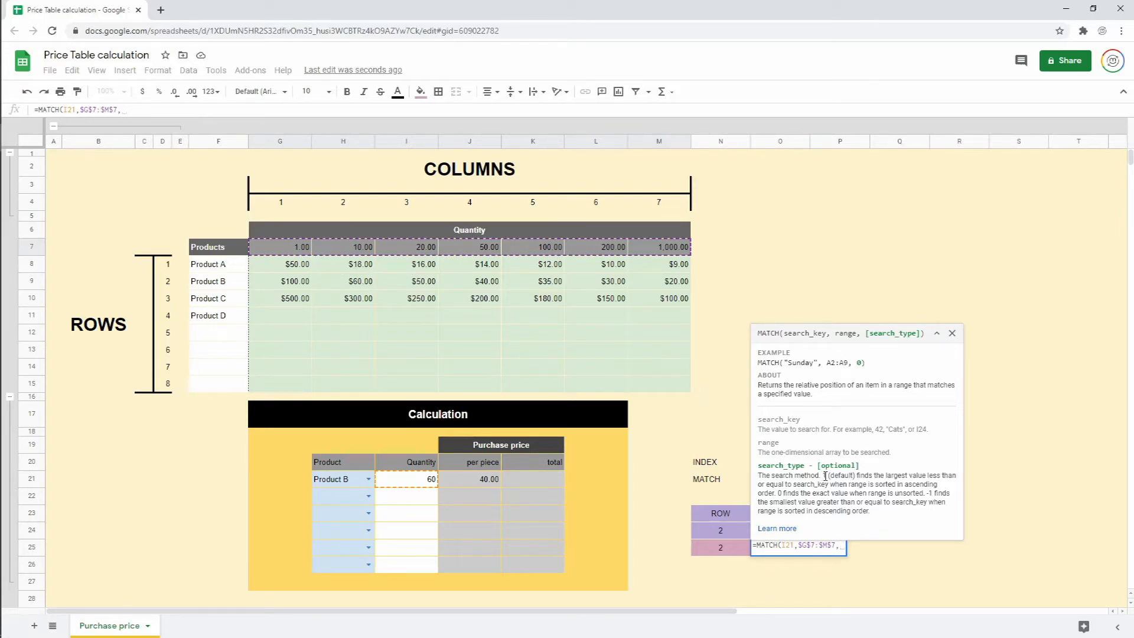
pyautogui.moveTo(760, 477); pyautogui.dragTo(942, 491)
pyautogui.click(919, 490)
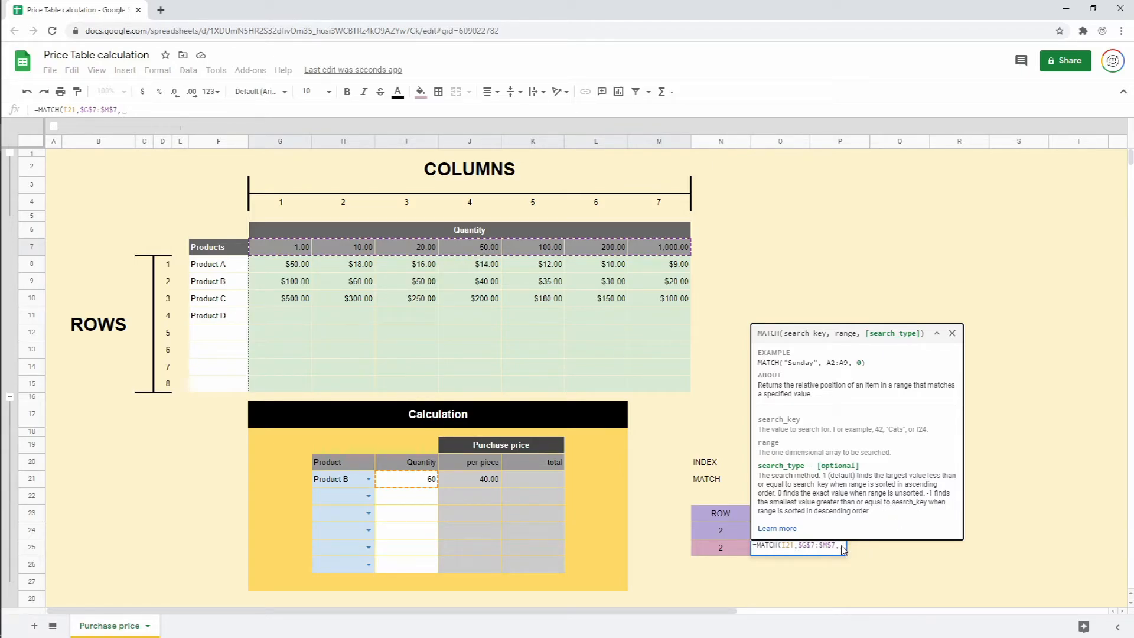
pyautogui.write('1)')
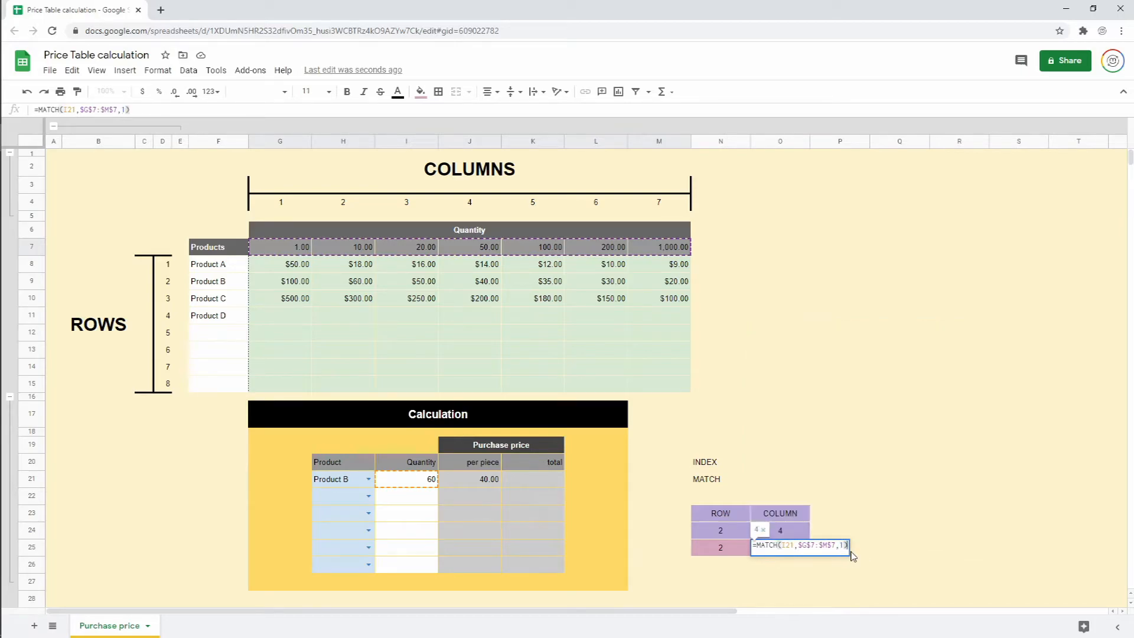
pyautogui.press('Return')
pyautogui.click(787, 554)
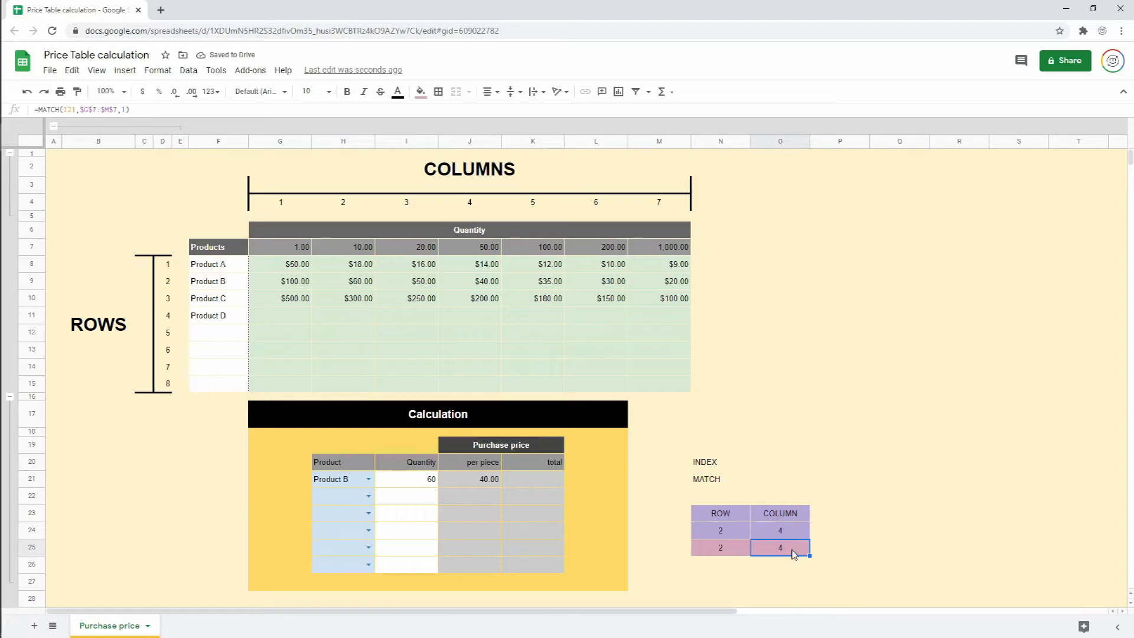
# Test the column match in O25 by entering the quantities 99, 100 and 1500 in turn in cell I21
pyautogui.click(406, 480)
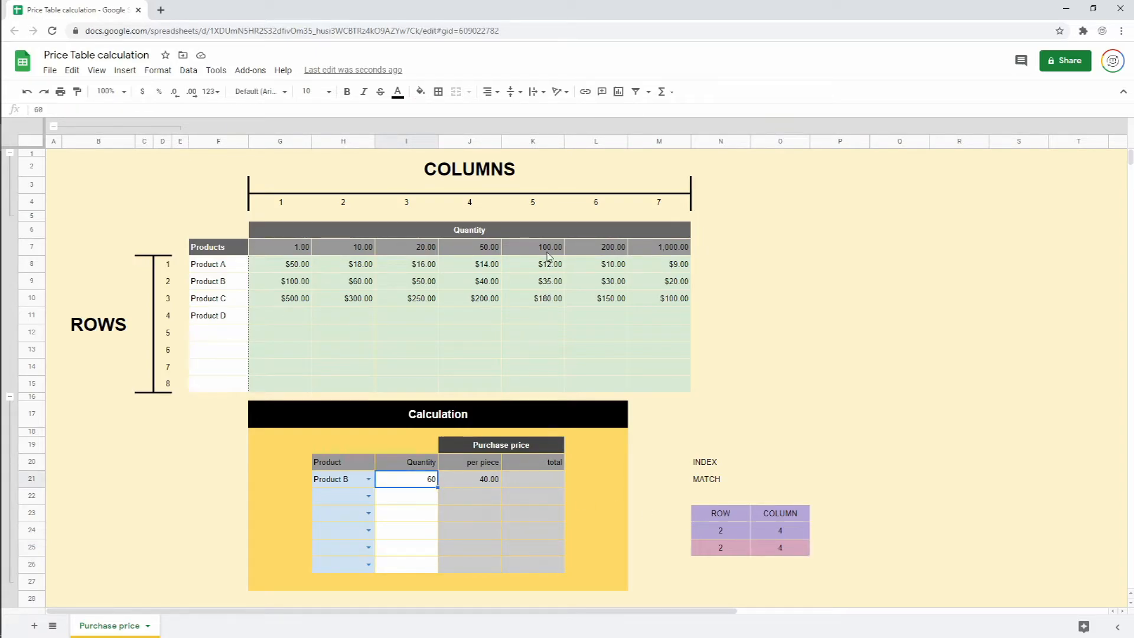
pyautogui.write('99')
pyautogui.press('Return')
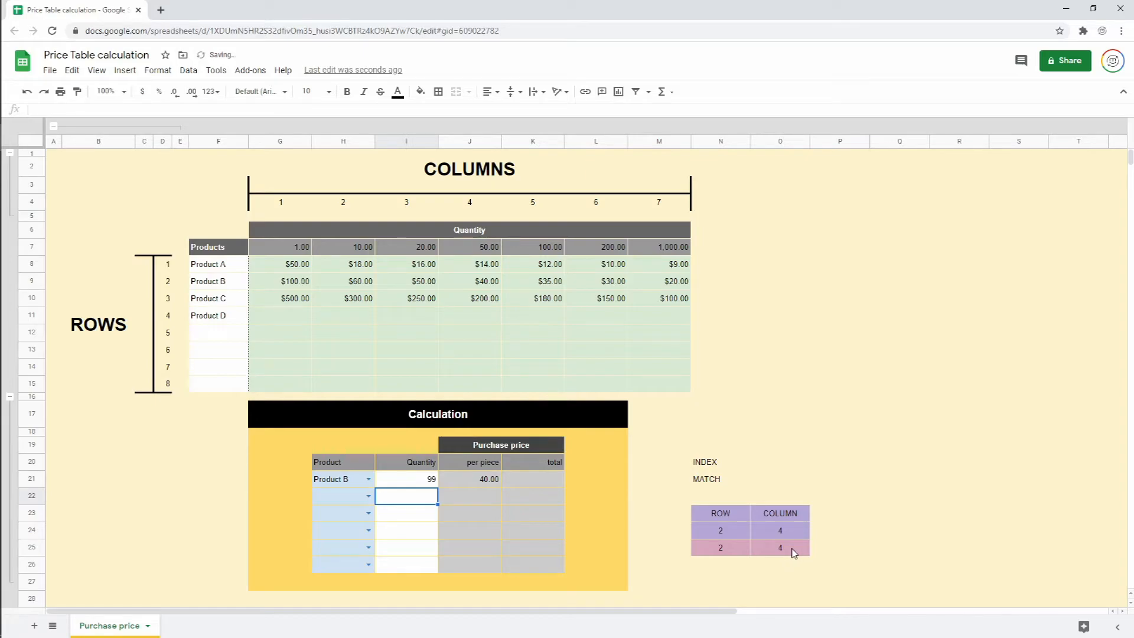
pyautogui.press('Up')
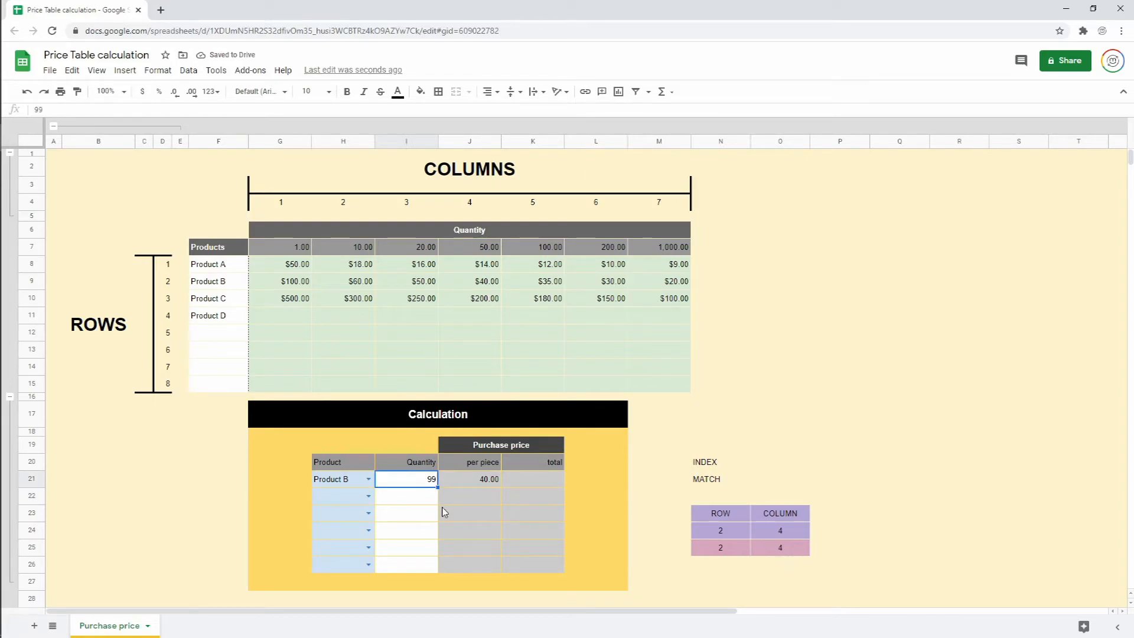
pyautogui.write('100')
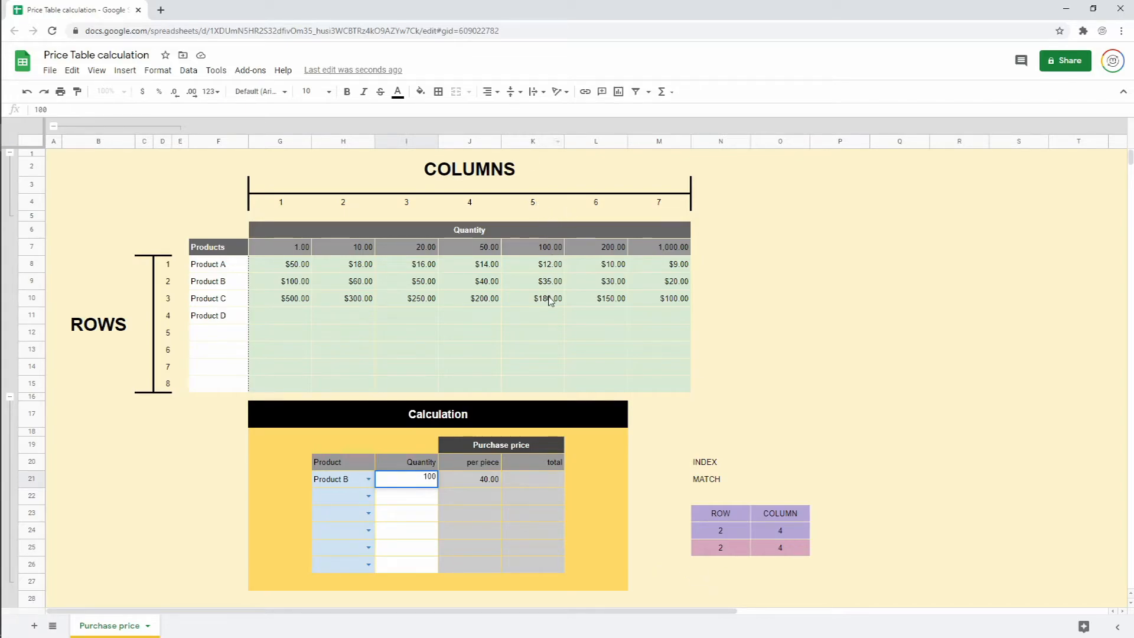
pyautogui.press('Return')
pyautogui.click(787, 556)
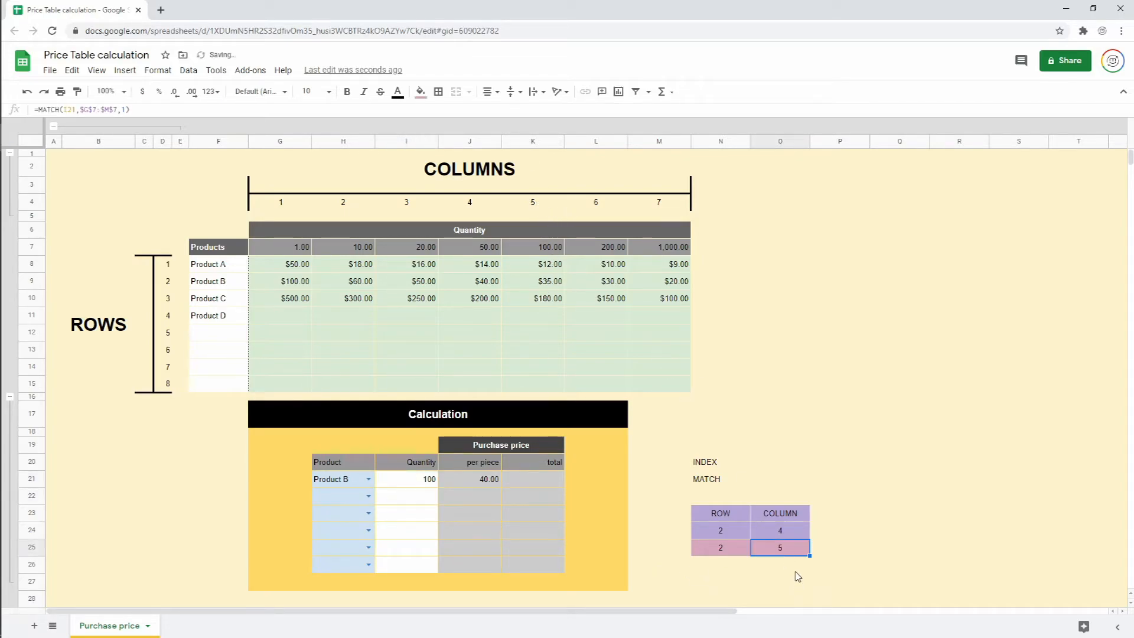
pyautogui.click(424, 483)
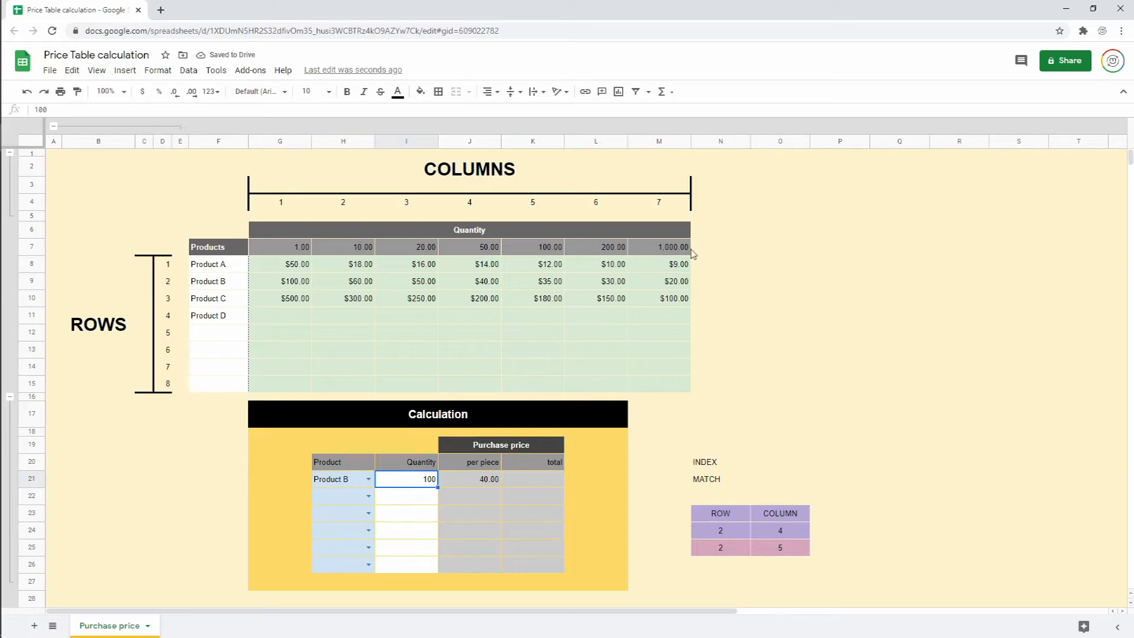
pyautogui.write('1500')
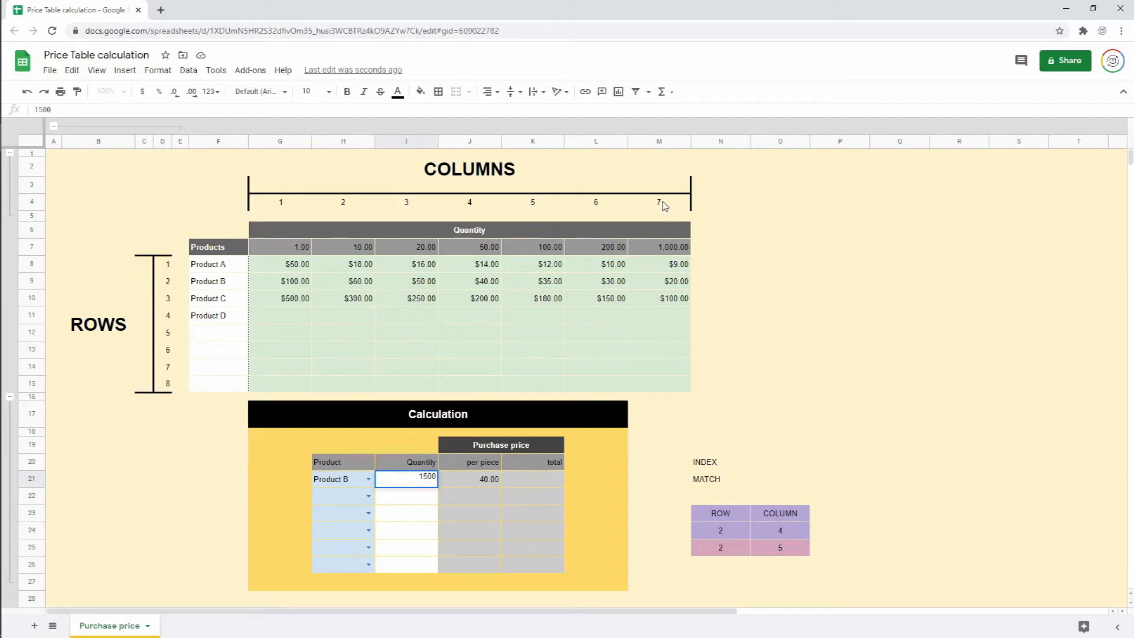
pyautogui.press('Return')
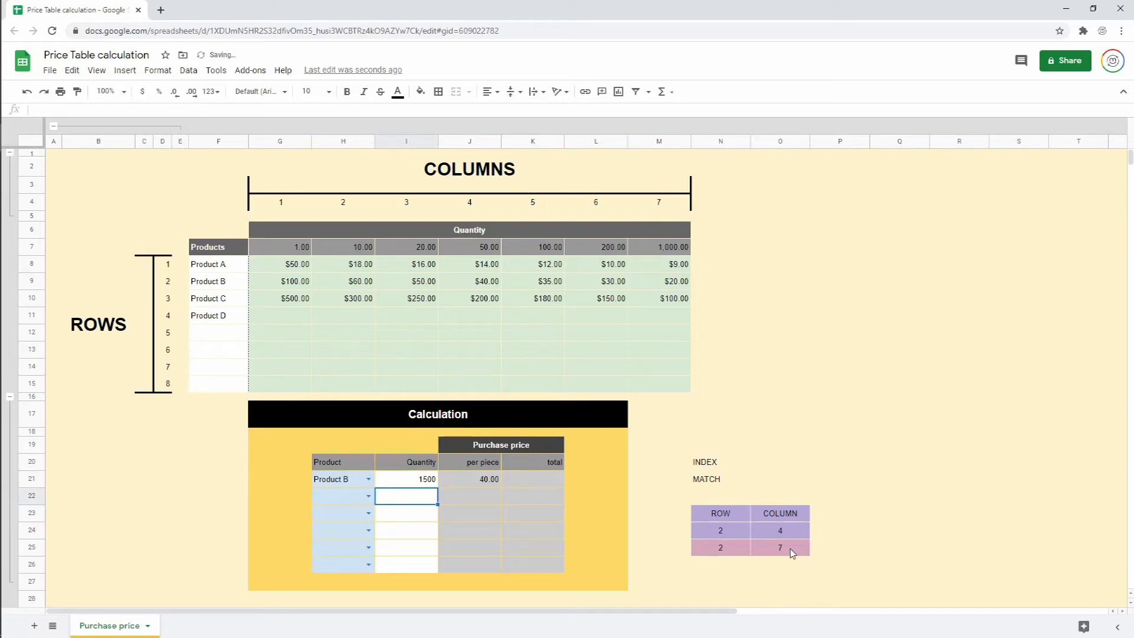
# Set the quantity in I21 to 1 and check the matched positions in O25 and N25
pyautogui.press('Up')
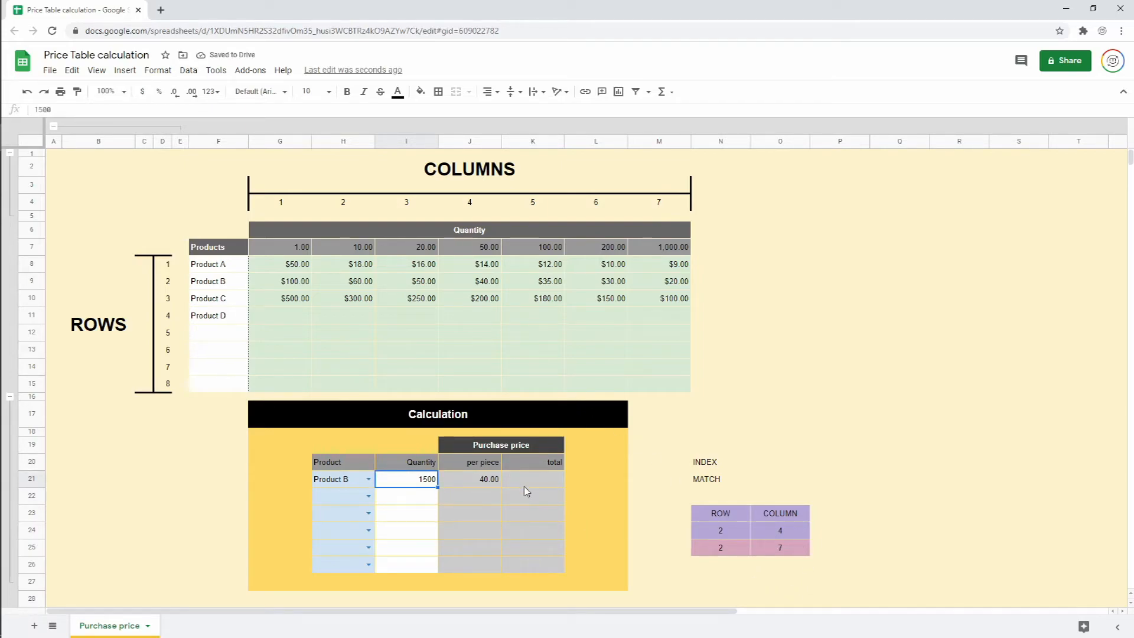
pyautogui.write('1')
pyautogui.press('Return')
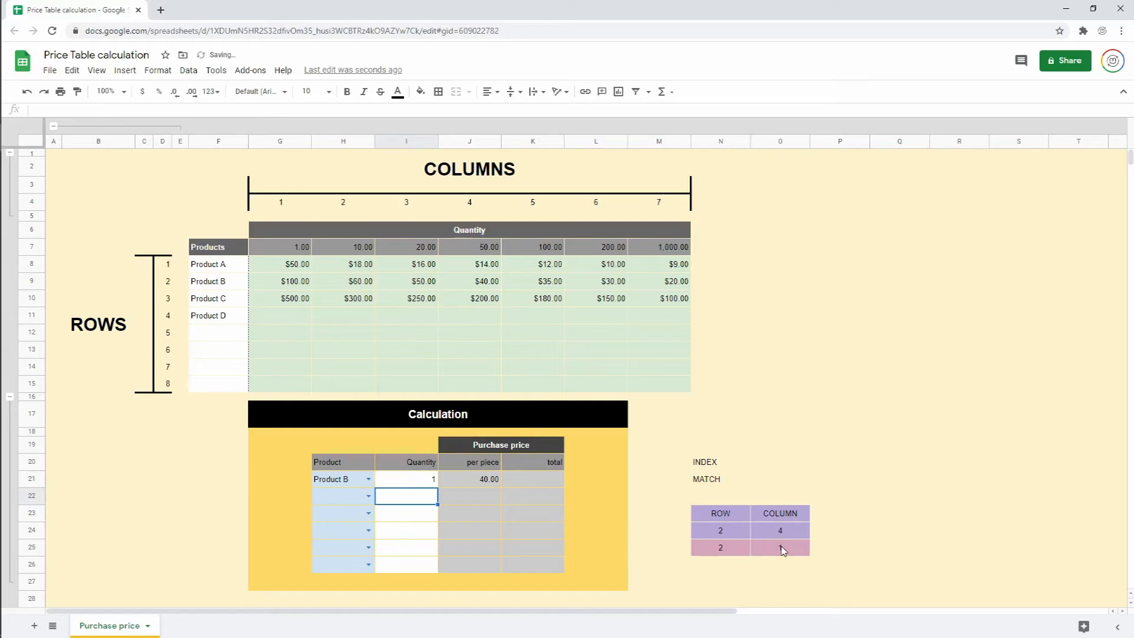
pyautogui.click(416, 483)
pyautogui.click(760, 556)
pyautogui.click(740, 558)
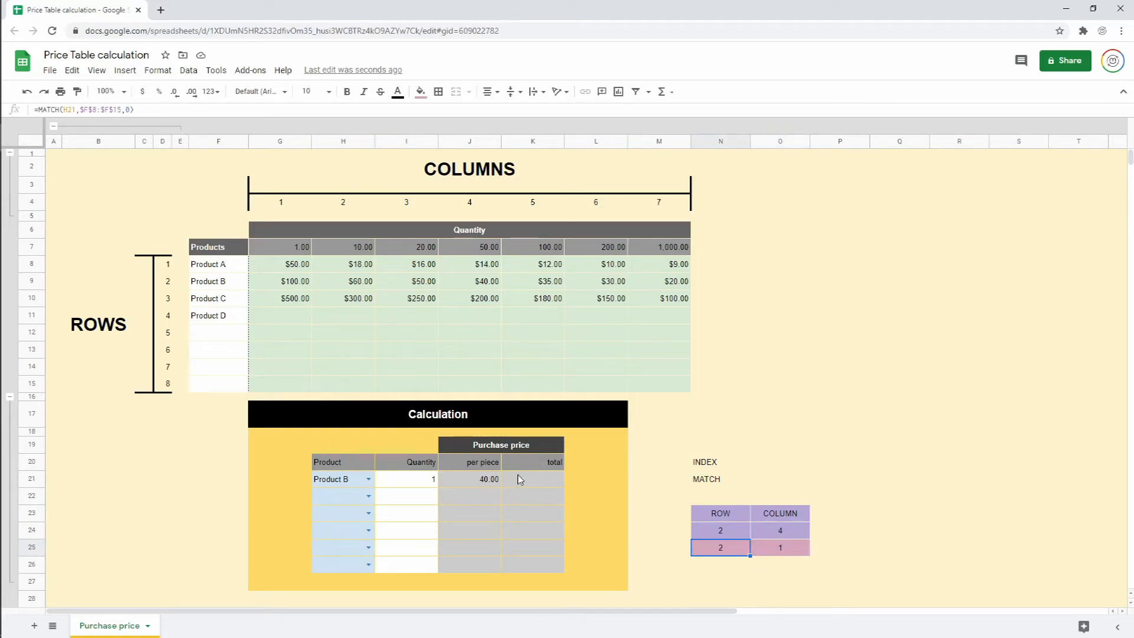
# Replace the row number 2 in J21's INDEX formula with N25's row lookup, MATCH(H21,$F$8:$F$15,0)
pyautogui.click(489, 486)
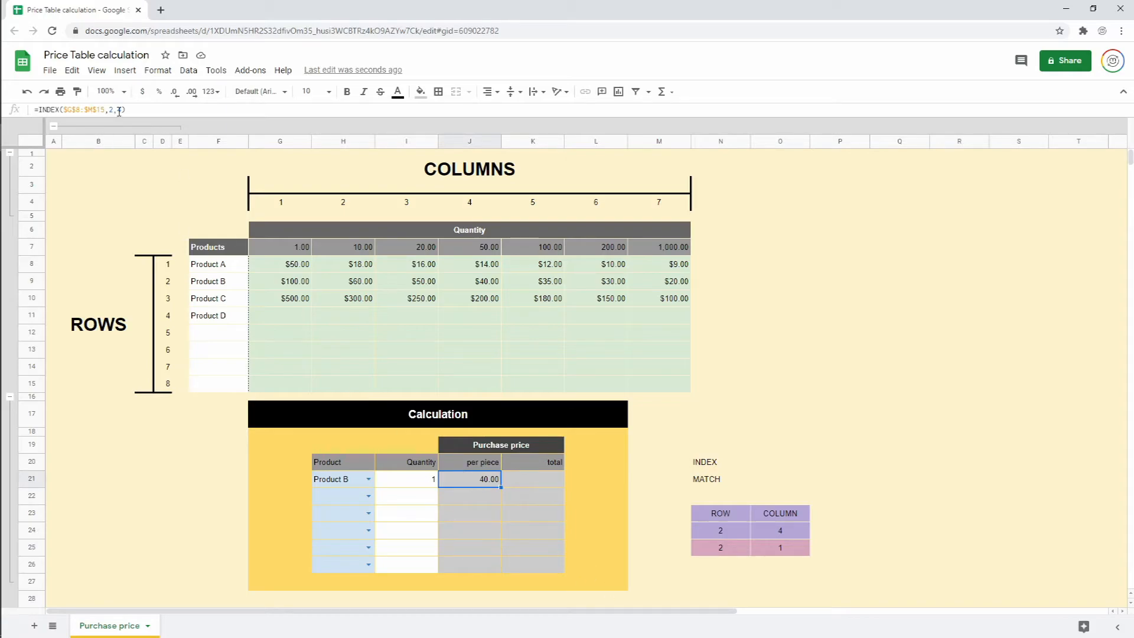
pyautogui.click(731, 549)
pyautogui.moveTo(144, 108); pyautogui.dragTo(40, 109)
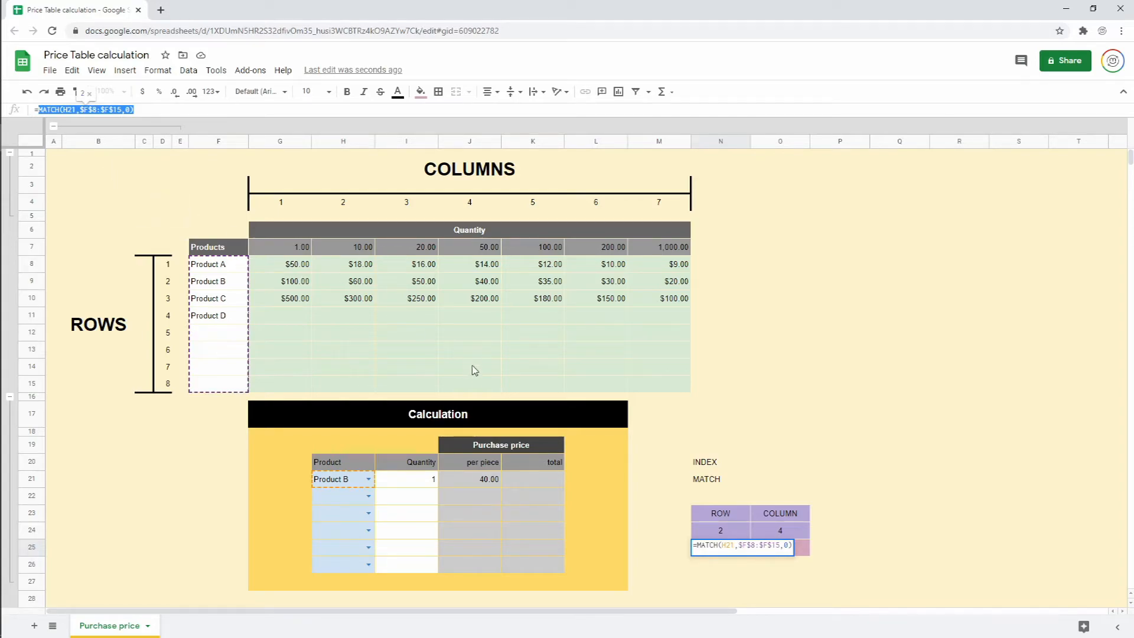
pyautogui.press('Escape')
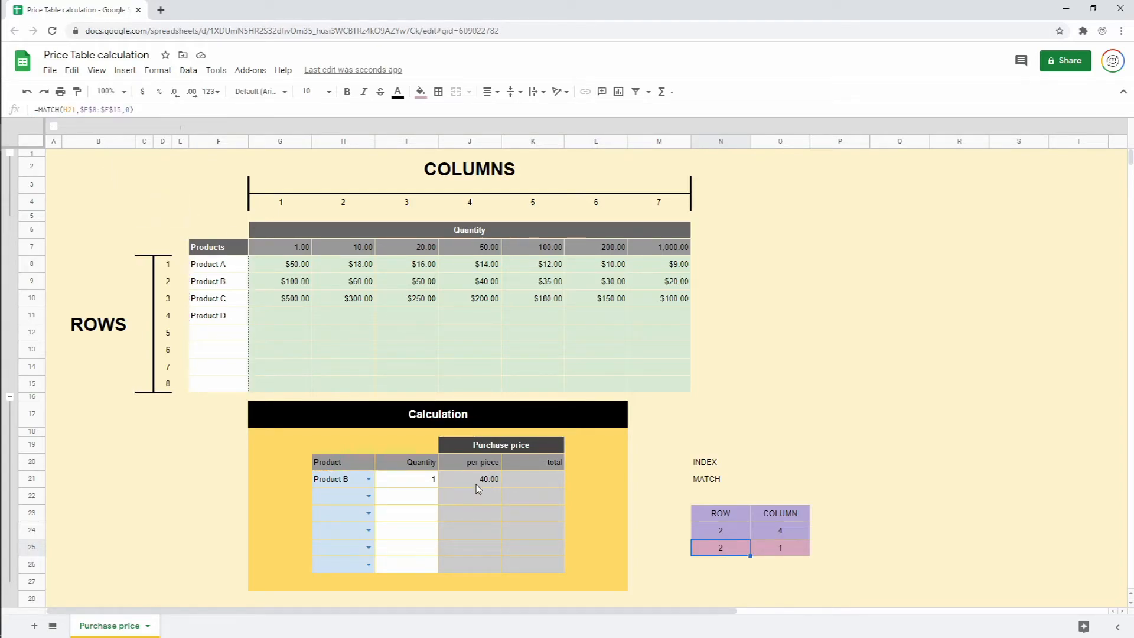
pyautogui.click(476, 484)
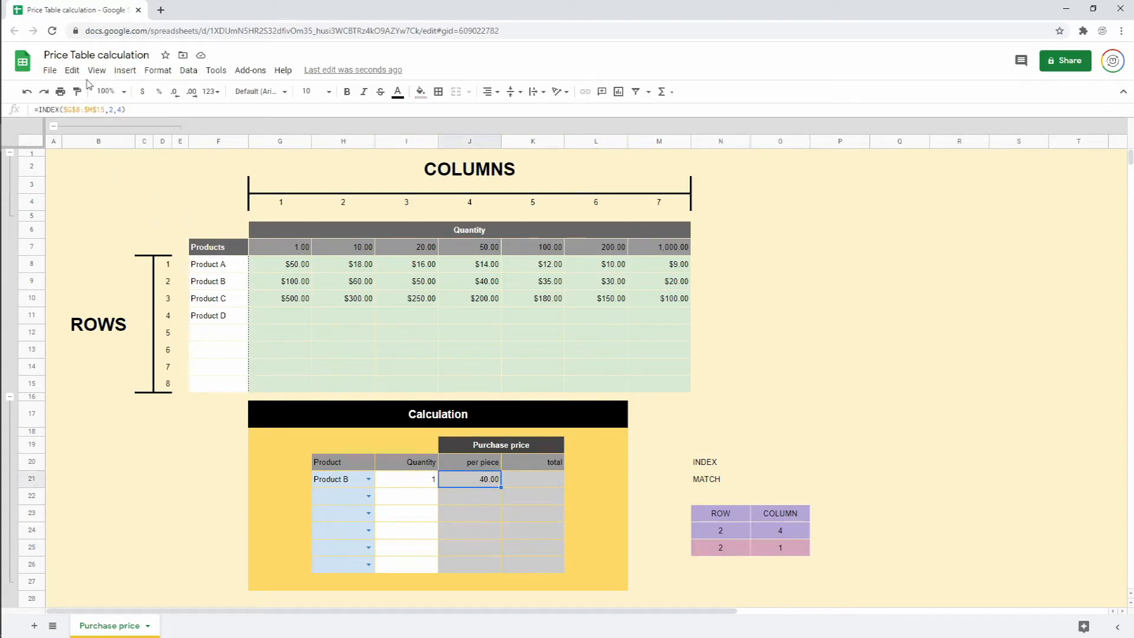
pyautogui.click(114, 109)
pyautogui.doubleClick(110, 109)
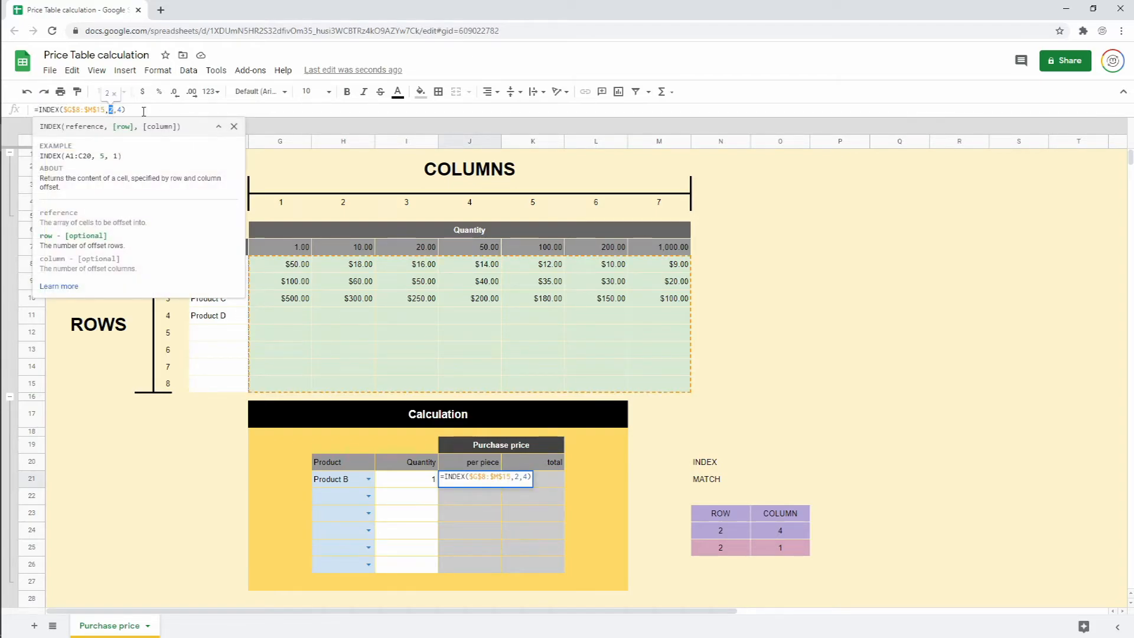
pyautogui.hotkey('ctrl', 'v')
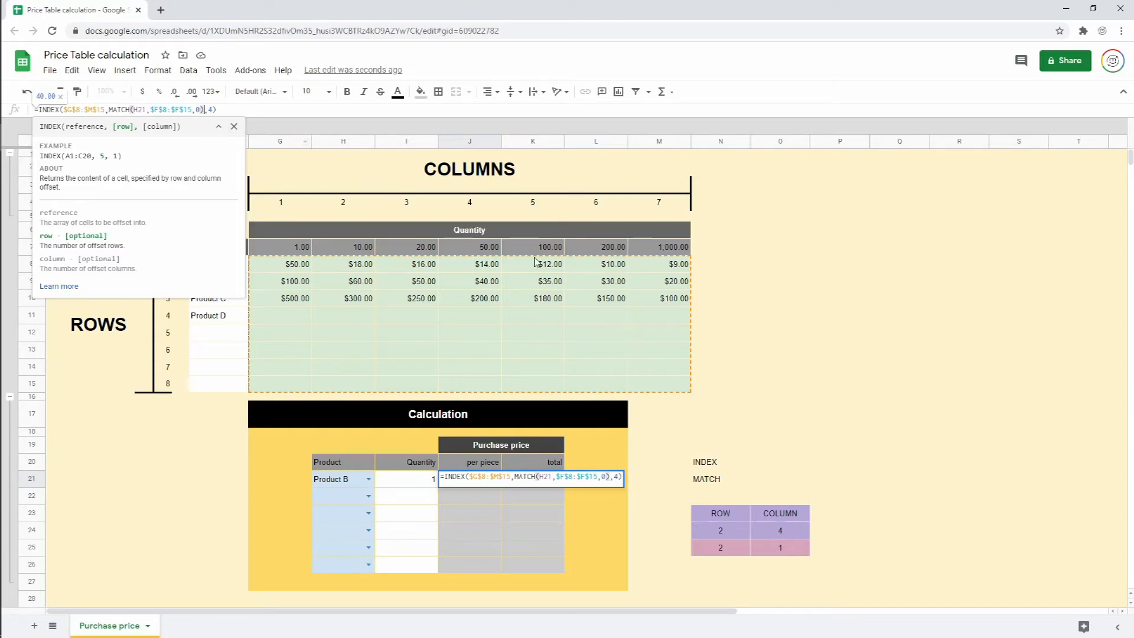
pyautogui.press('Return')
pyautogui.click(495, 482)
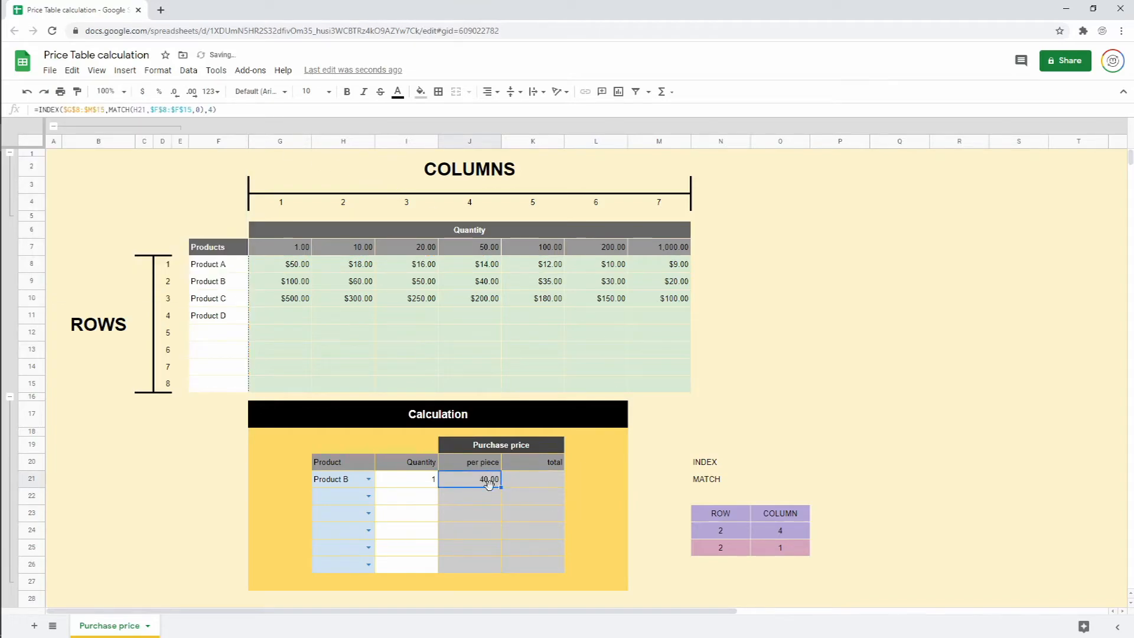
# Replace the column number 4 in J21's INDEX formula with O25's column lookup, MATCH(I21,$G$7:$M$7,1)
pyautogui.click(783, 551)
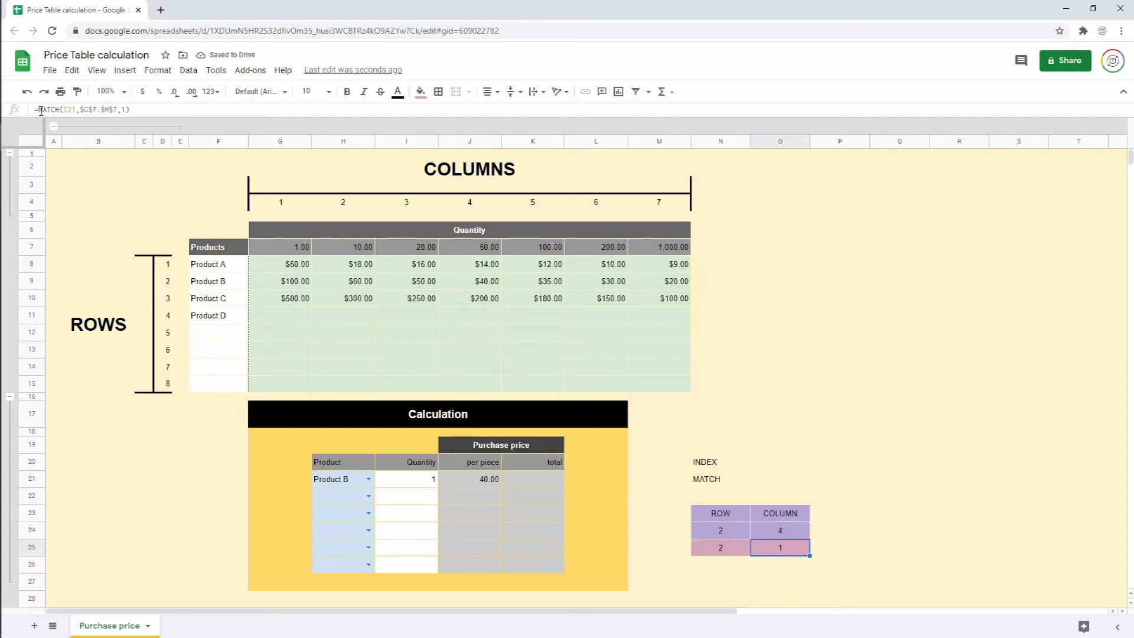
pyautogui.moveTo(40, 111); pyautogui.dragTo(155, 114)
pyautogui.hotkey('ctrl', 'c')
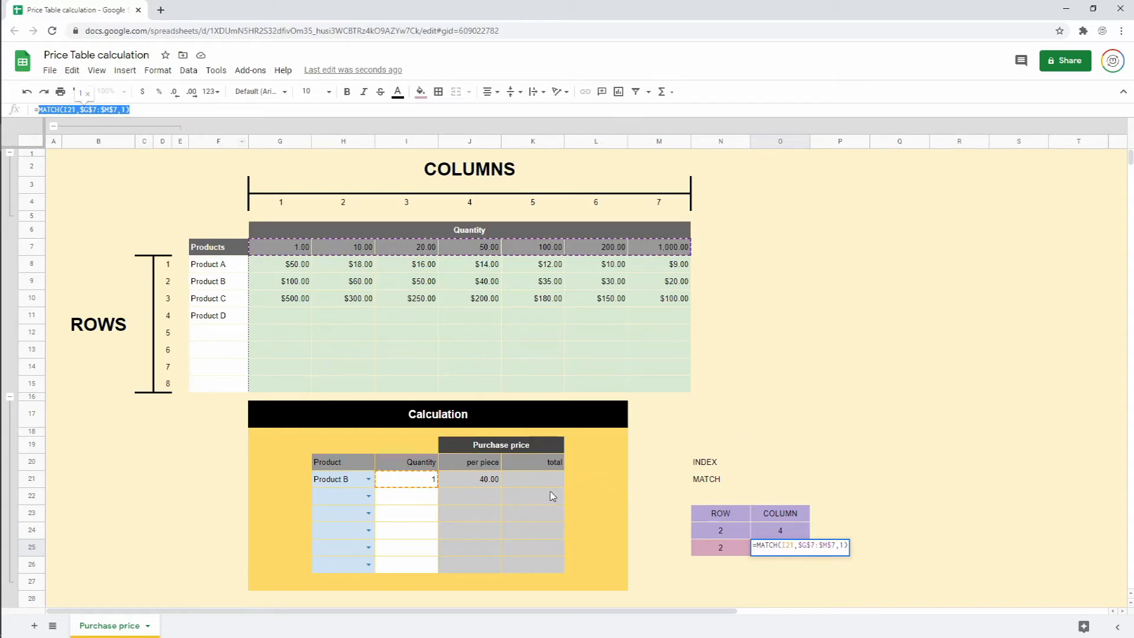
pyautogui.press('Escape')
pyautogui.click(480, 482)
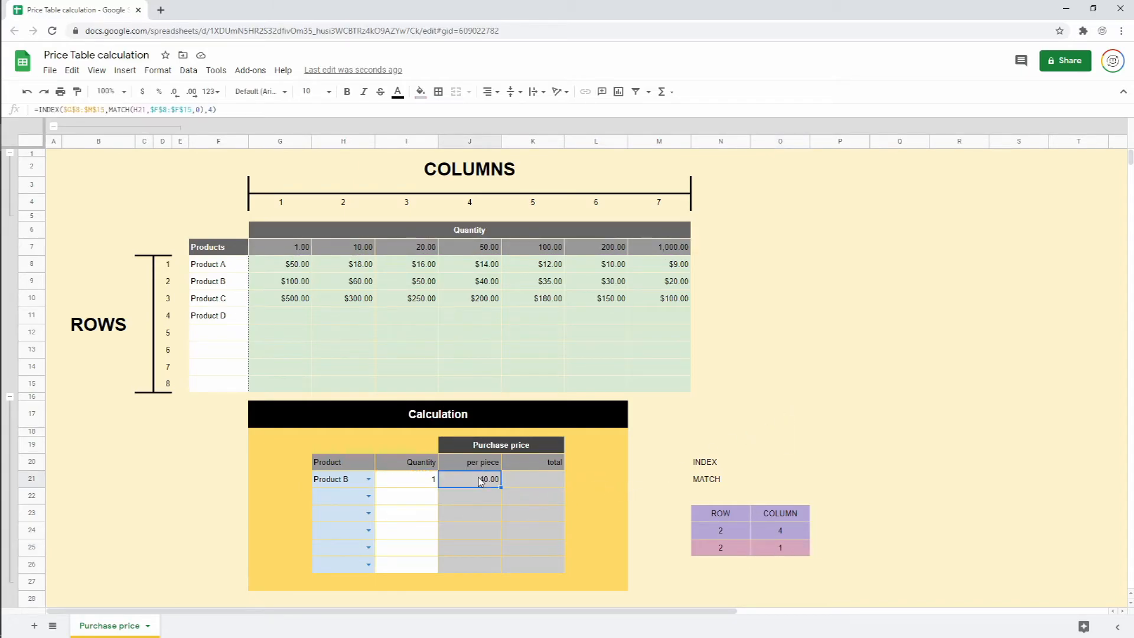
pyautogui.doubleClick(213, 110)
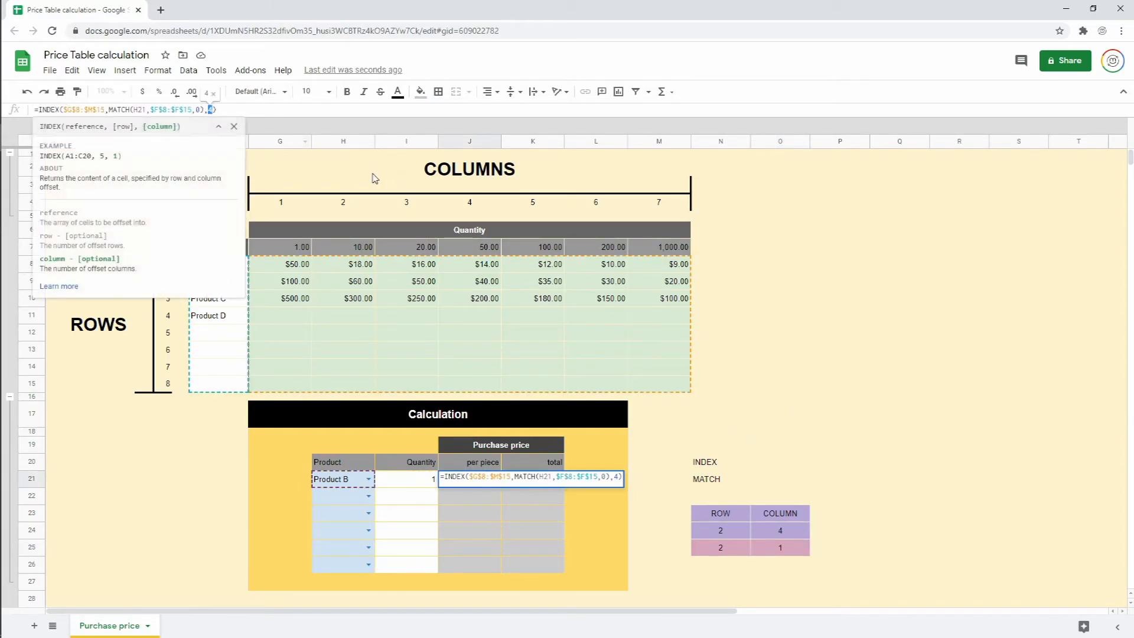
pyautogui.hotkey('ctrl', 'v')
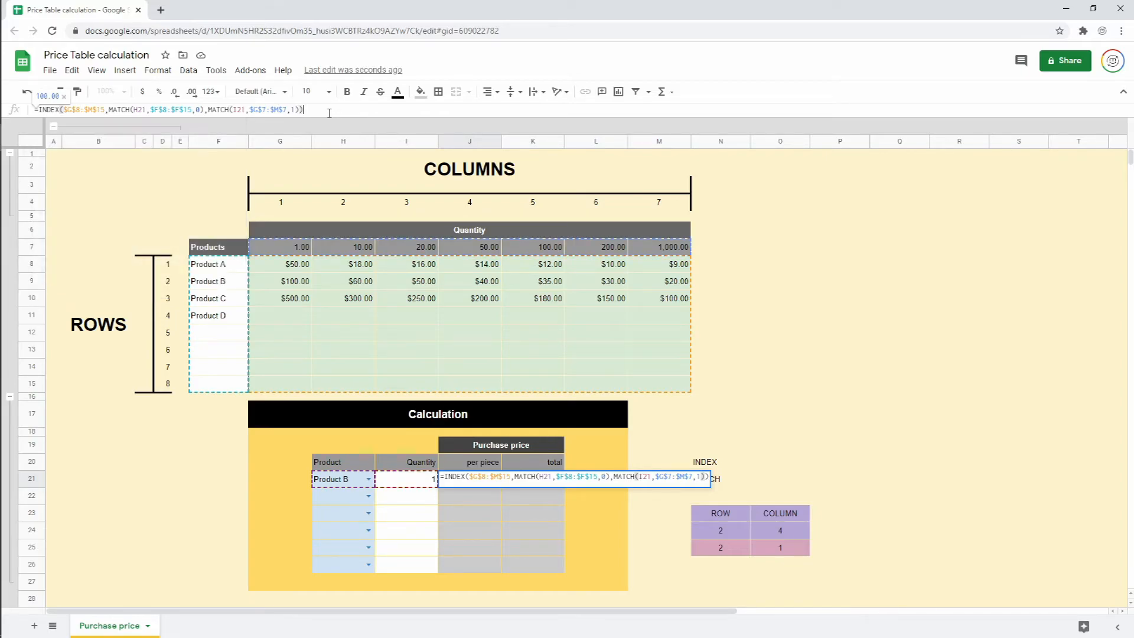
pyautogui.press('Return')
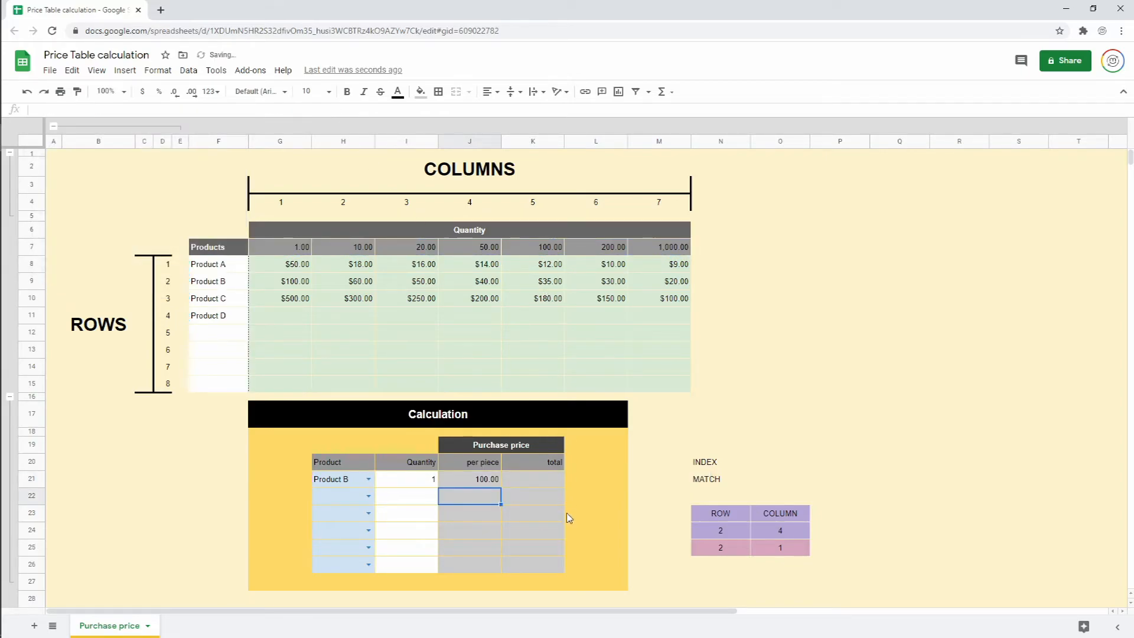
pyautogui.click(479, 480)
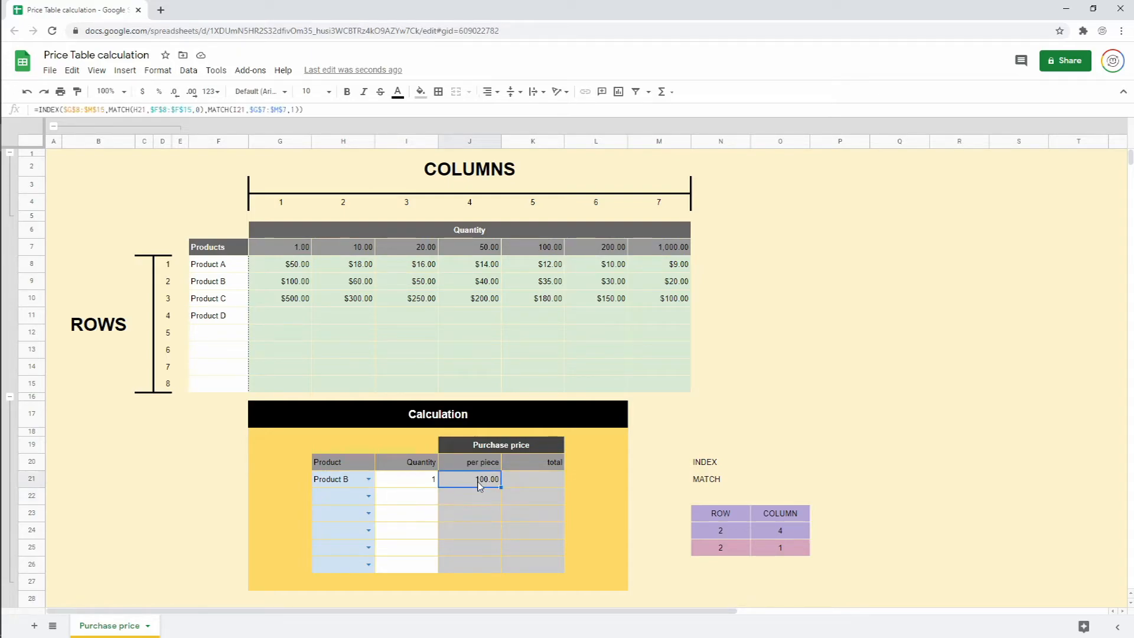
# Test the per-piece price with quantity 60 in I21 and trace Product B's row and the 50 column in the price table
pyautogui.click(778, 551)
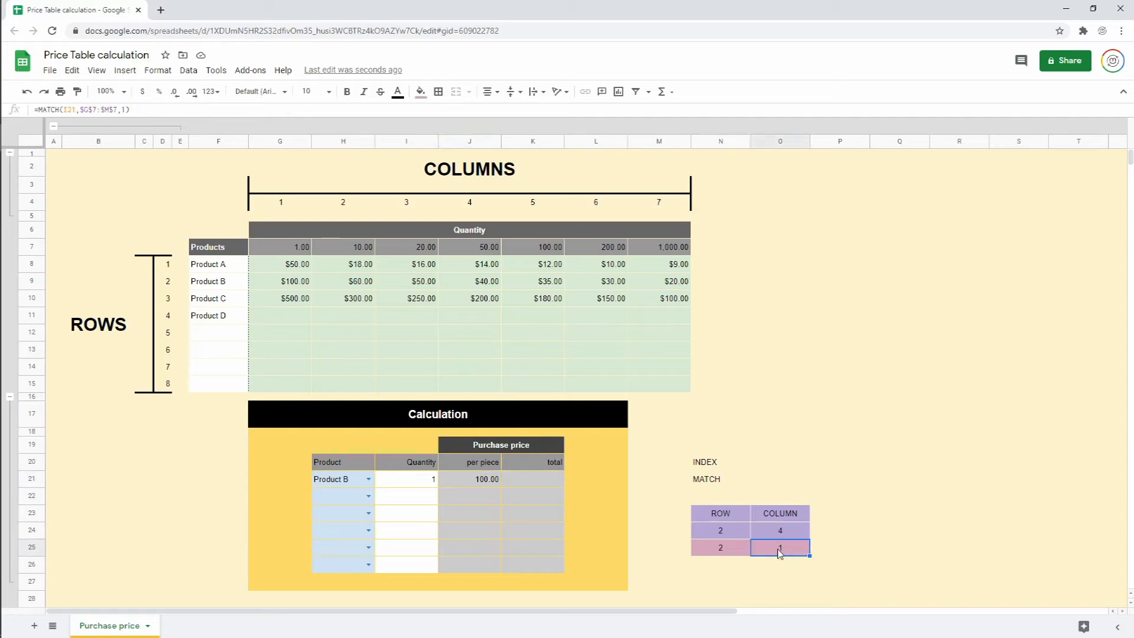
pyautogui.click(417, 480)
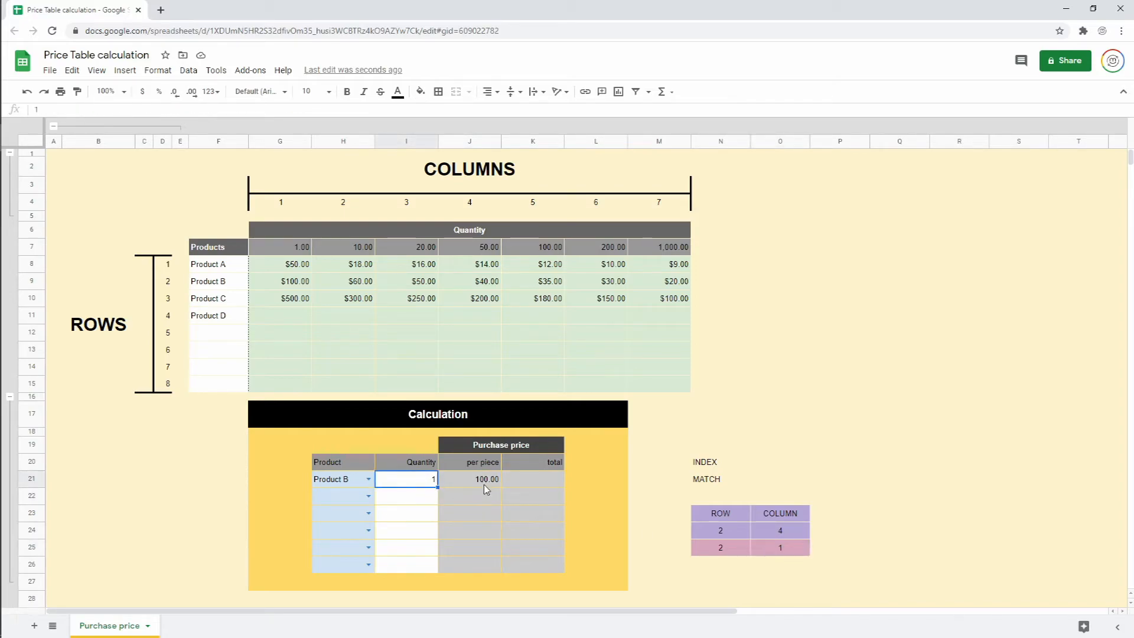
pyautogui.write('60')
pyautogui.press('Return')
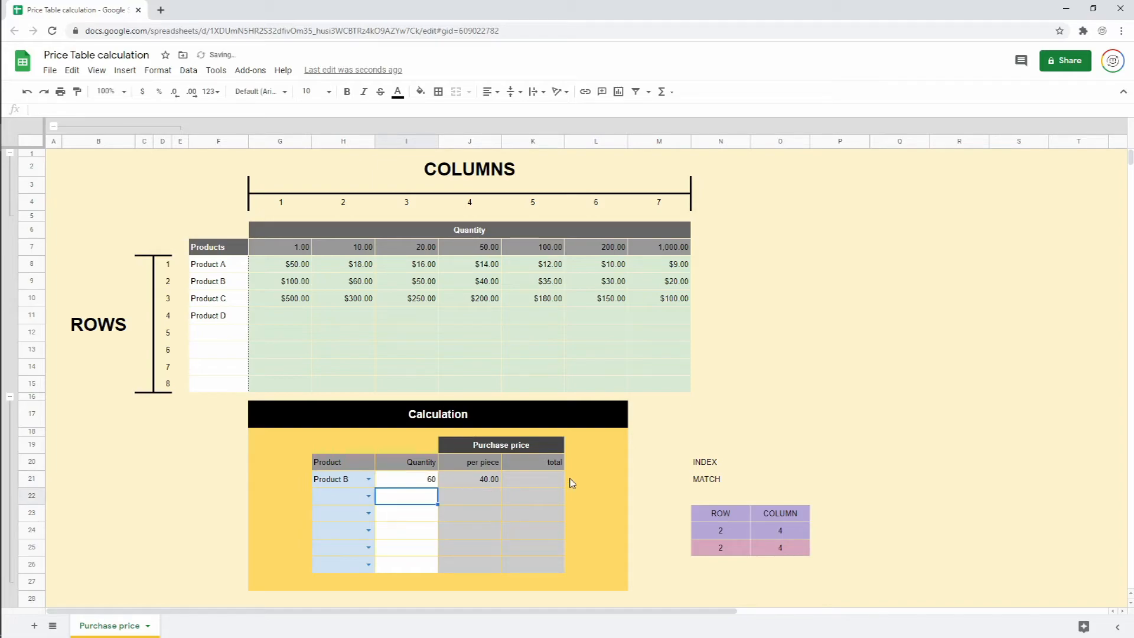
pyautogui.click(500, 480)
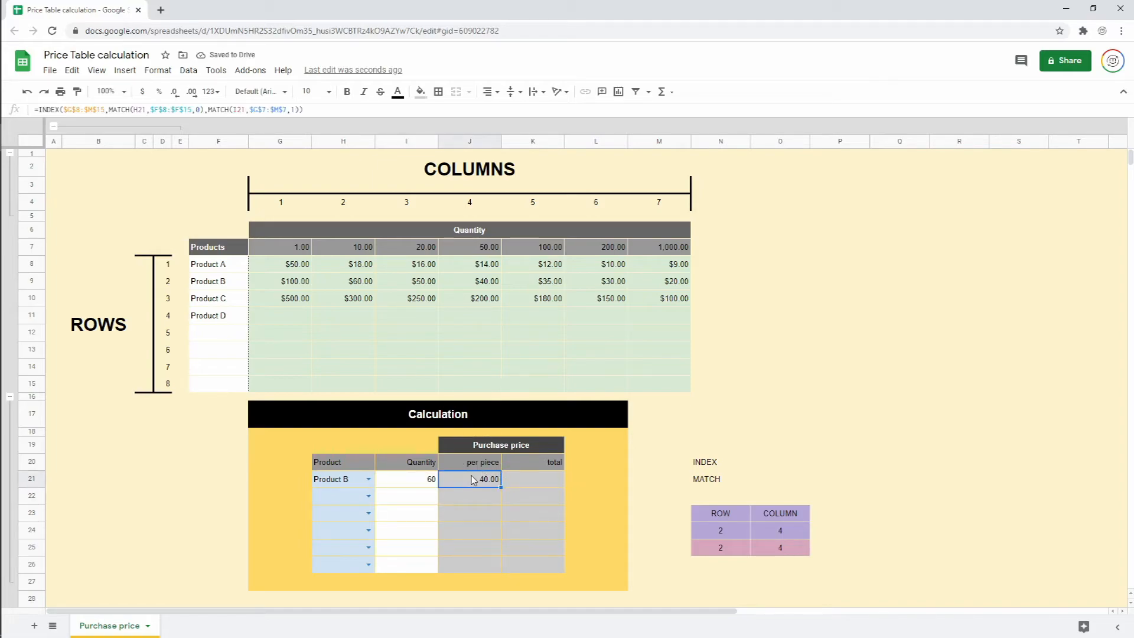
pyautogui.click(482, 284)
pyautogui.click(229, 284)
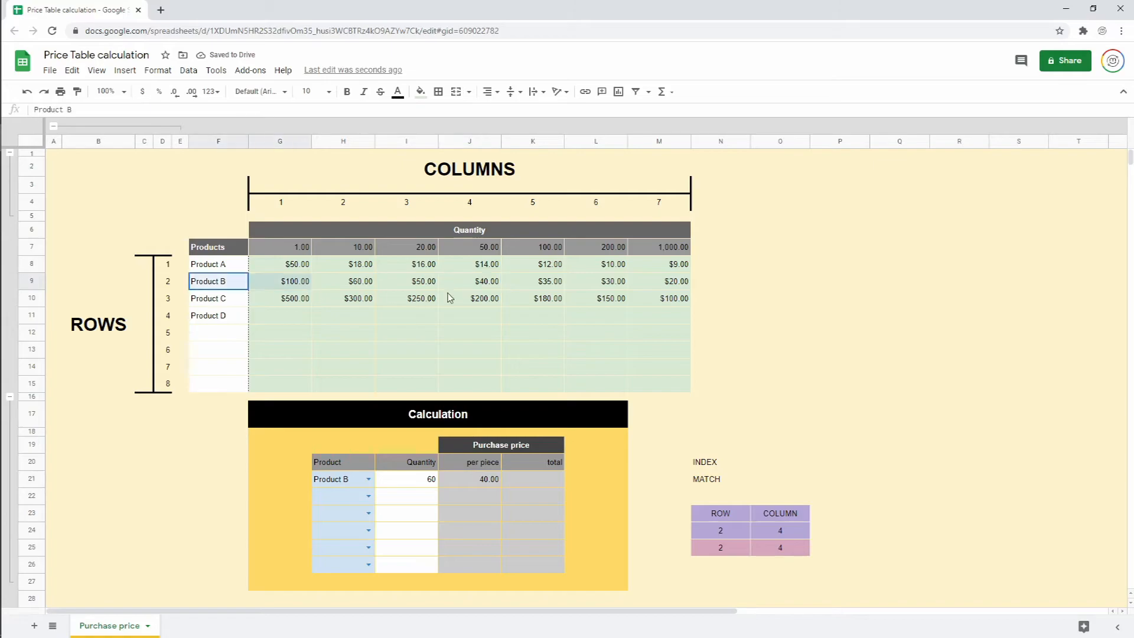
pyautogui.keyDown('shift'); pyautogui.click(482, 282); pyautogui.keyUp('shift')
pyautogui.click(482, 252)
pyautogui.keyDown('shift'); pyautogui.click(485, 282); pyautogui.keyUp('shift')
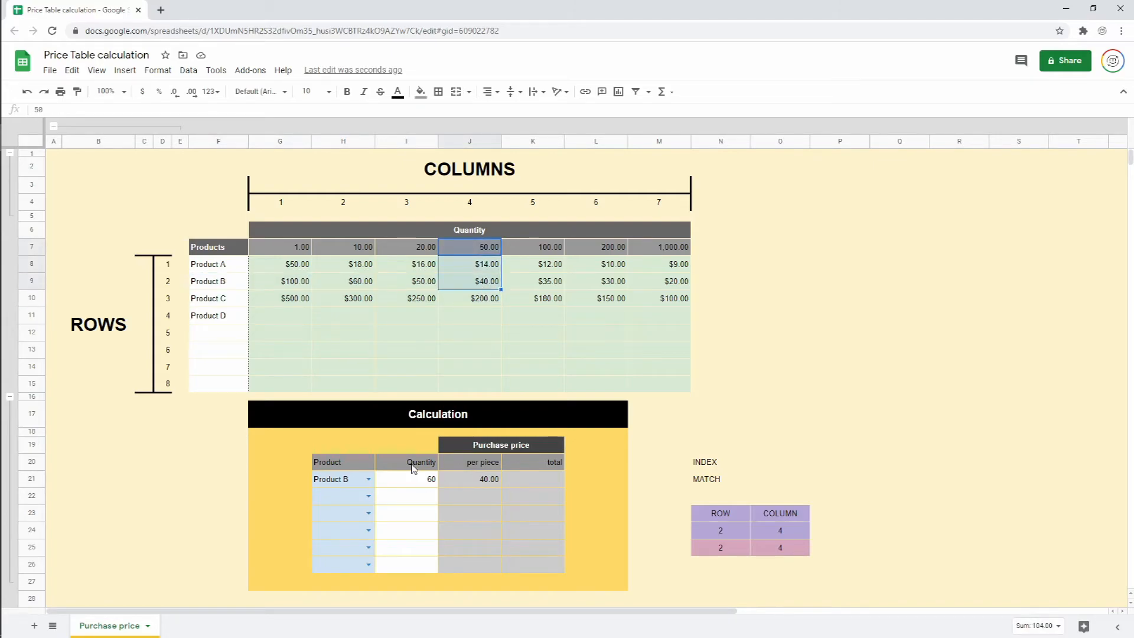
# Choose Product C in H21, set the quantity in I21 to 1200, and check the per-piece price against the table
pyautogui.click(416, 478)
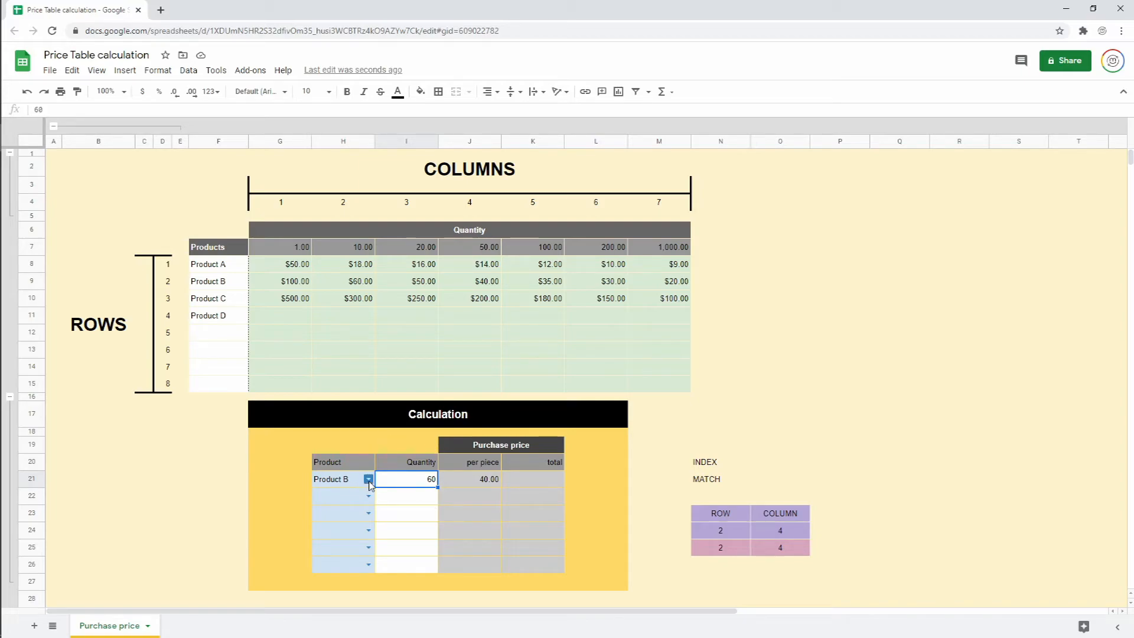
pyautogui.click(367, 480)
pyautogui.click(355, 527)
pyautogui.click(424, 482)
pyautogui.write('1200')
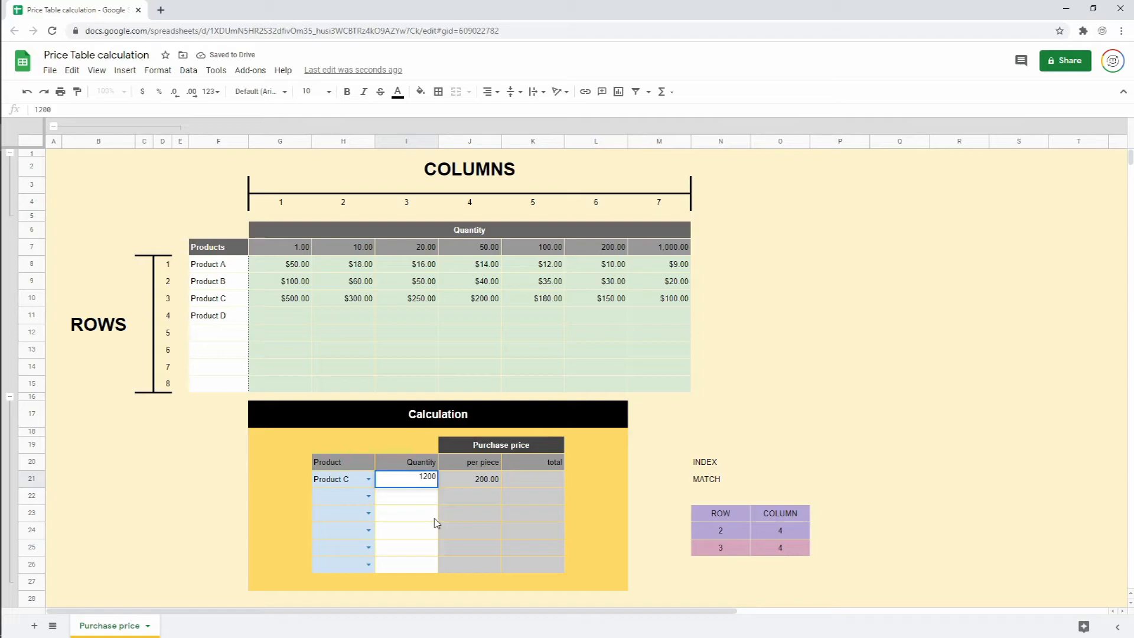
pyautogui.press('Return')
pyautogui.moveTo(234, 300); pyautogui.dragTo(676, 308)
pyautogui.click(676, 307)
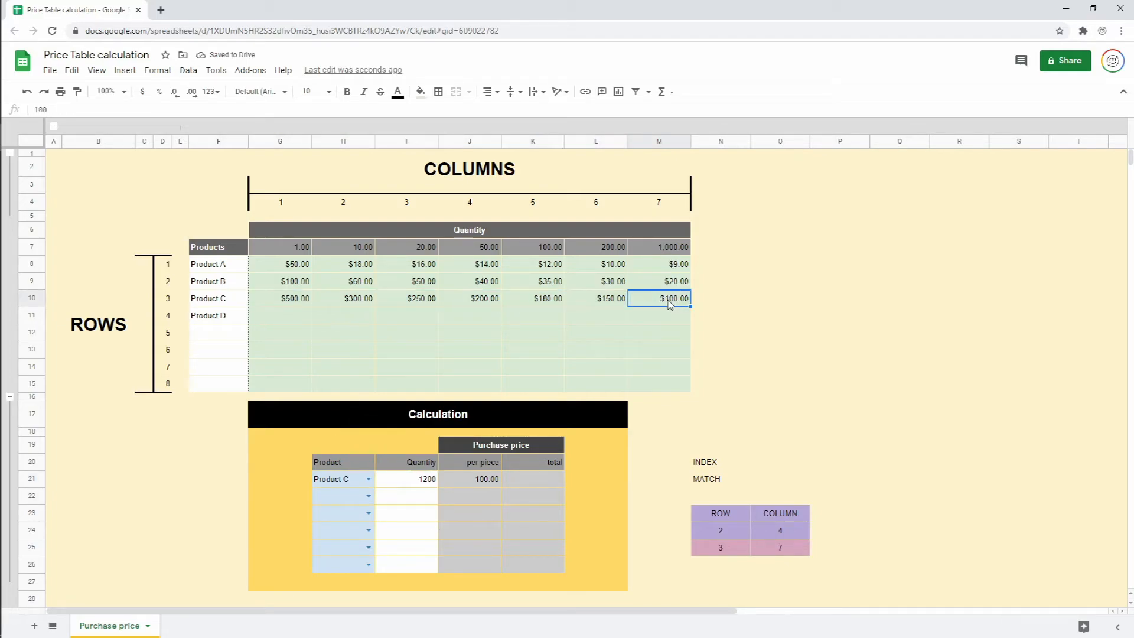
pyautogui.click(490, 479)
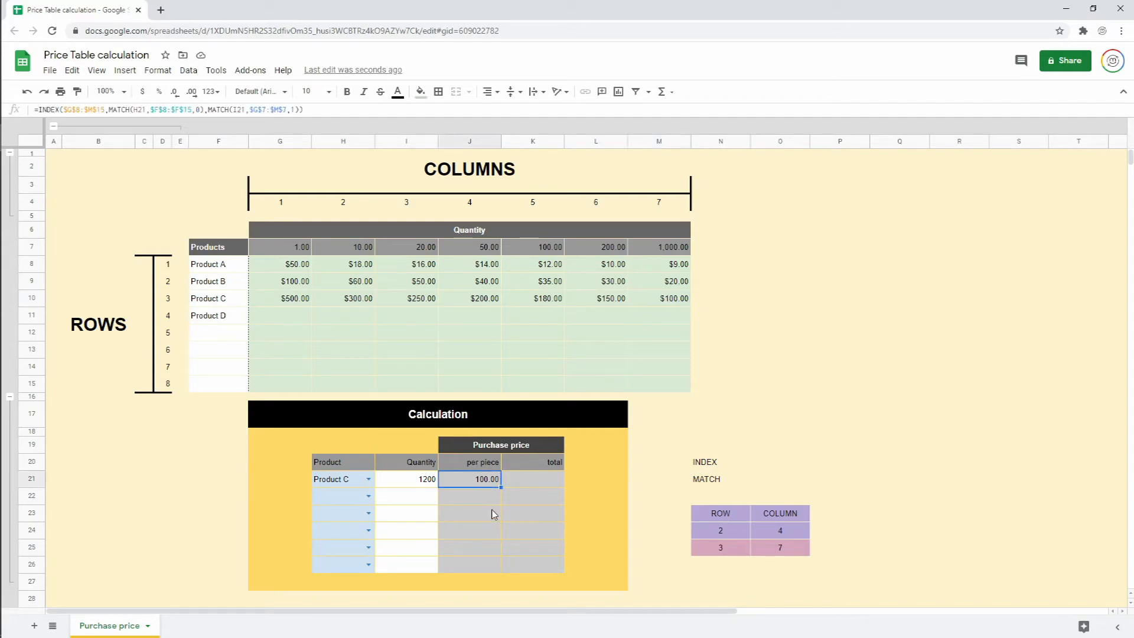
# Enter =J21*I21 in K21 as the total purchase price and check it against the row's quantity and per-piece price
pyautogui.click(532, 483)
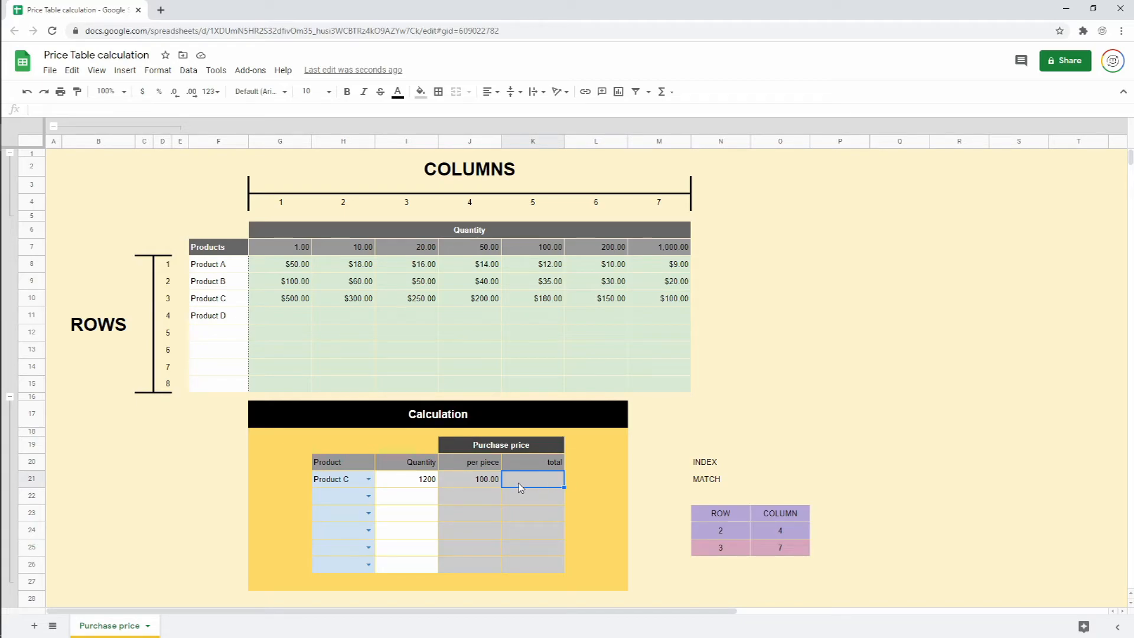
pyautogui.write('=')
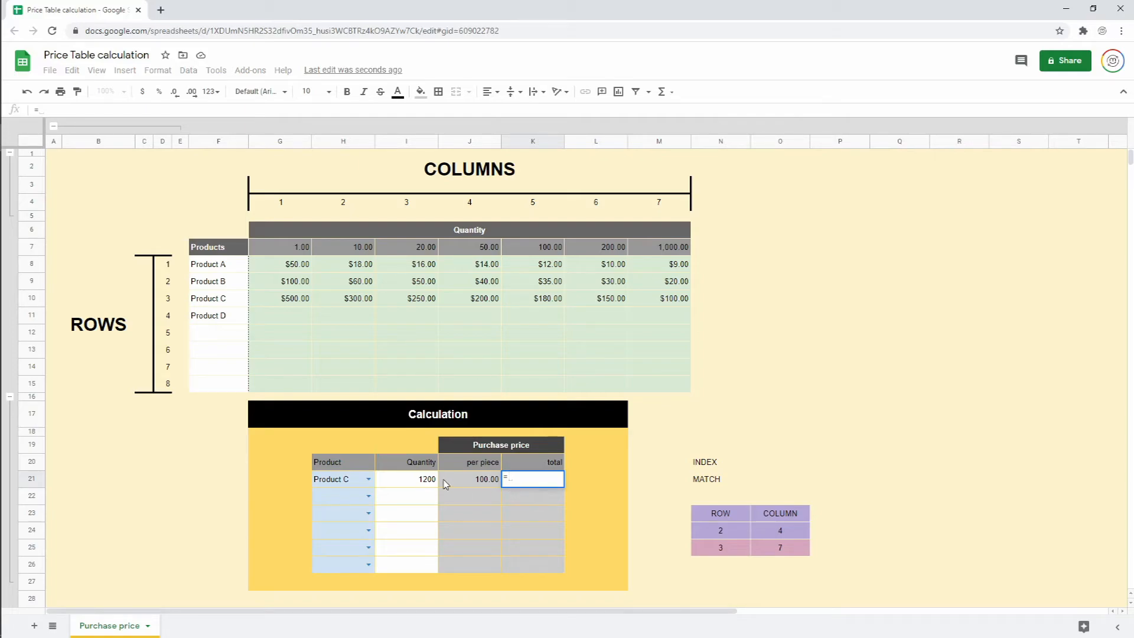
pyautogui.click(481, 483)
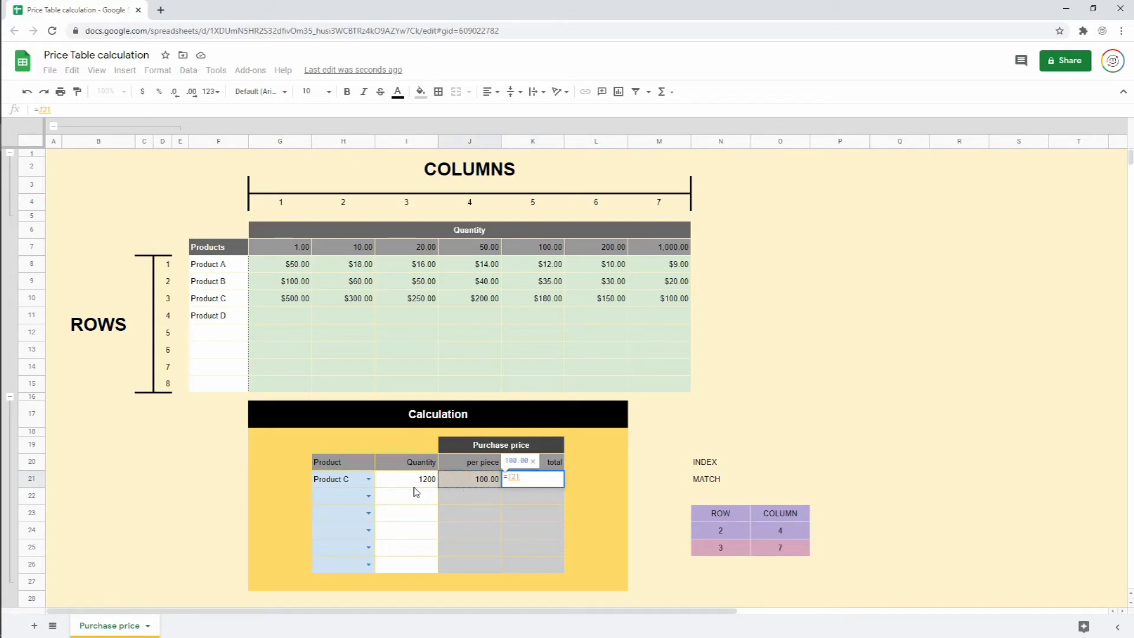
pyautogui.write('*')
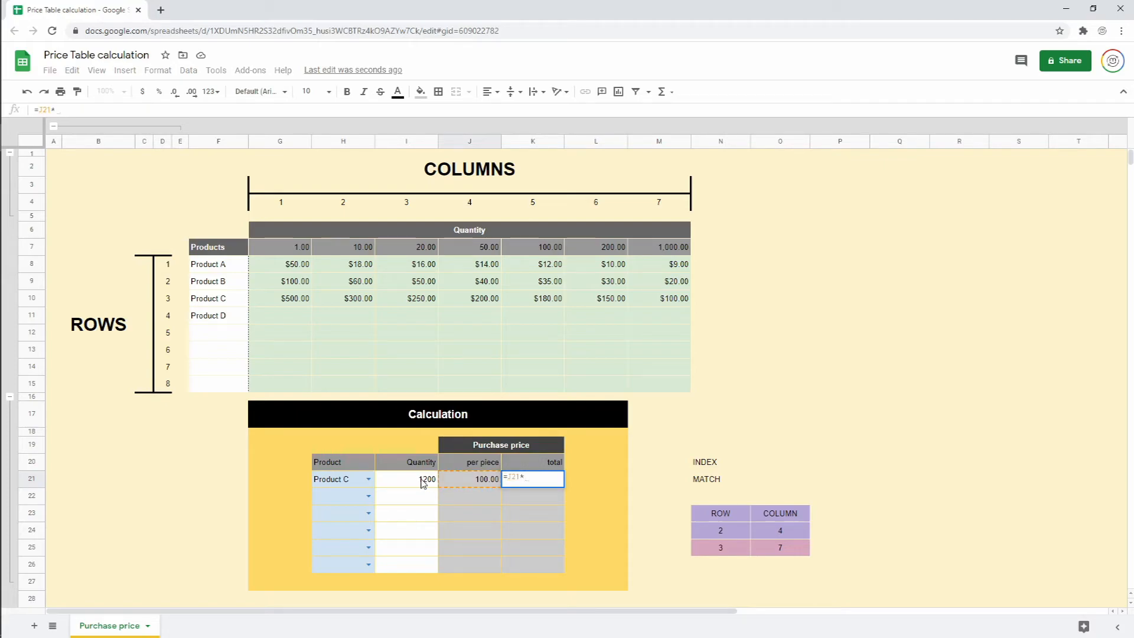
pyautogui.click(422, 484)
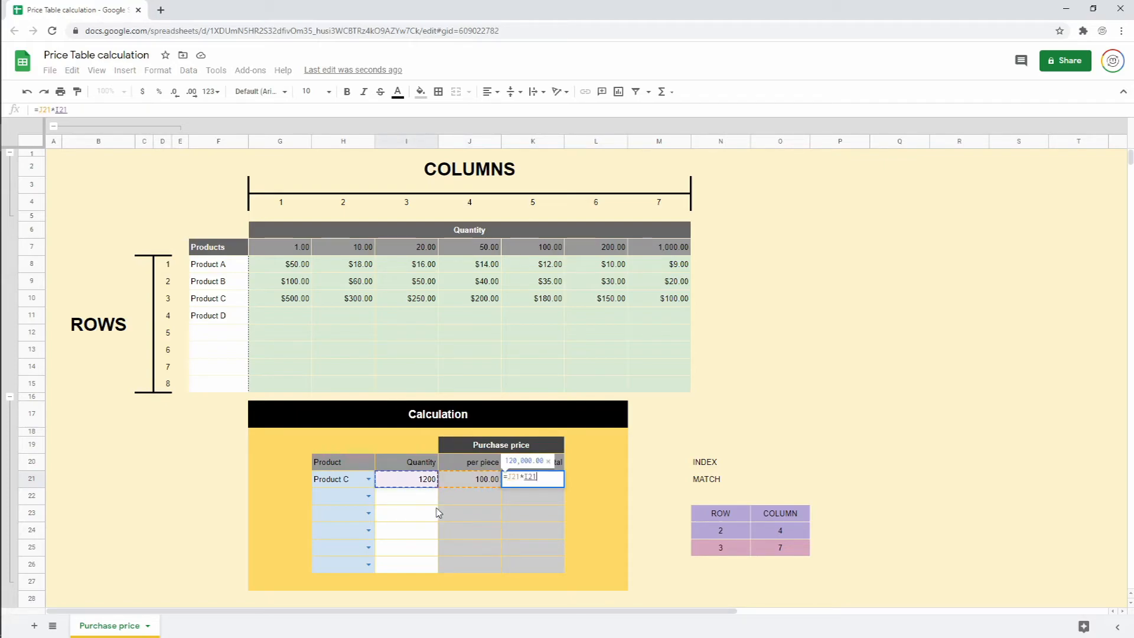
pyautogui.press('Return')
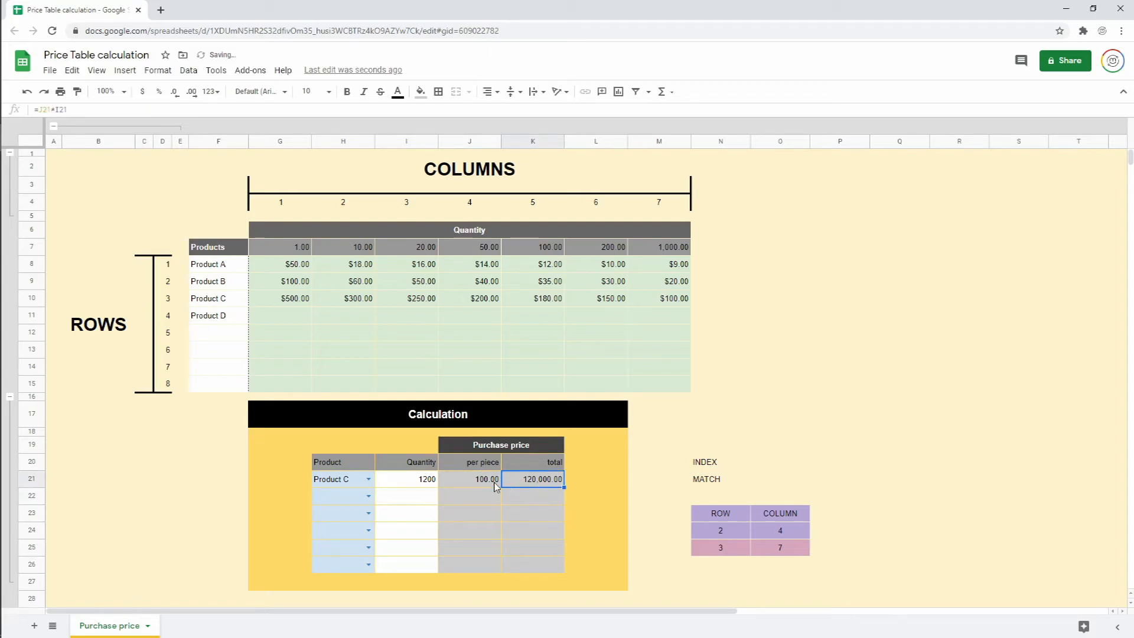
pyautogui.click(496, 485)
pyautogui.click(410, 483)
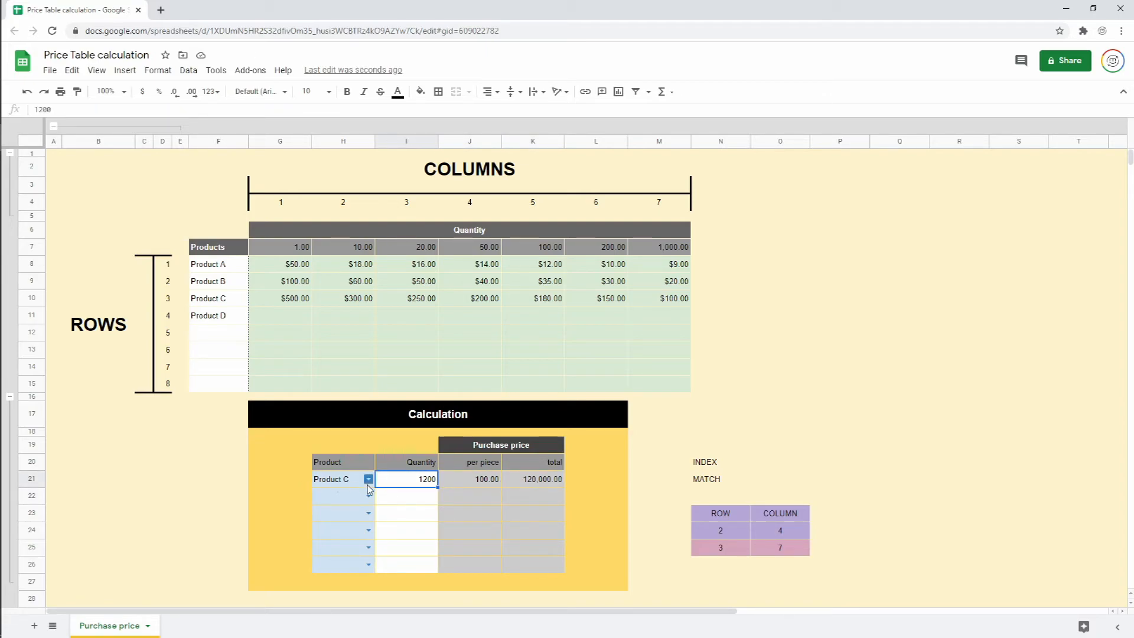
pyautogui.click(488, 484)
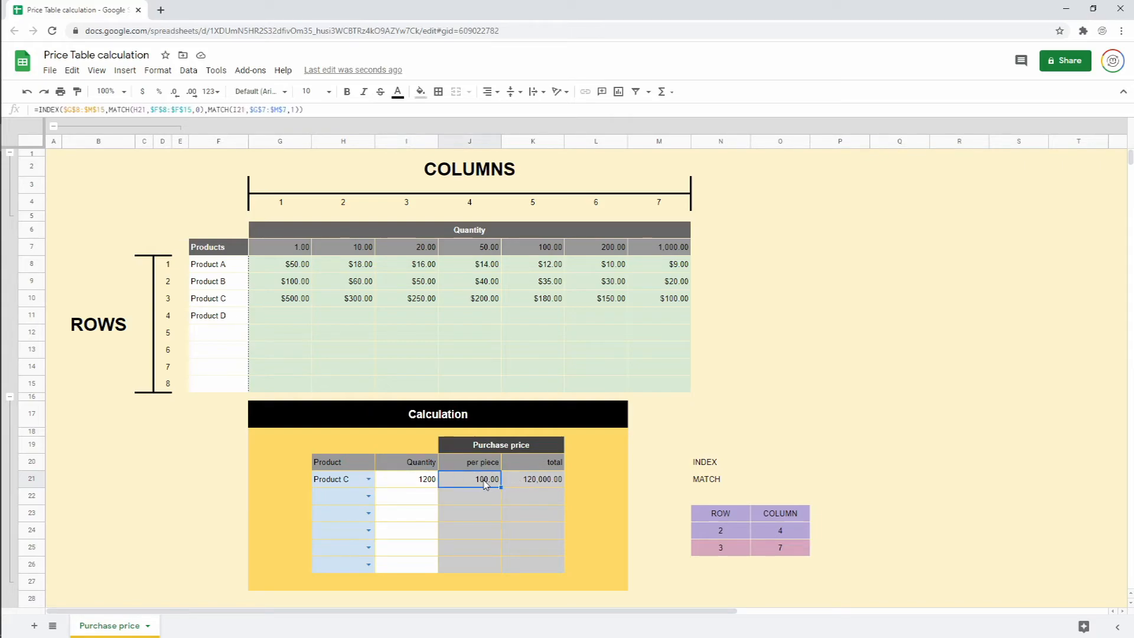
pyautogui.click(428, 484)
pyautogui.click(535, 479)
# Fill in a second calculation line with Product B in H22 and quantity 100 in I22
pyautogui.click(371, 501)
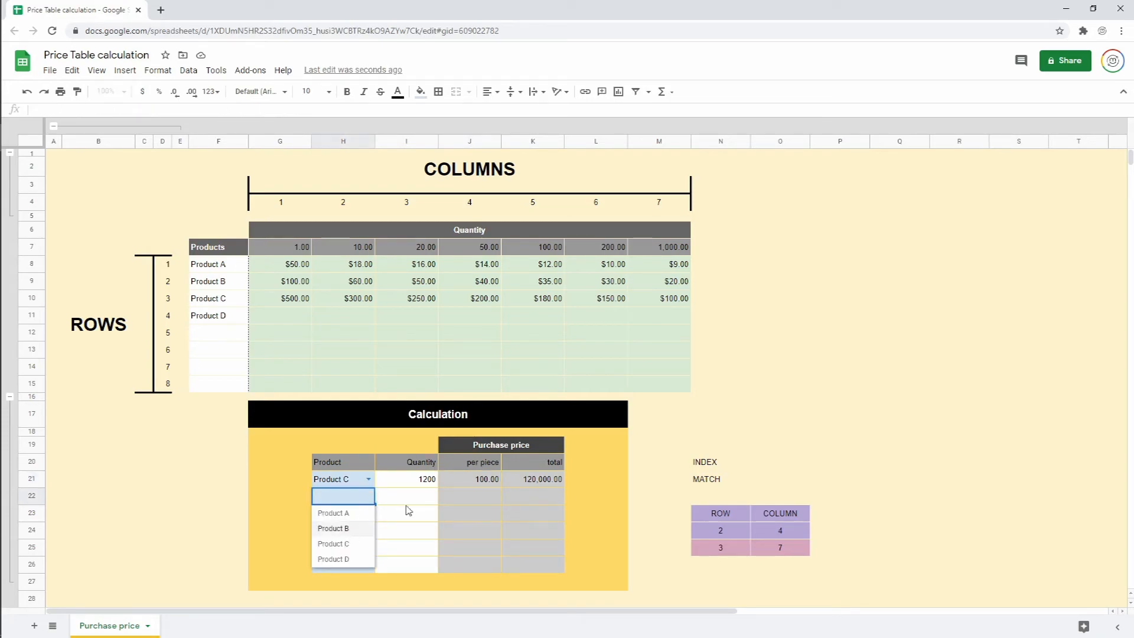
pyautogui.click(336, 532)
pyautogui.click(412, 502)
pyautogui.write('100')
pyautogui.press('Return')
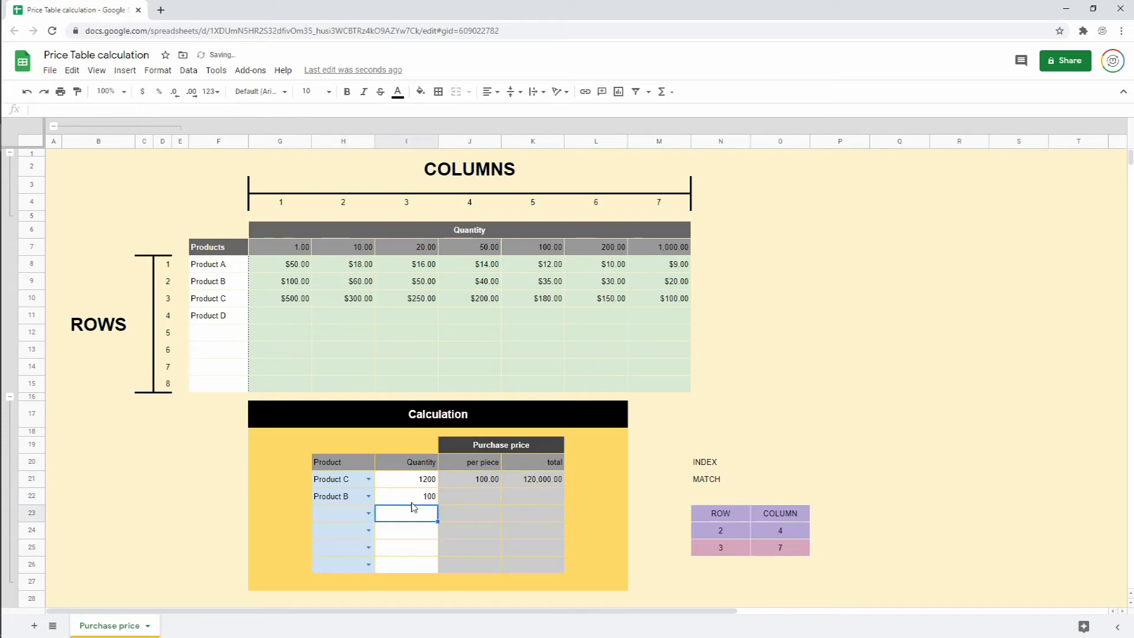
pyautogui.click(476, 501)
pyautogui.click(532, 502)
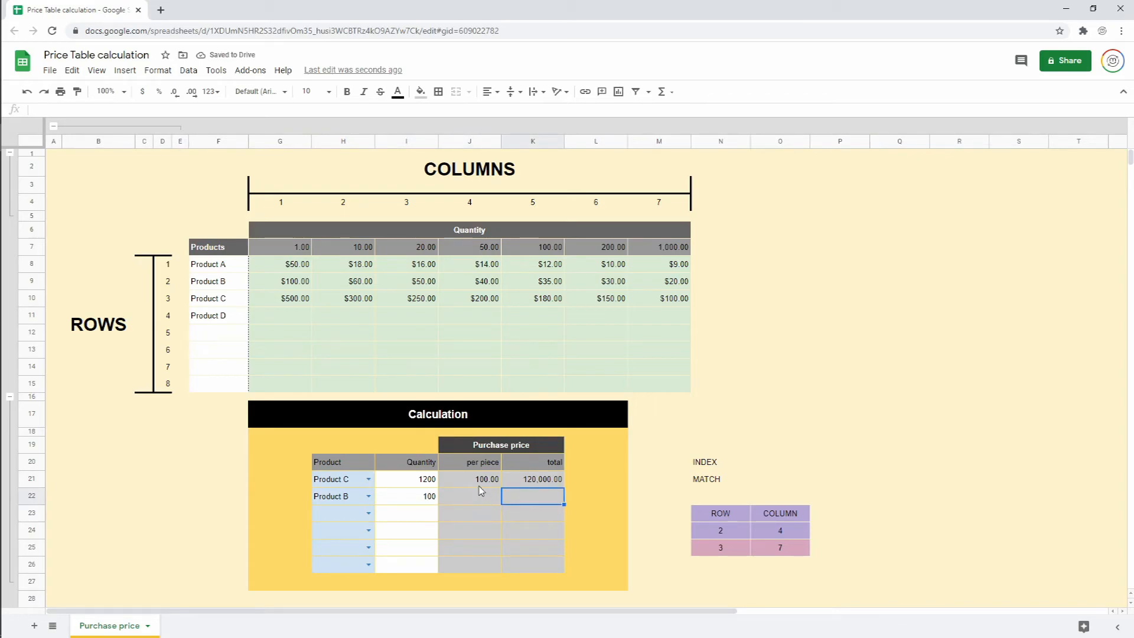
# Copy the per-piece and total formulas from J21:K21 into J22:K22
pyautogui.moveTo(480, 484); pyautogui.dragTo(529, 480)
pyautogui.hotkey('ctrl', 'c')
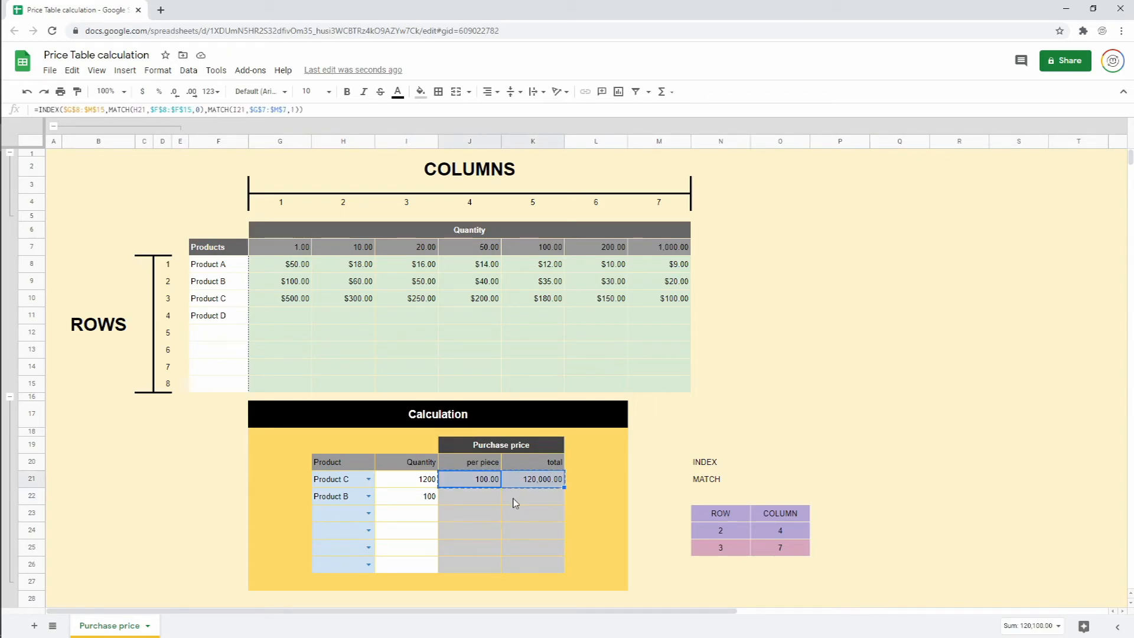
pyautogui.click(472, 494)
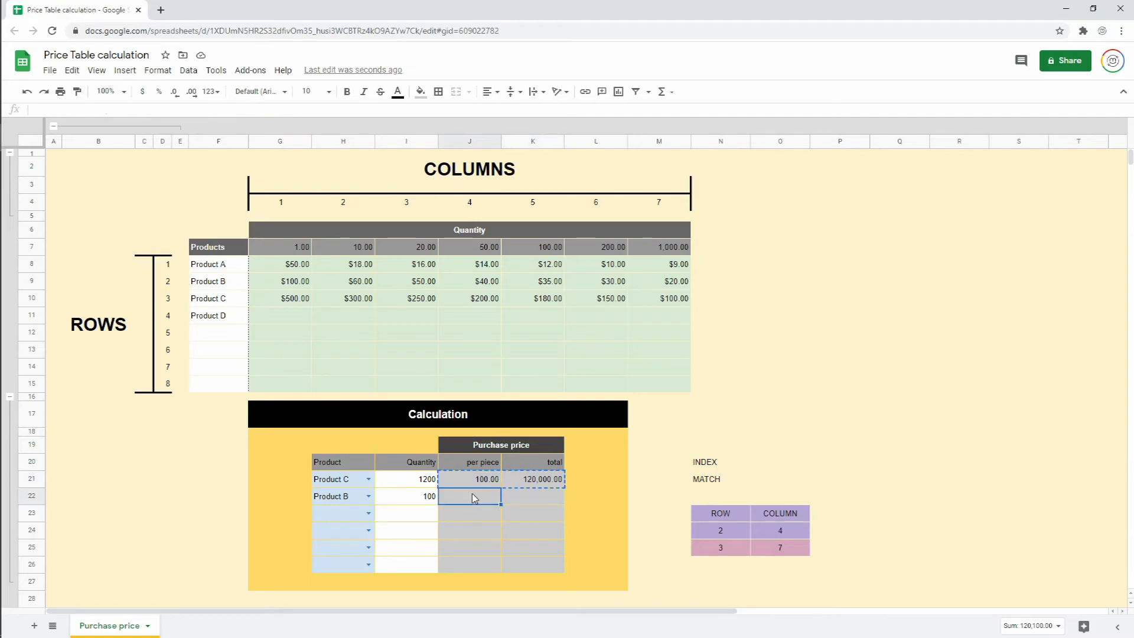
pyautogui.hotkey('ctrl', 'v')
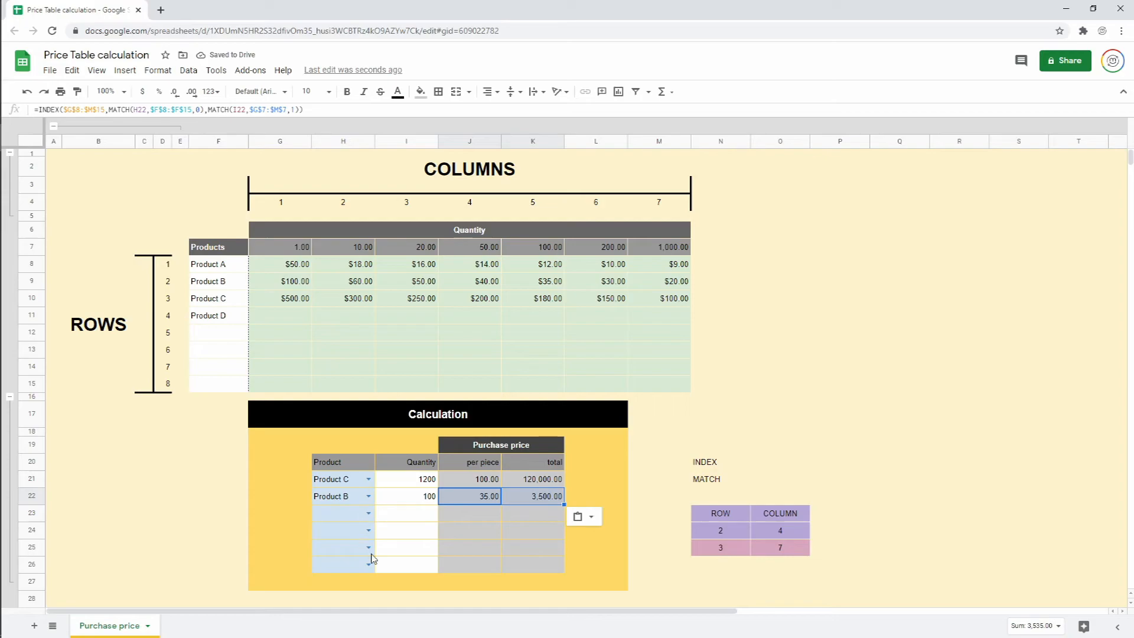
# Copy the formulas from J22:K22 down into J23:K26 and read the error details for the empty product line
pyautogui.hotkey('ctrl', 'c')
pyautogui.moveTo(488, 517); pyautogui.dragTo(478, 562)
pyautogui.hotkey('ctrl', 'v')
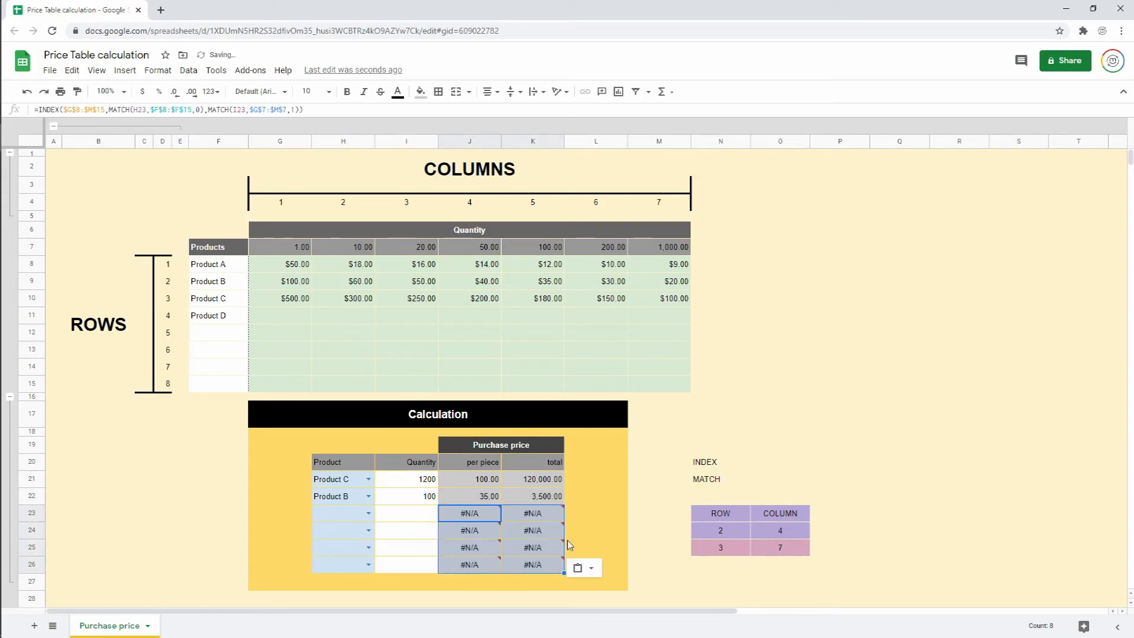
pyautogui.moveTo(528, 515)
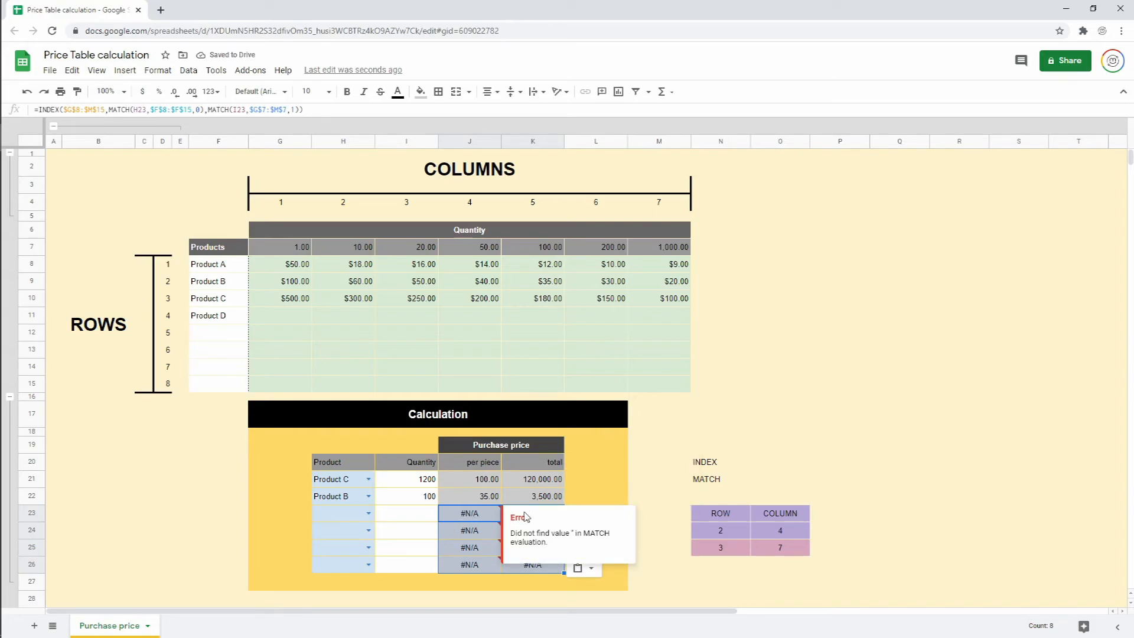
# Clear the copied formulas from J22:K26 and the product and quantity from H22:I22
pyautogui.click(470, 512)
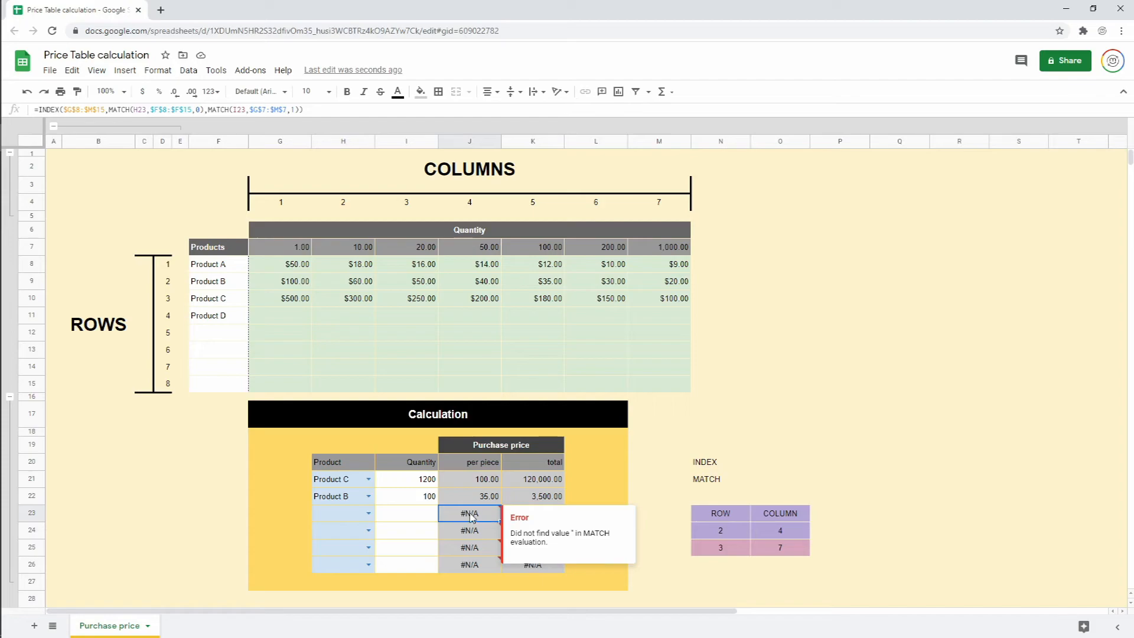
pyautogui.keyDown('shift'); pyautogui.click(537, 562); pyautogui.keyUp('shift')
pyautogui.press('Delete')
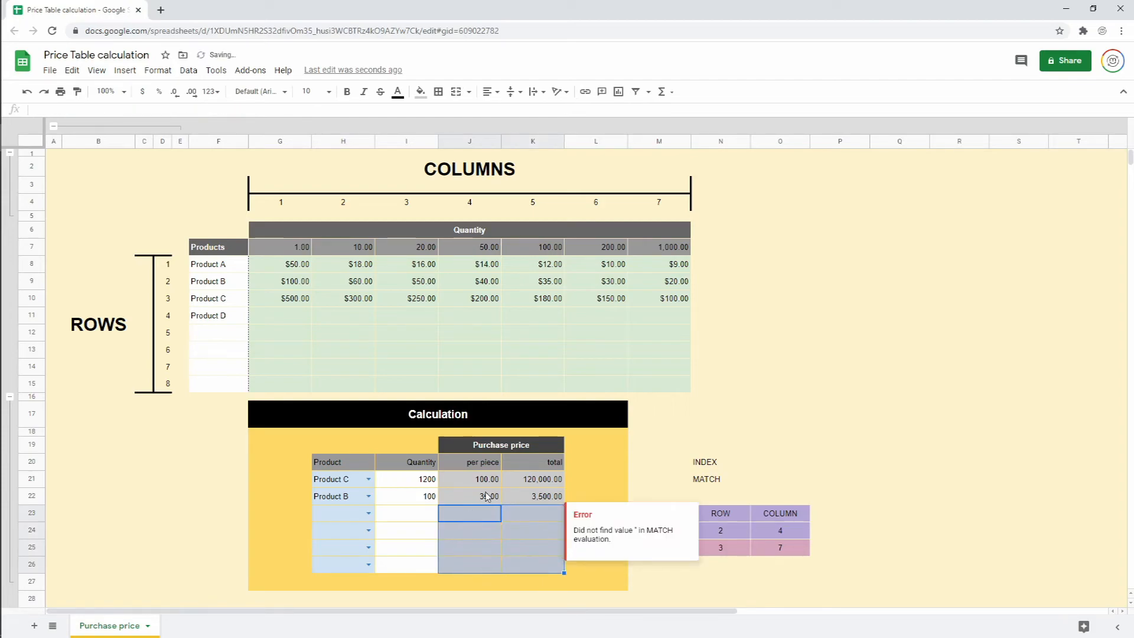
pyautogui.moveTo(481, 497); pyautogui.dragTo(553, 499)
pyautogui.press('Delete')
pyautogui.moveTo(355, 498); pyautogui.dragTo(422, 501)
pyautogui.press('Delete')
pyautogui.click(478, 481)
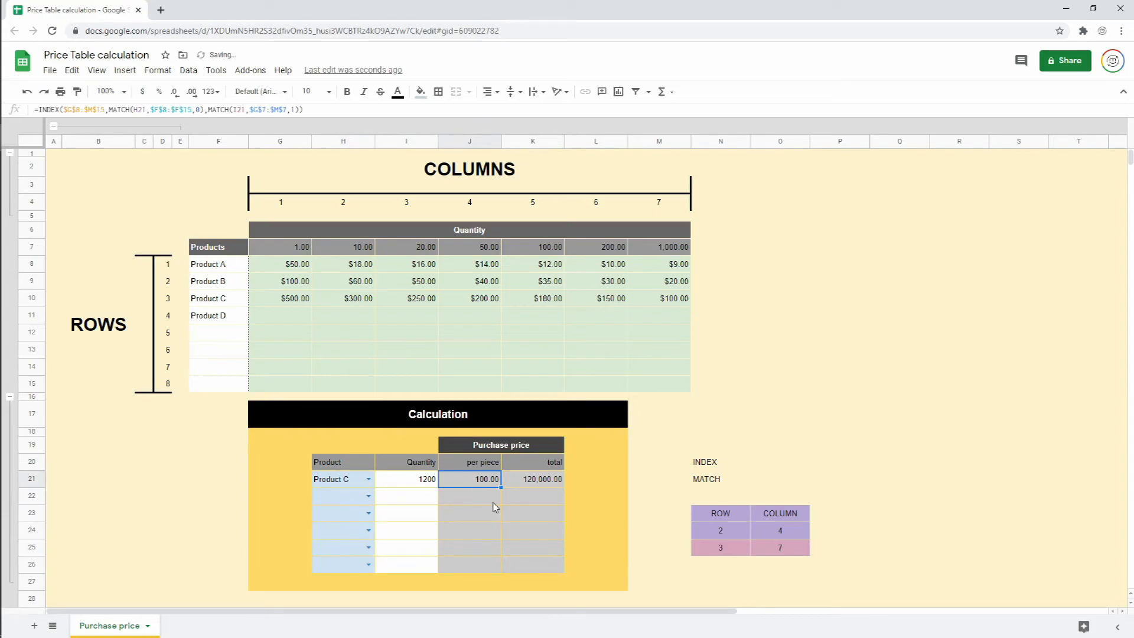
pyautogui.click(427, 480)
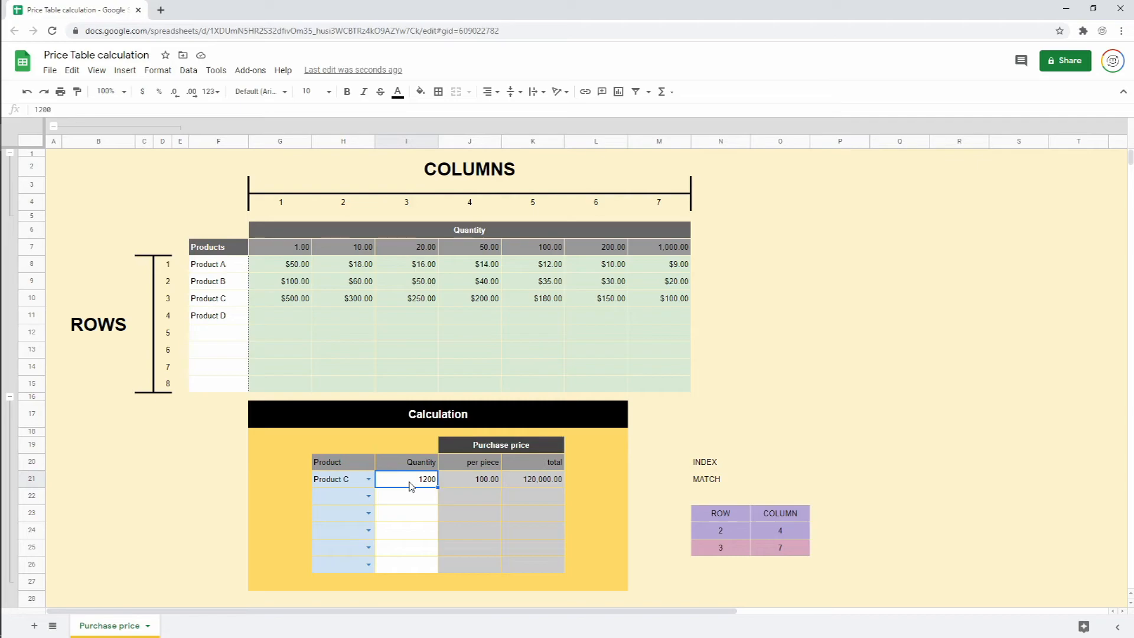
pyautogui.click(462, 480)
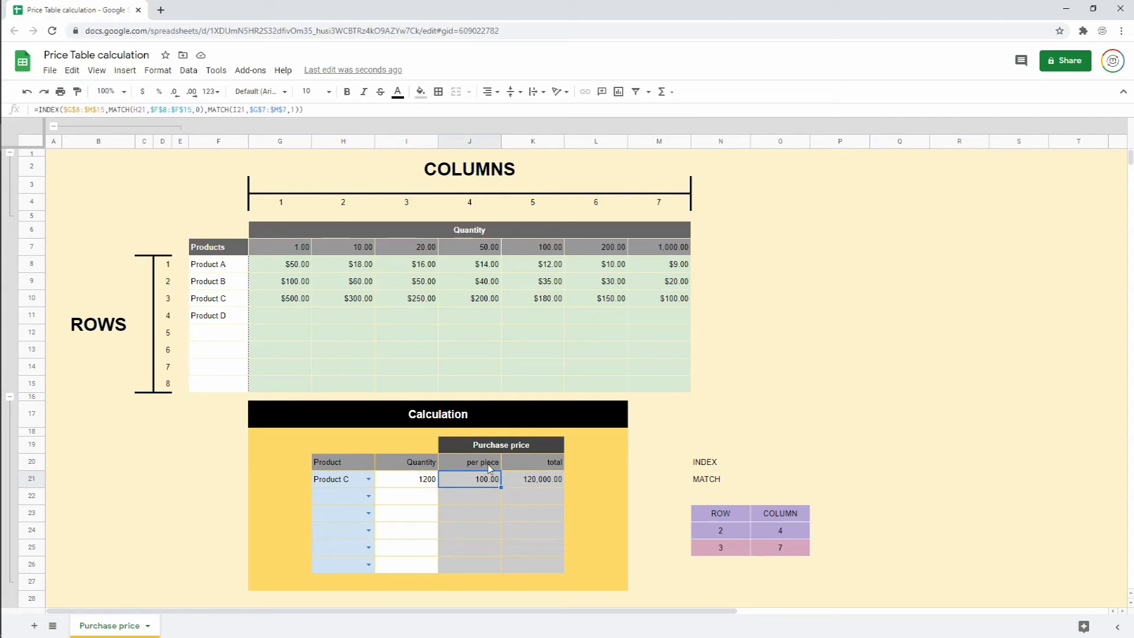
pyautogui.click(525, 477)
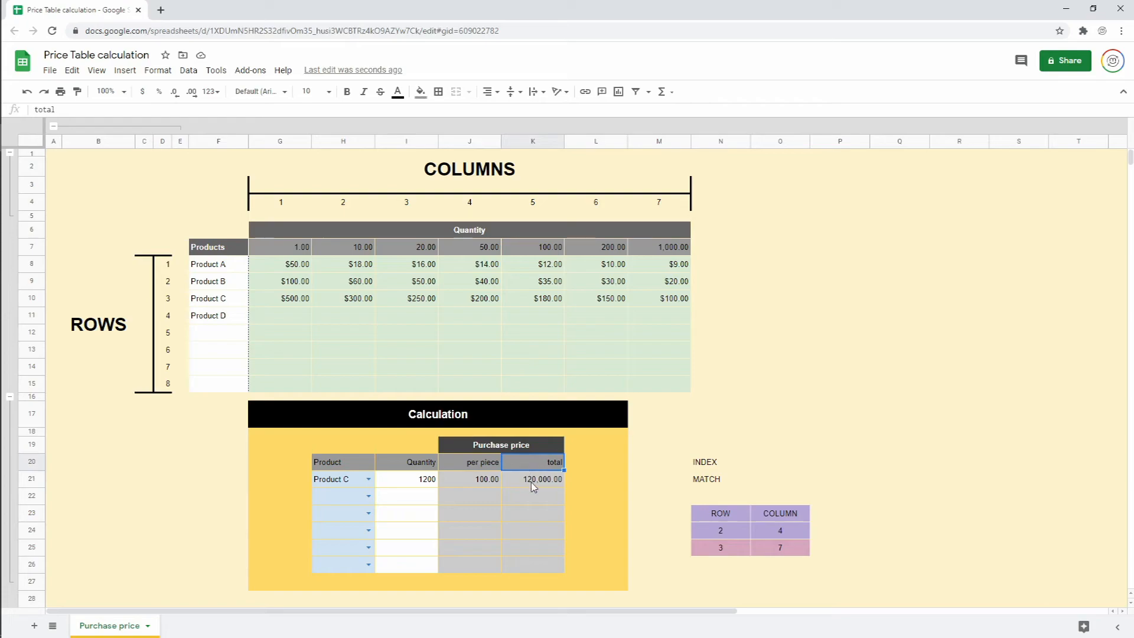
# Wrap J21's INDEX formula in an IF that returns "" when I21="" and otherwise returns the INDEX result
pyautogui.click(476, 487)
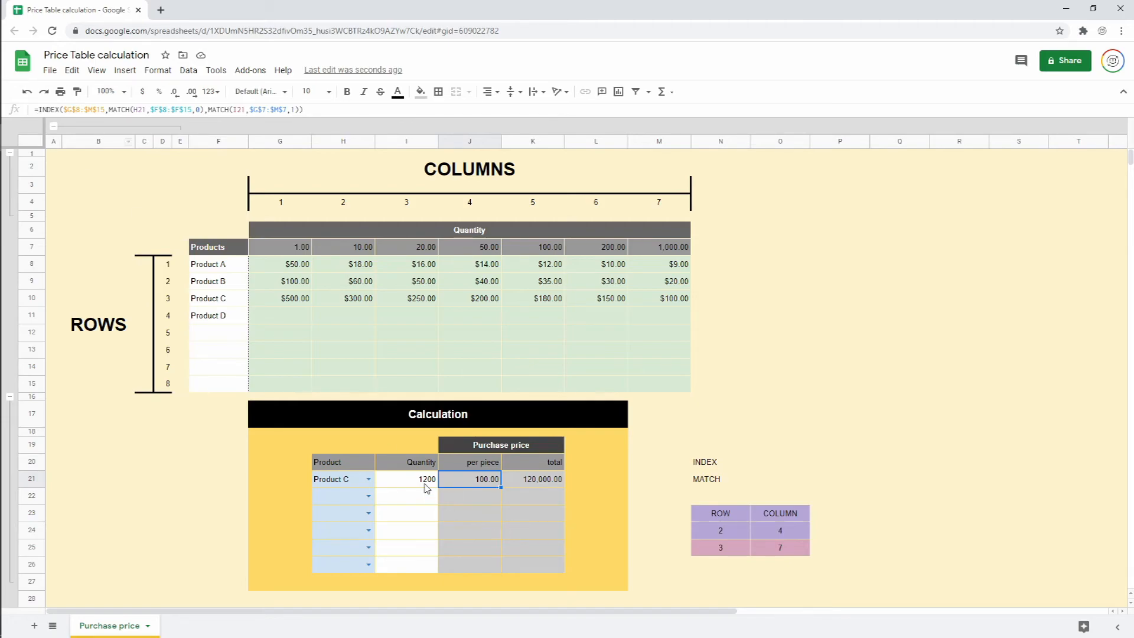
pyautogui.click(39, 109)
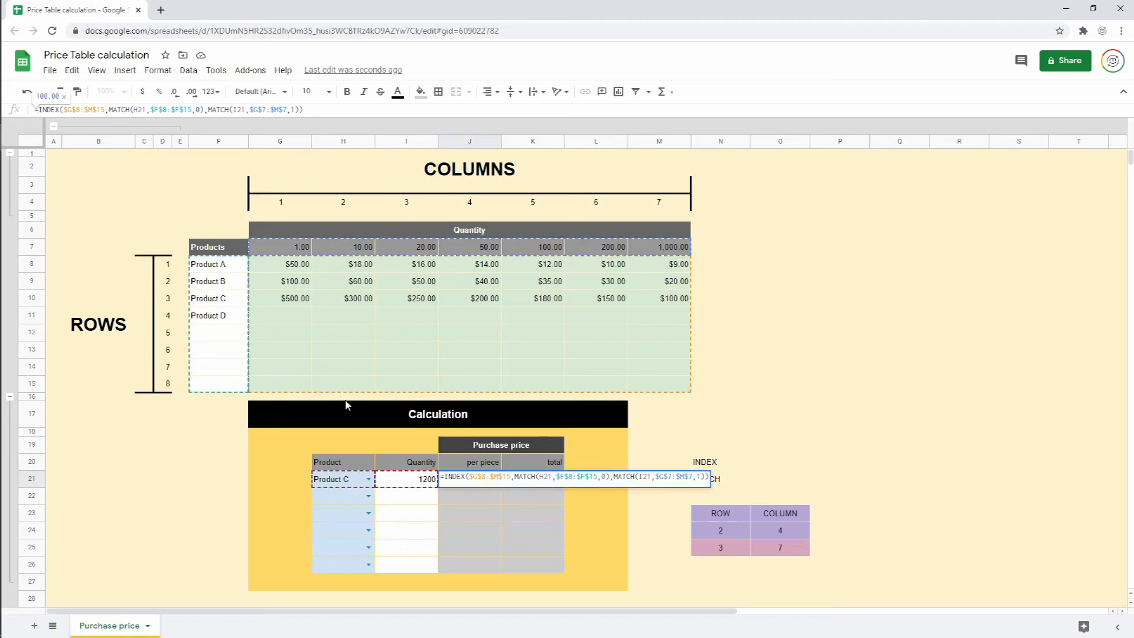
pyautogui.write('IF(')
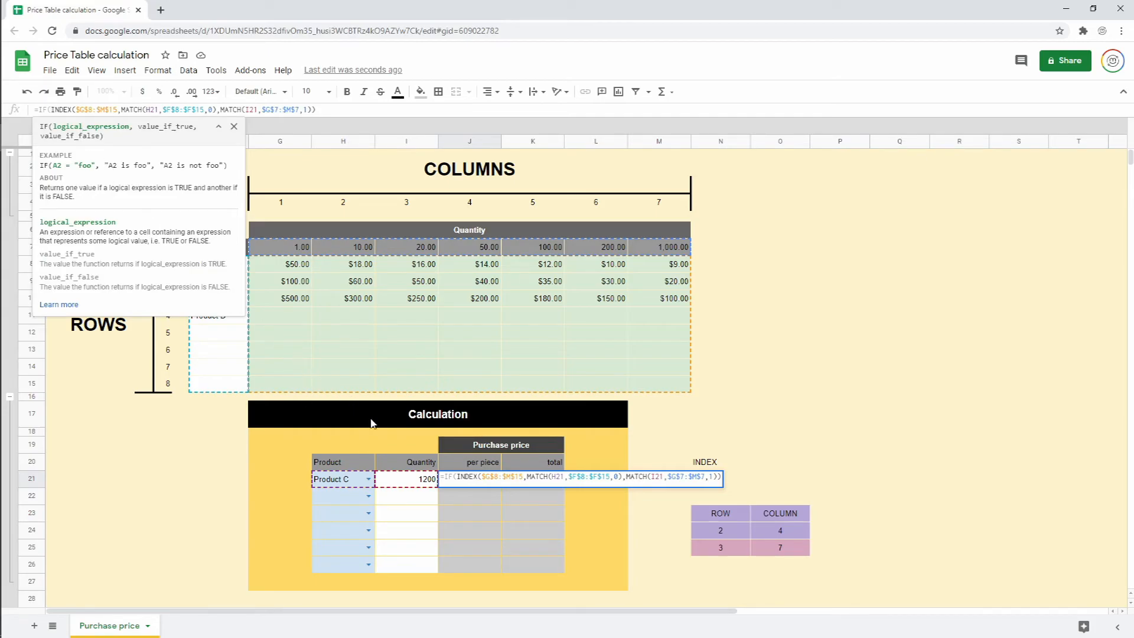
pyautogui.click(422, 484)
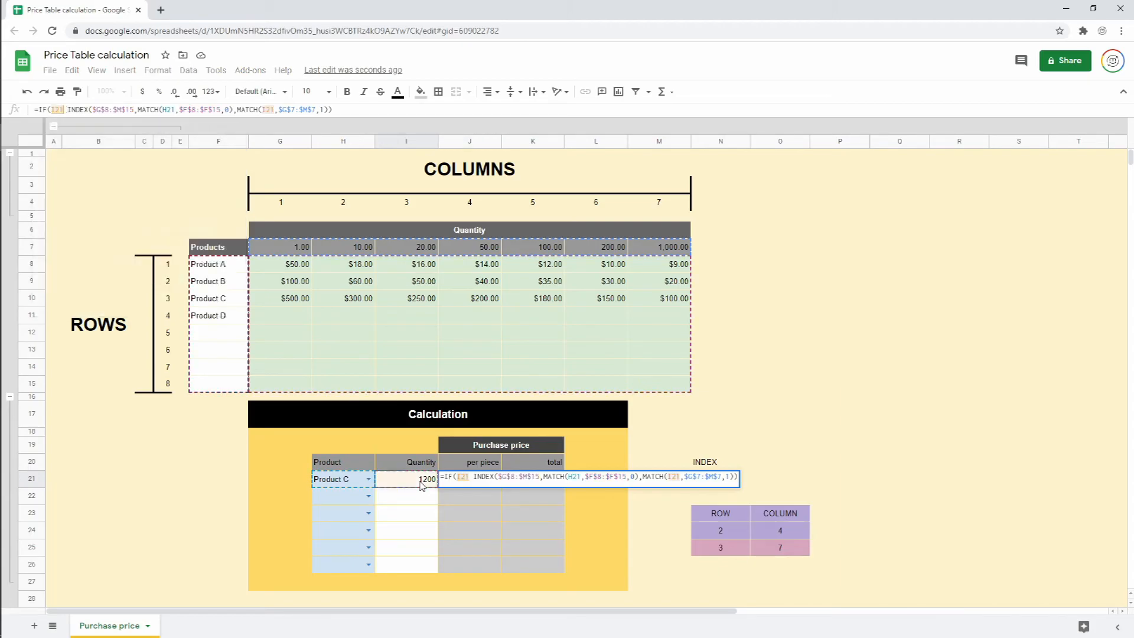
pyautogui.write('=""')
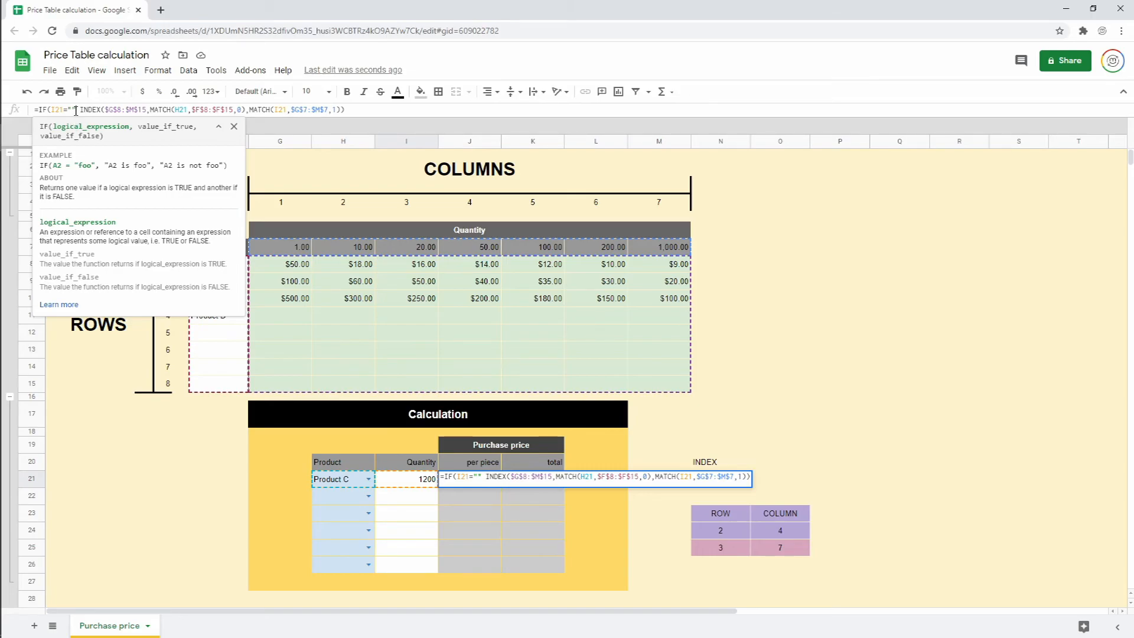
pyautogui.write(',')
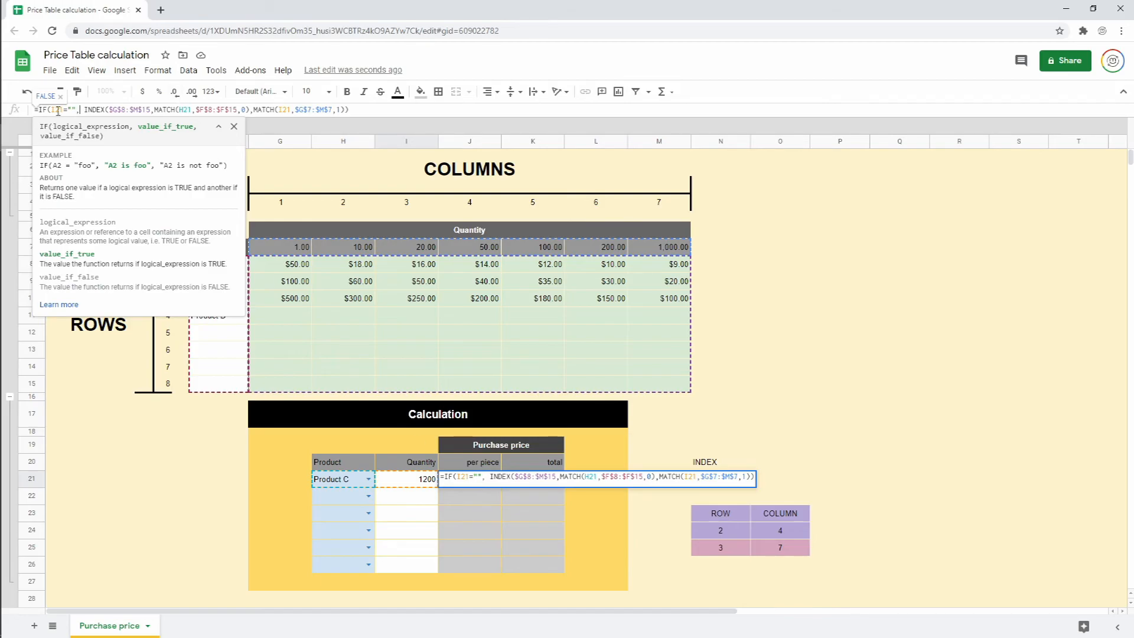
pyautogui.click(82, 110)
pyautogui.write('""')
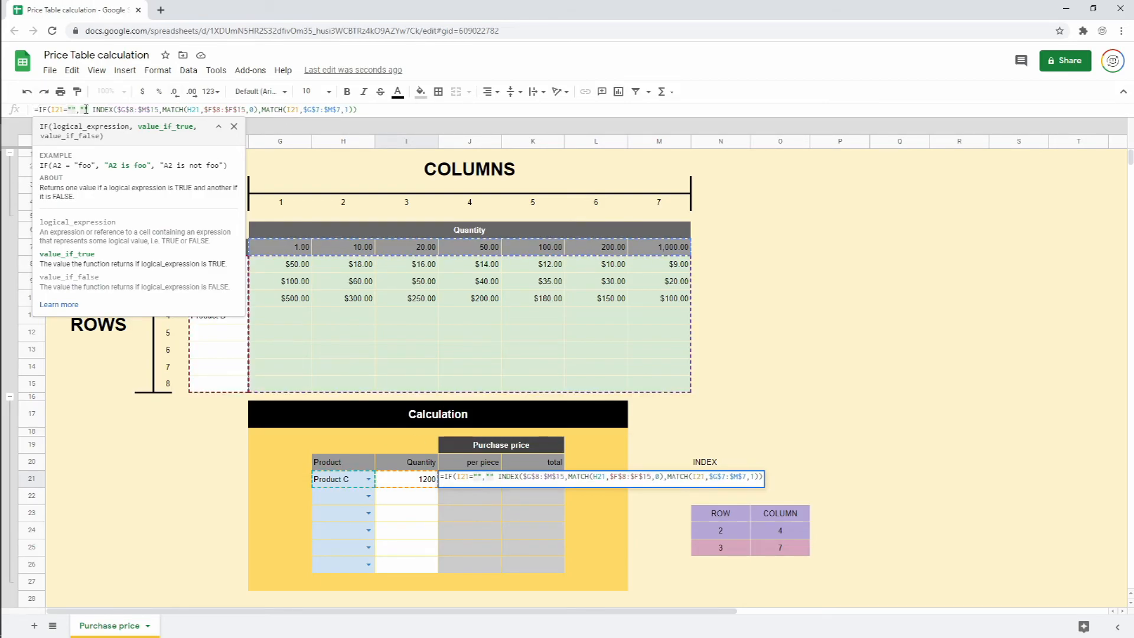
pyautogui.write(',')
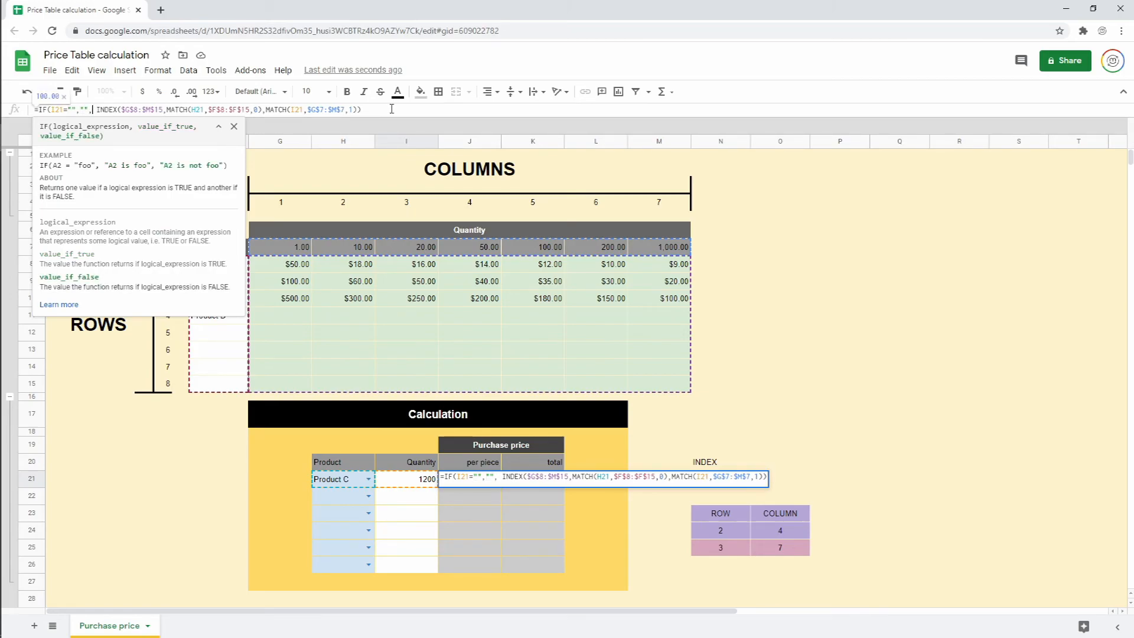
pyautogui.click(391, 109)
pyautogui.write(')')
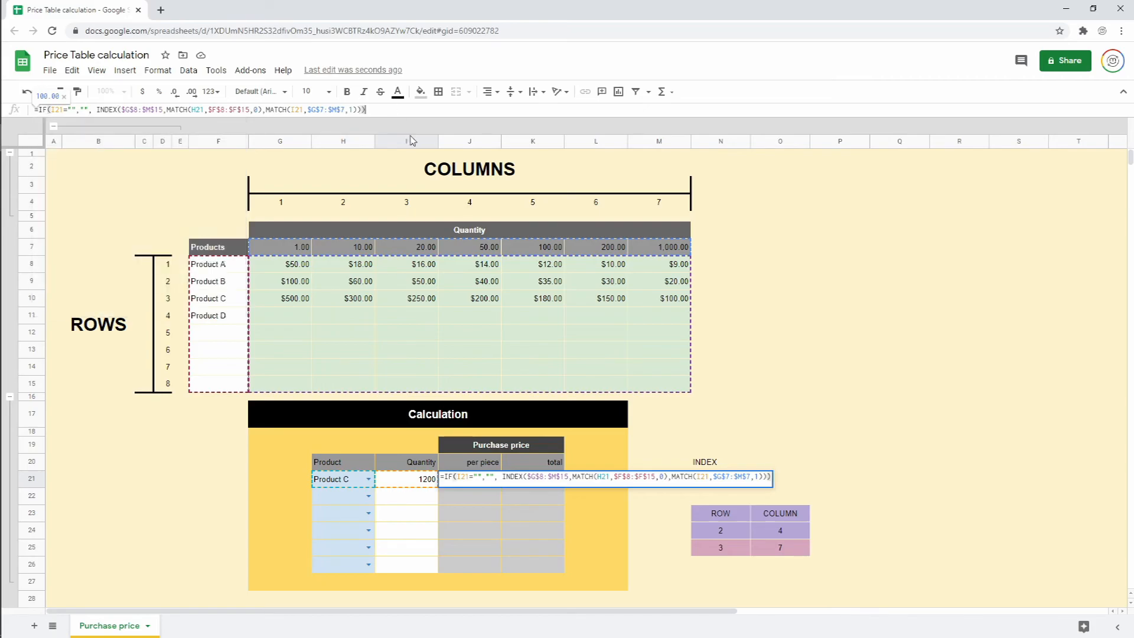
pyautogui.press('Return')
# Reuse the IF(I21="","", condition from J21 in K21 so its formula reads =IF(I21="","",J21*I21)
pyautogui.click(479, 483)
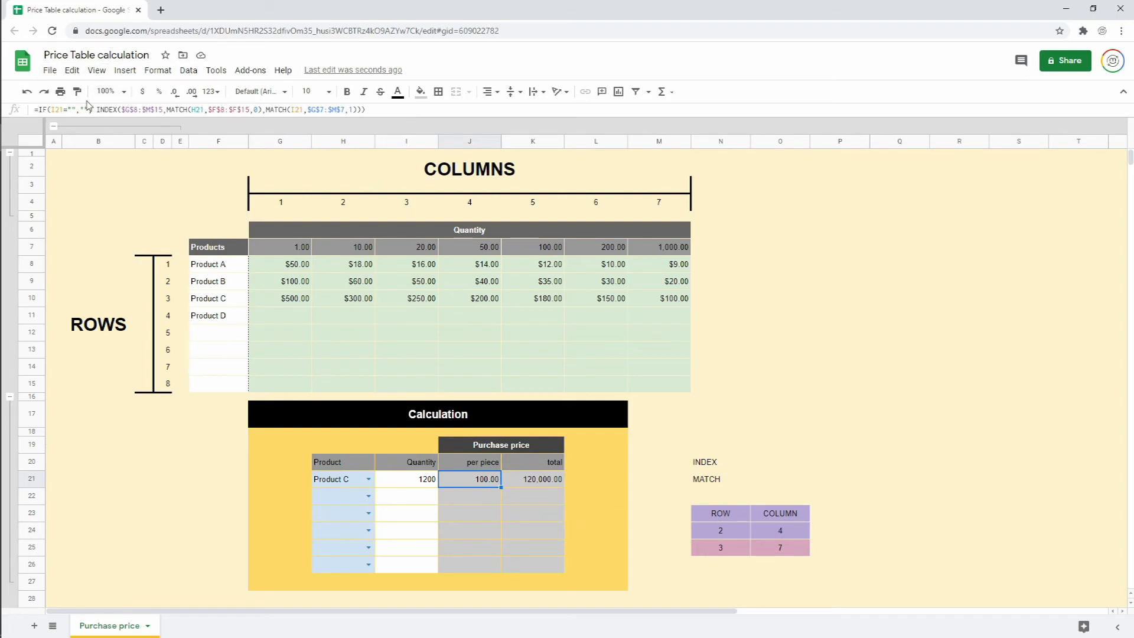
pyautogui.click(542, 479)
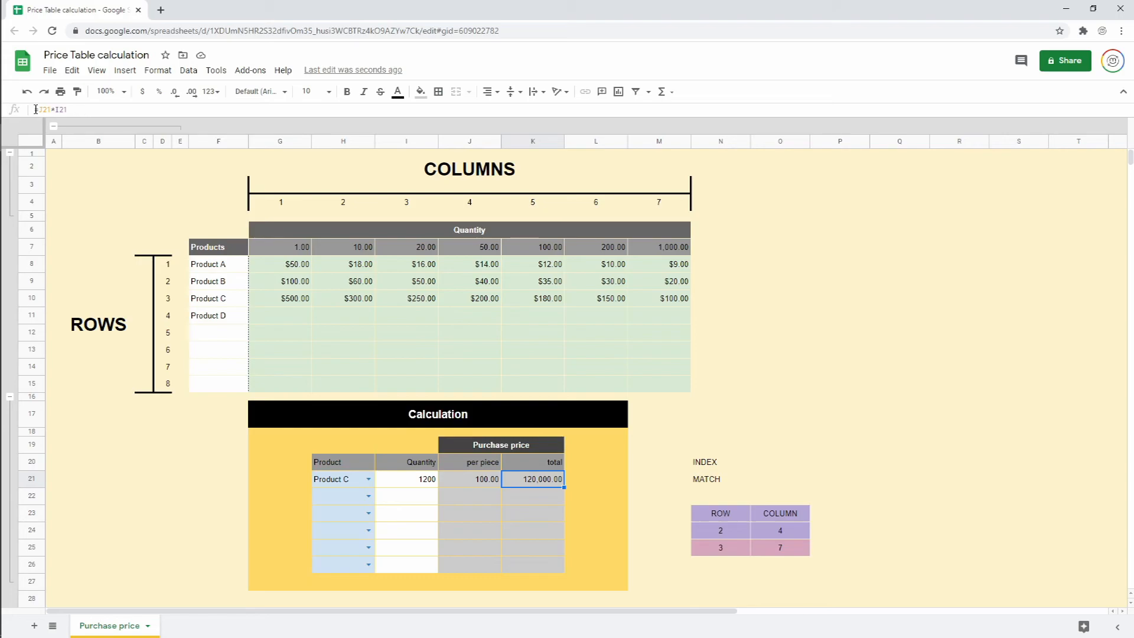
pyautogui.click(461, 484)
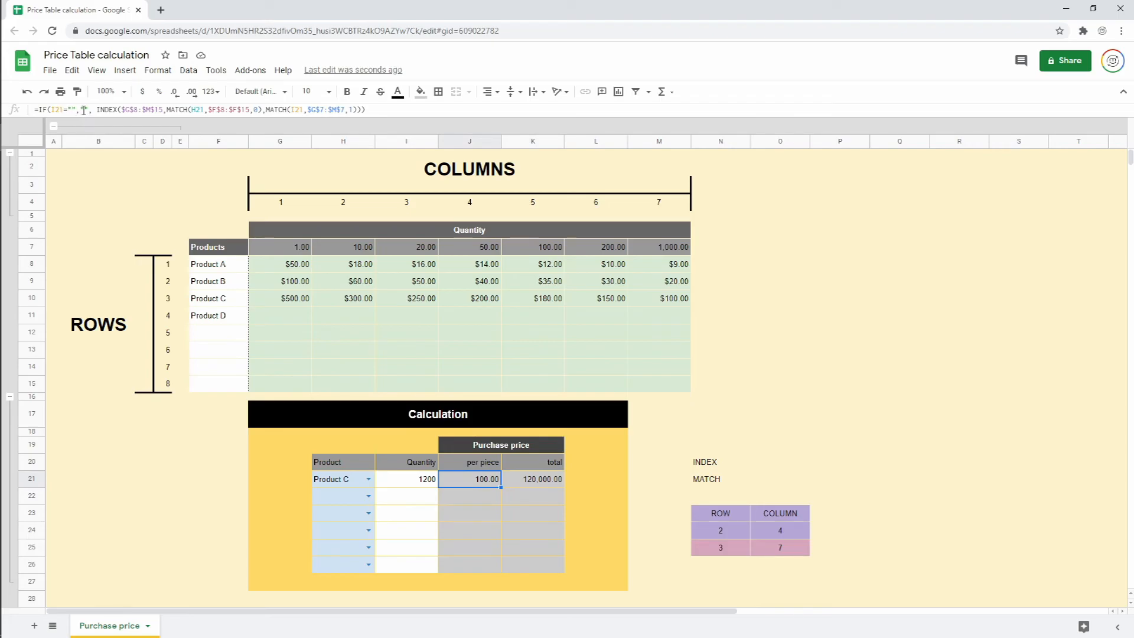
pyautogui.moveTo(92, 109); pyautogui.dragTo(40, 110)
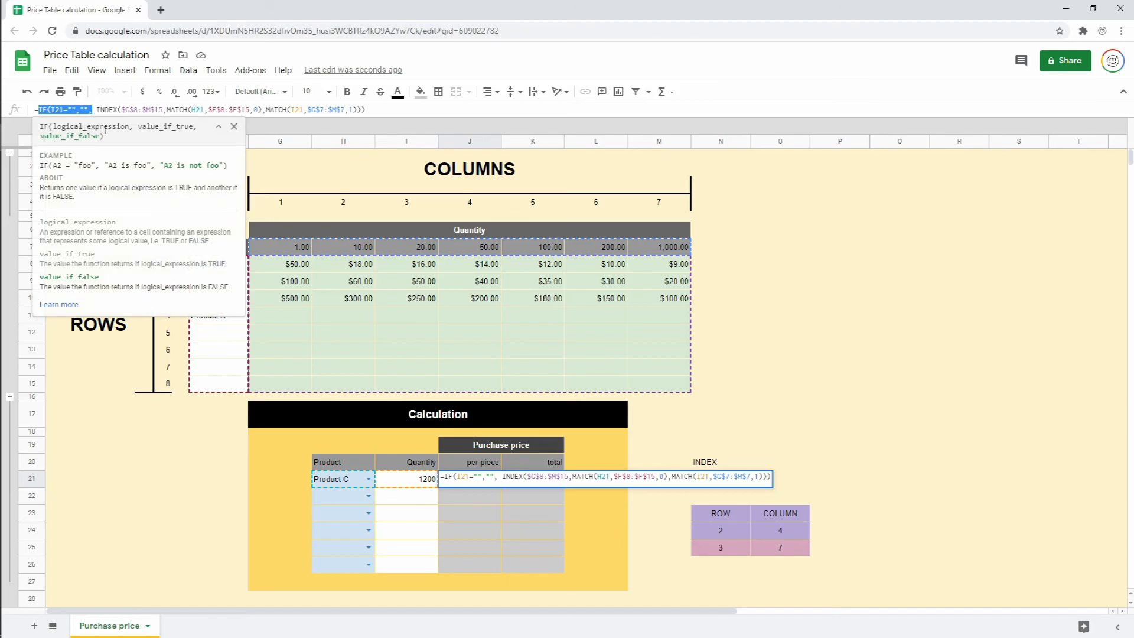
pyautogui.click(544, 479)
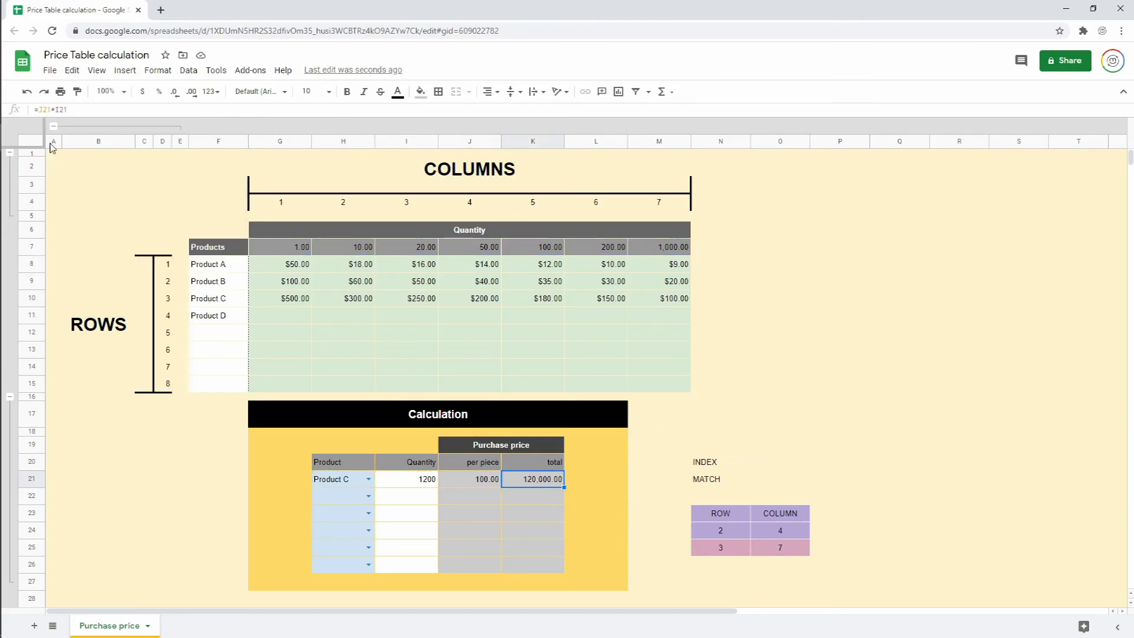
pyautogui.click(77, 110)
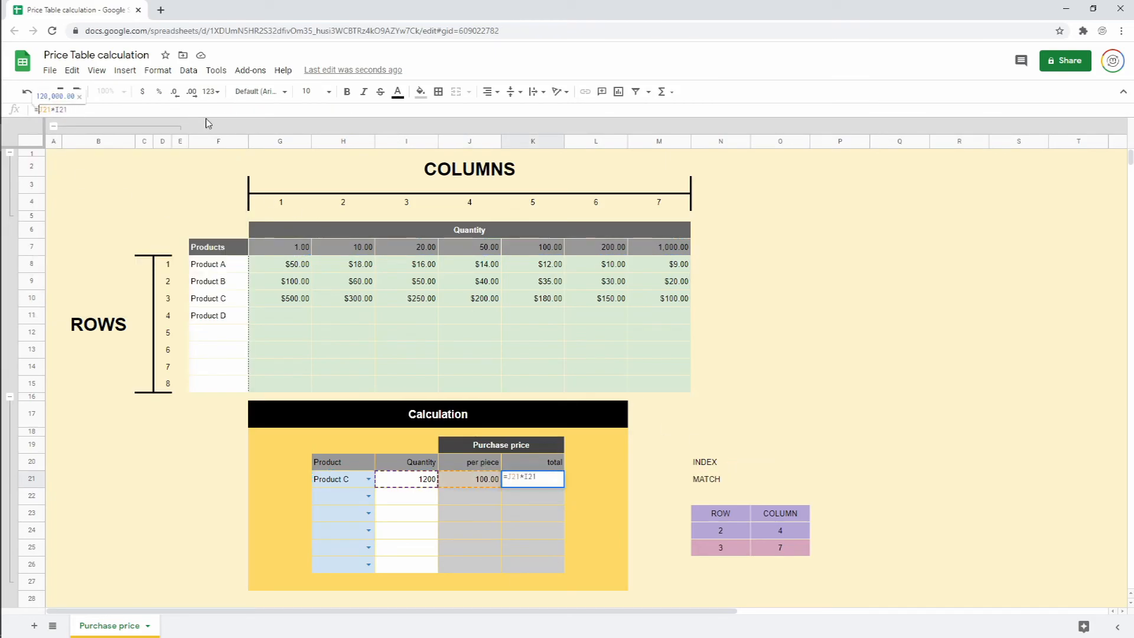
pyautogui.hotkey('ctrl', 'v')
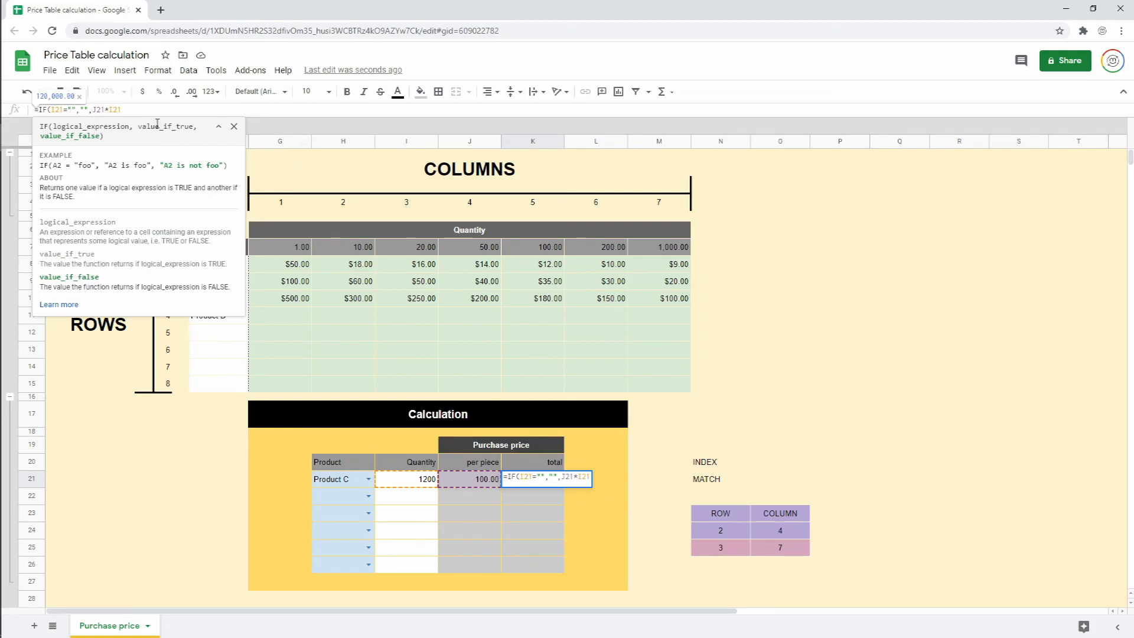
pyautogui.write(')')
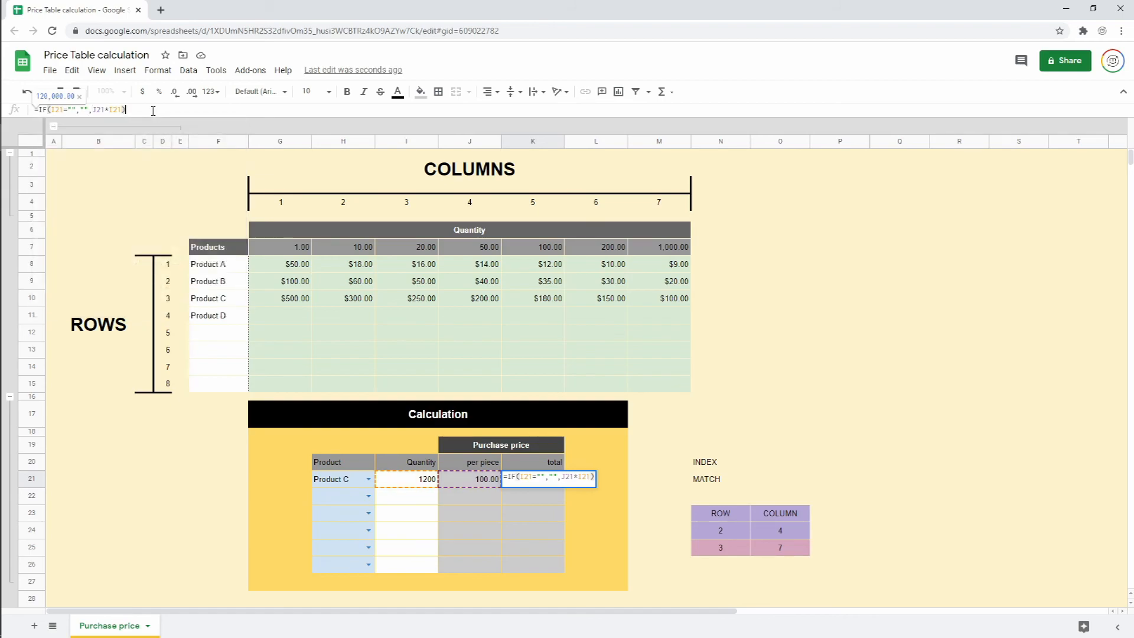
pyautogui.press('Return')
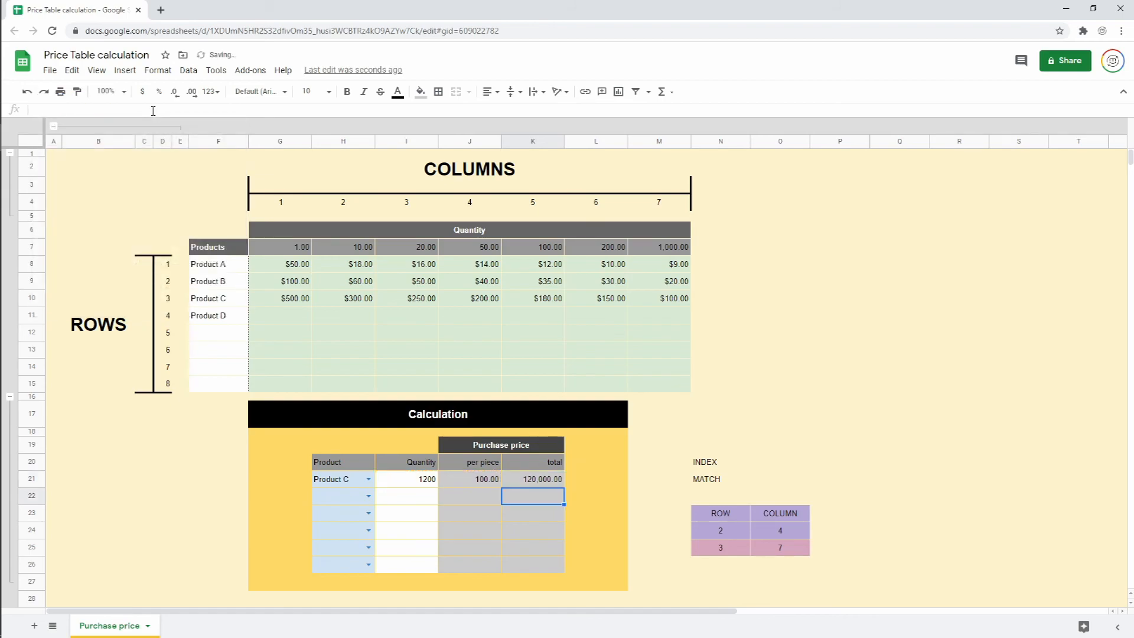
# Copy the IF-wrapped price formulas from J21:K21 down into J22:K26
pyautogui.moveTo(467, 480); pyautogui.dragTo(535, 483)
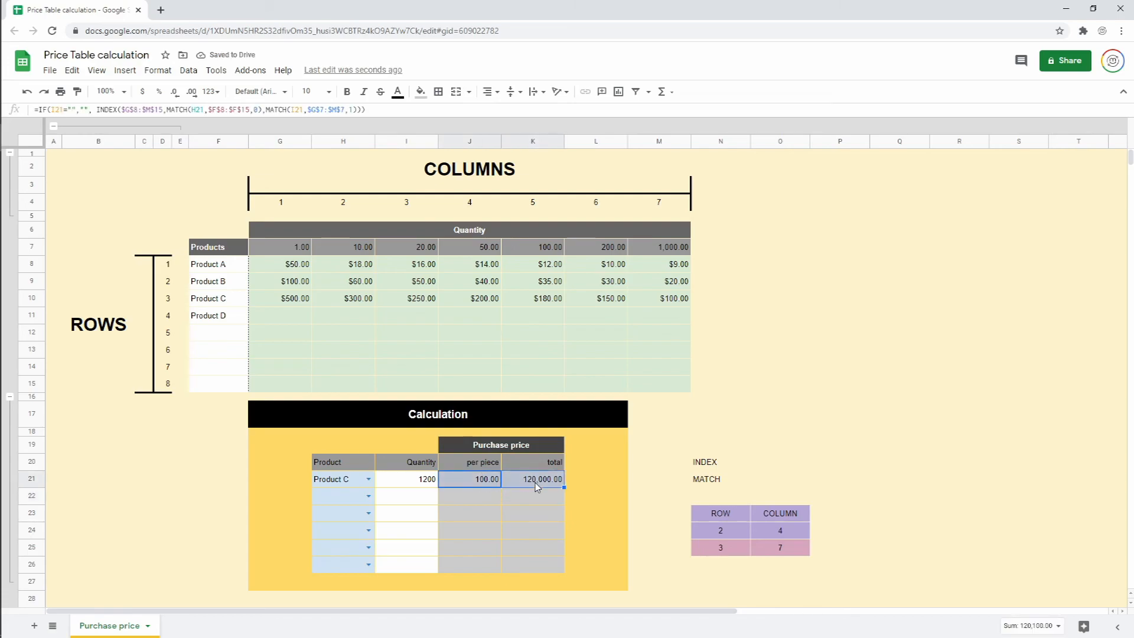
pyautogui.hotkey('ctrl', 'c')
pyautogui.moveTo(481, 498); pyautogui.dragTo(476, 564)
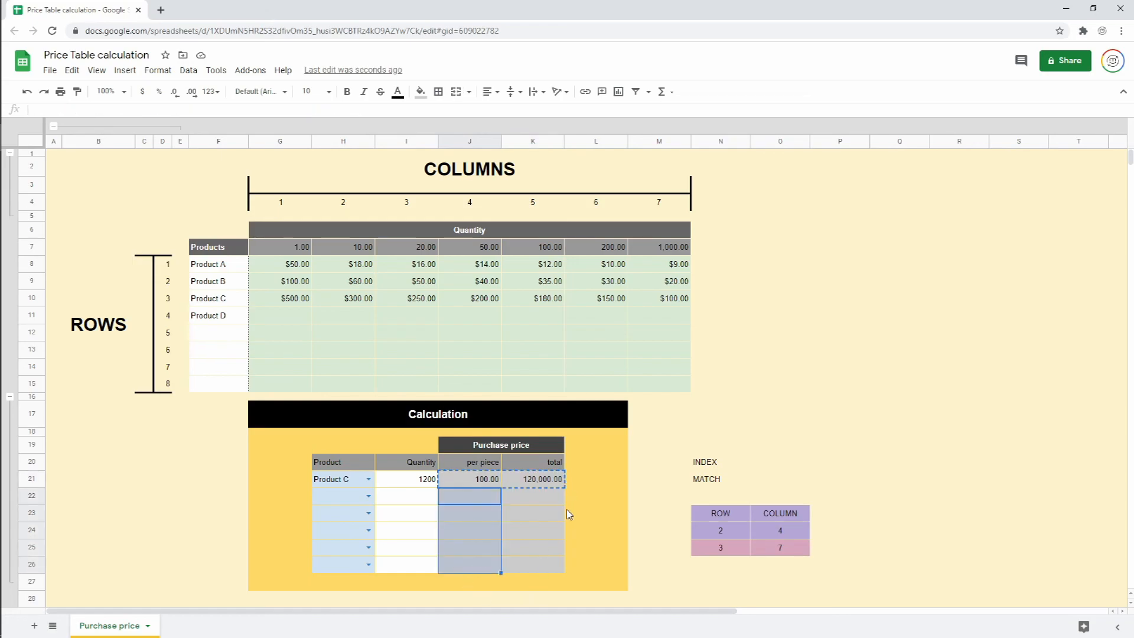
pyautogui.hotkey('ctrl', 'v')
pyautogui.click(547, 531)
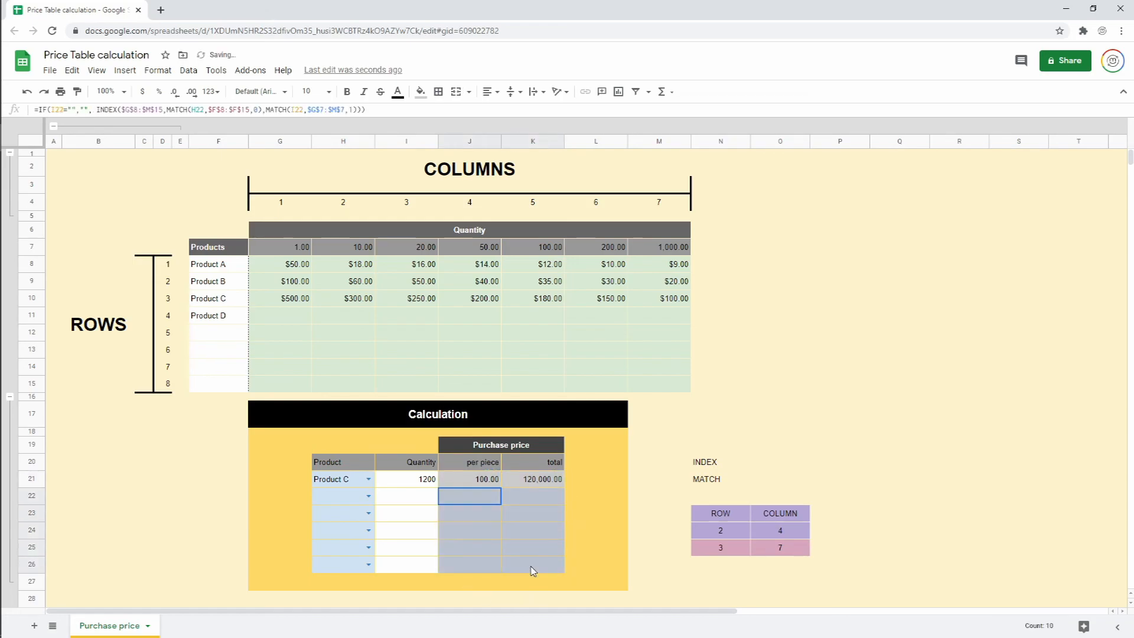
# Choose Product A in H22, Product D in H23 and Product B in H24 of the calculation block
pyautogui.click(369, 497)
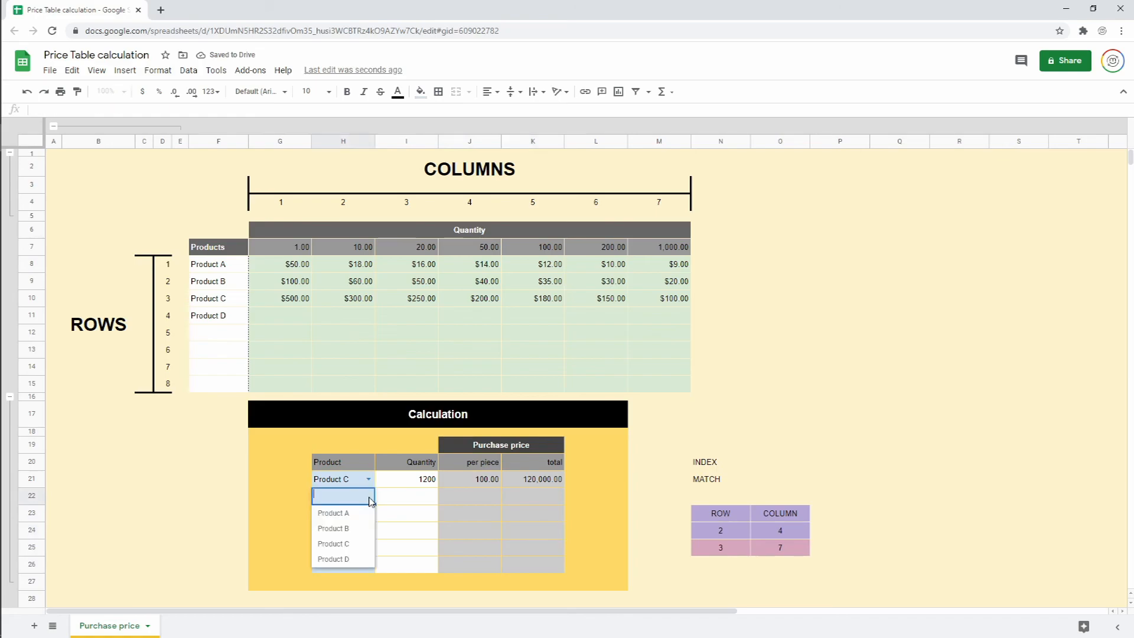
pyautogui.click(361, 512)
pyautogui.click(369, 514)
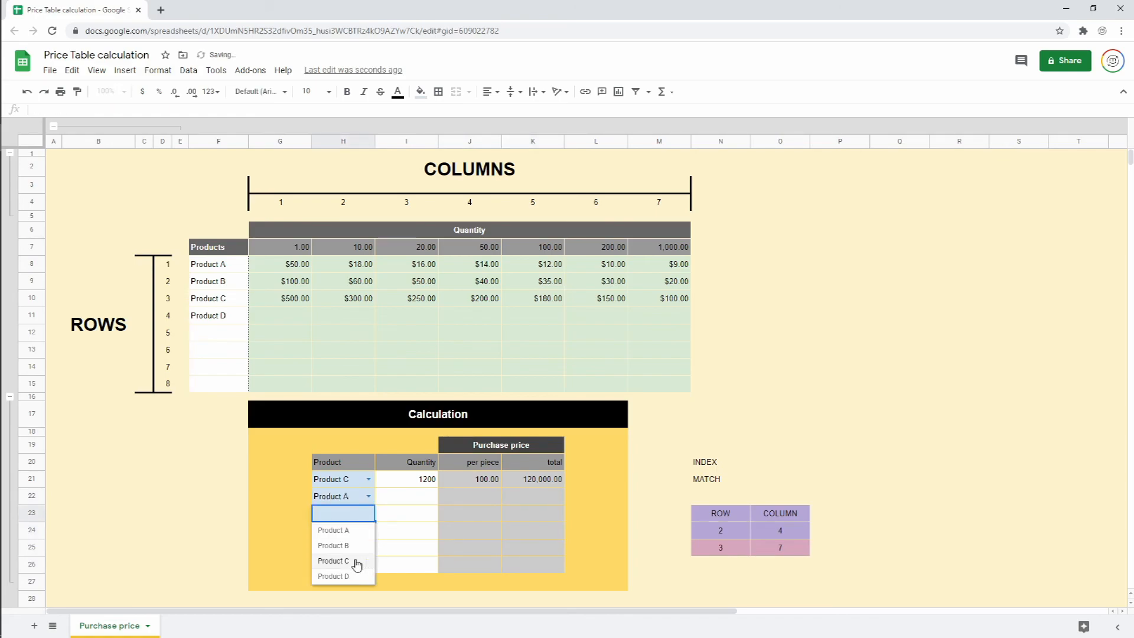
pyautogui.click(357, 561)
pyautogui.click(368, 531)
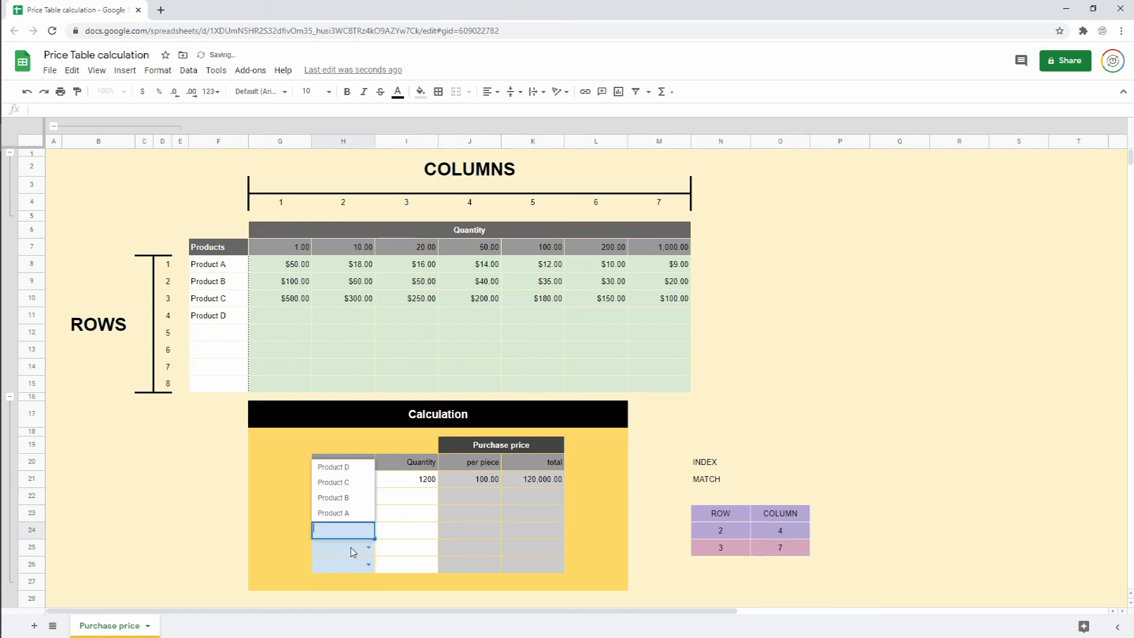
pyautogui.click(355, 498)
# Enter the quantities 100, 450 and 300 in I22:I24 for Products A, D and B
pyautogui.click(421, 498)
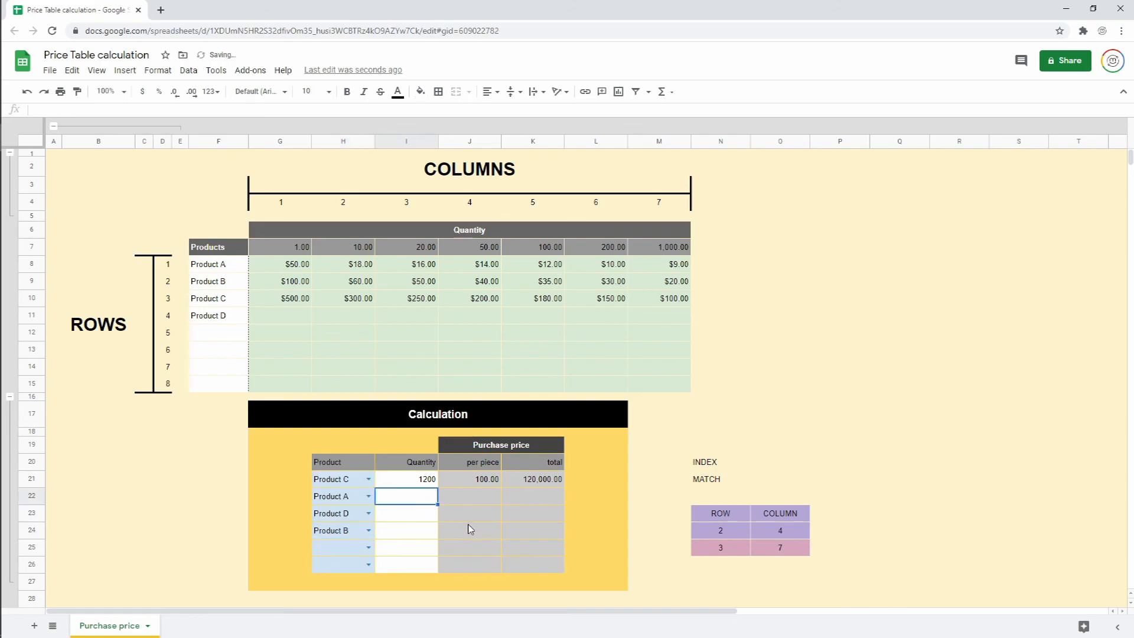
pyautogui.write('100')
pyautogui.press('Return')
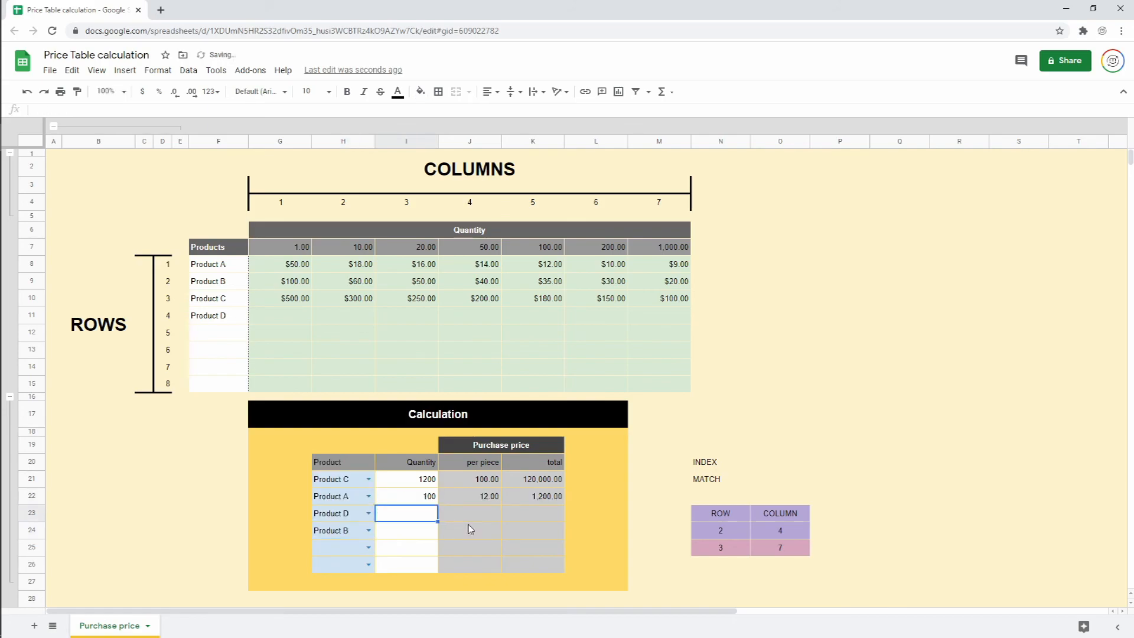
pyautogui.write('450')
pyautogui.press('Return')
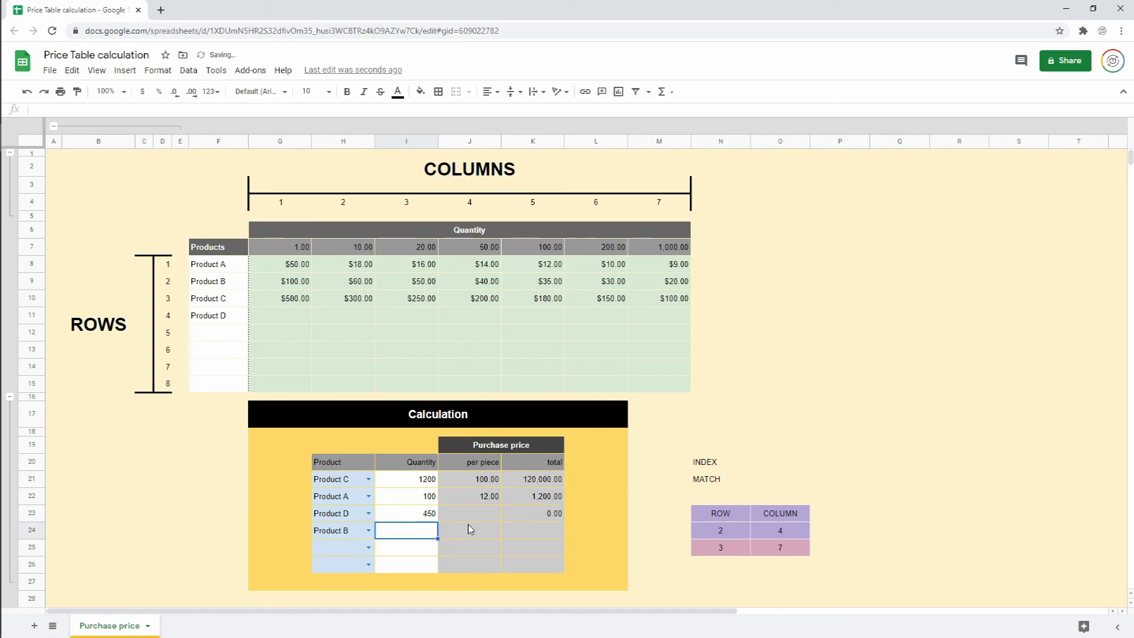
pyautogui.write('300')
pyautogui.press('Return')
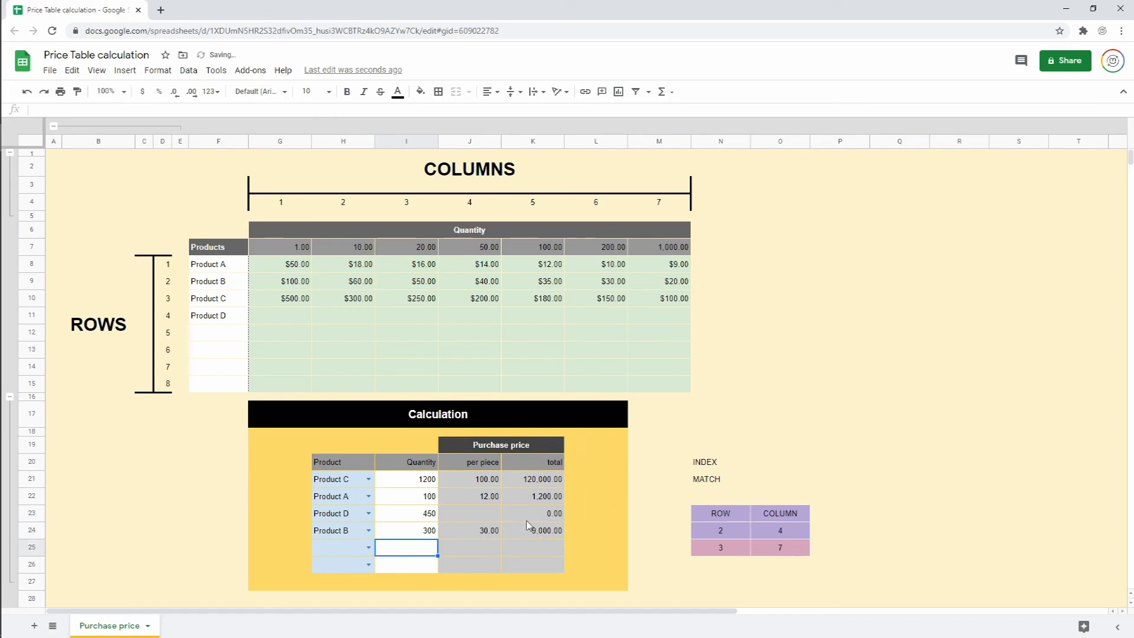
# Examine the per-piece formula in J23 and compare it with Product D's price cells G11:M11 in the price table
pyautogui.click(471, 518)
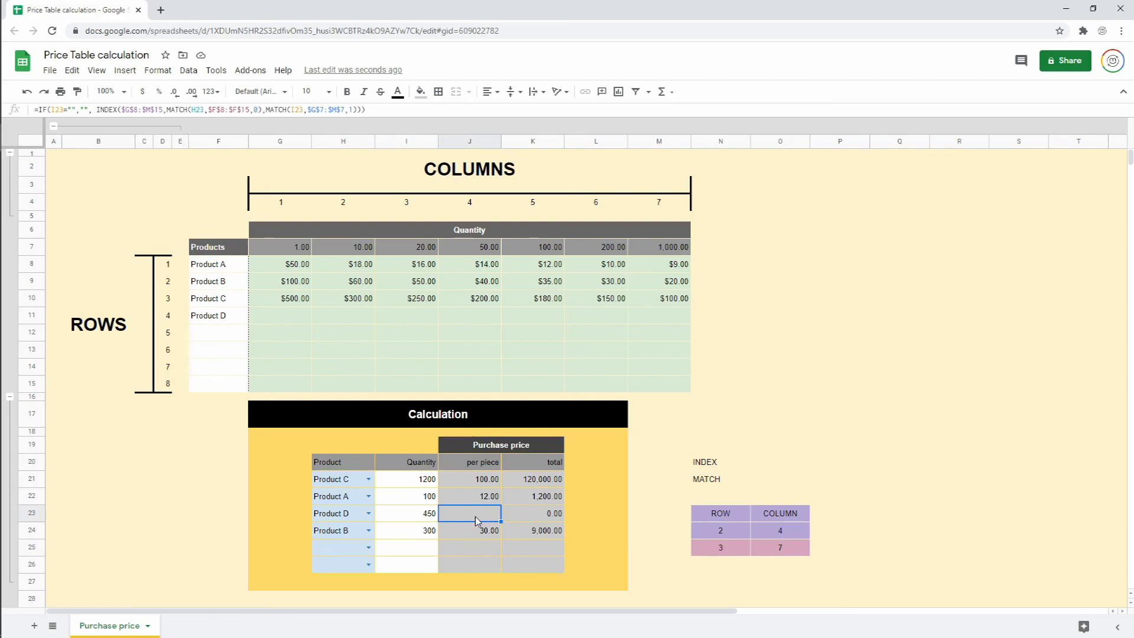
pyautogui.click(222, 320)
pyautogui.moveTo(263, 324); pyautogui.dragTo(651, 321)
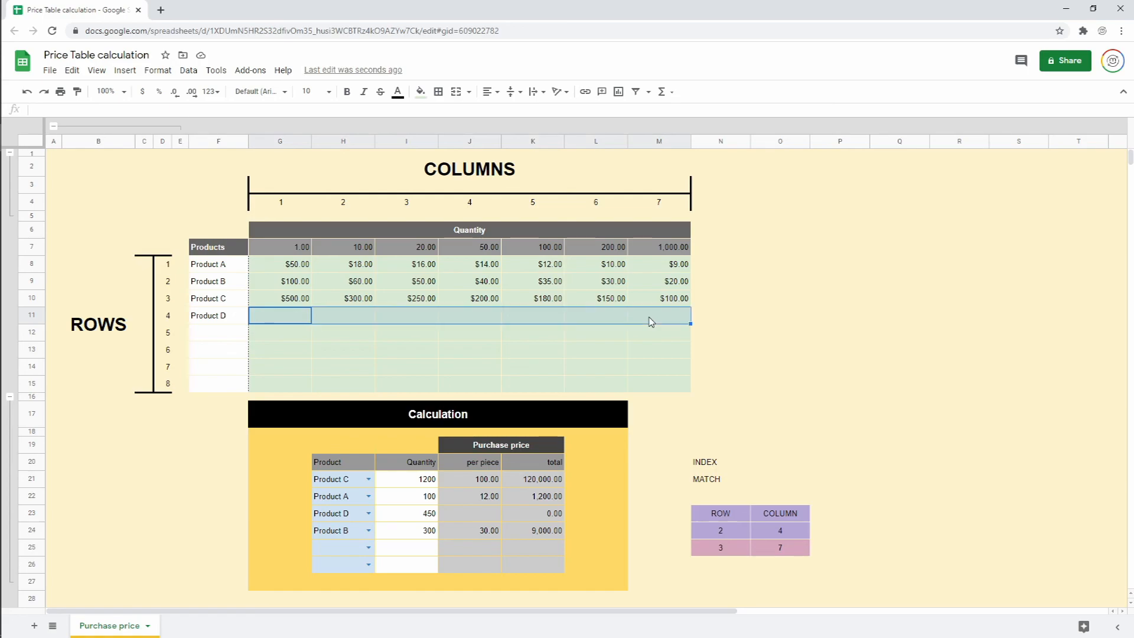
pyautogui.click(285, 323)
pyautogui.click(361, 318)
pyautogui.click(385, 317)
pyautogui.click(300, 316)
pyautogui.click(339, 317)
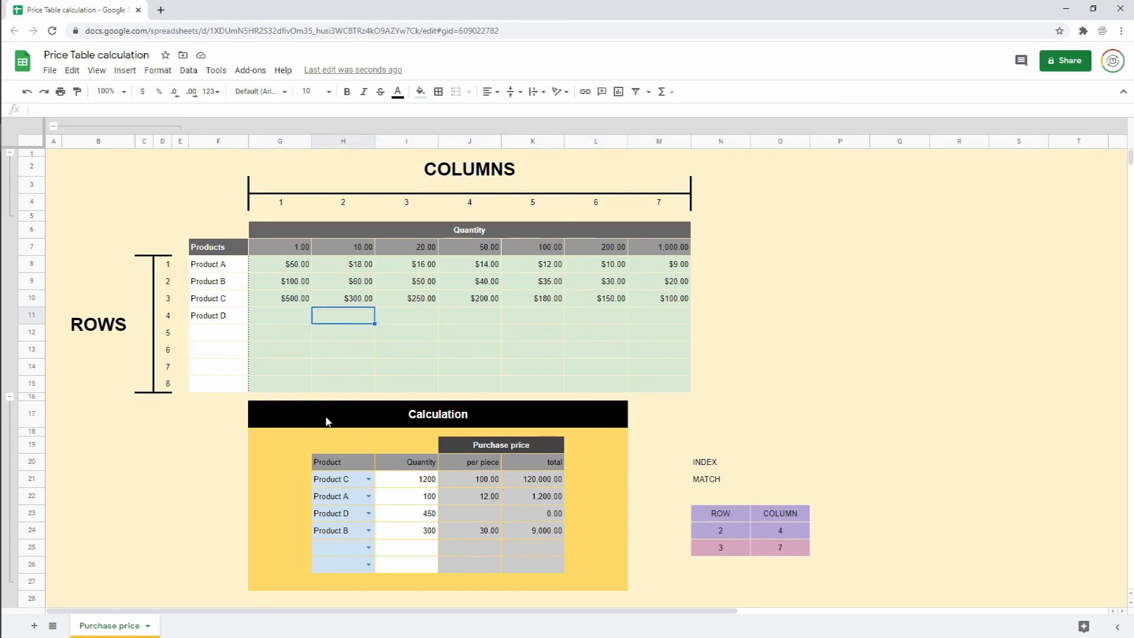
pyautogui.click(368, 514)
pyautogui.click(345, 303)
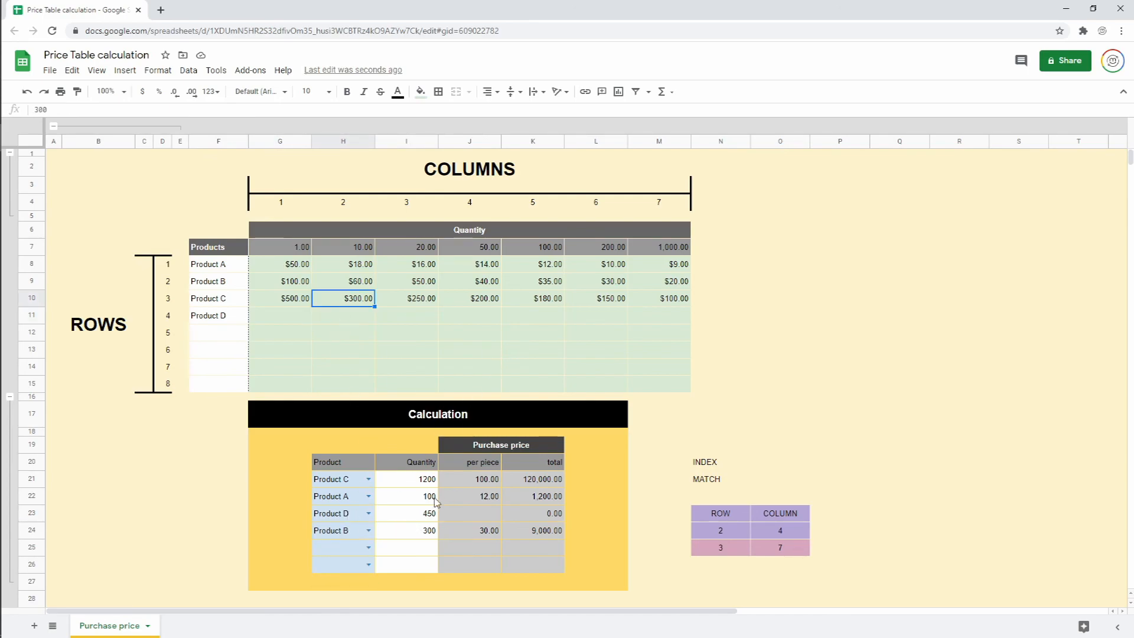
# Enter a price of 20 for Product D in L11, under the 200 quantity tier, and check the per-piece price in J23
pyautogui.click(417, 518)
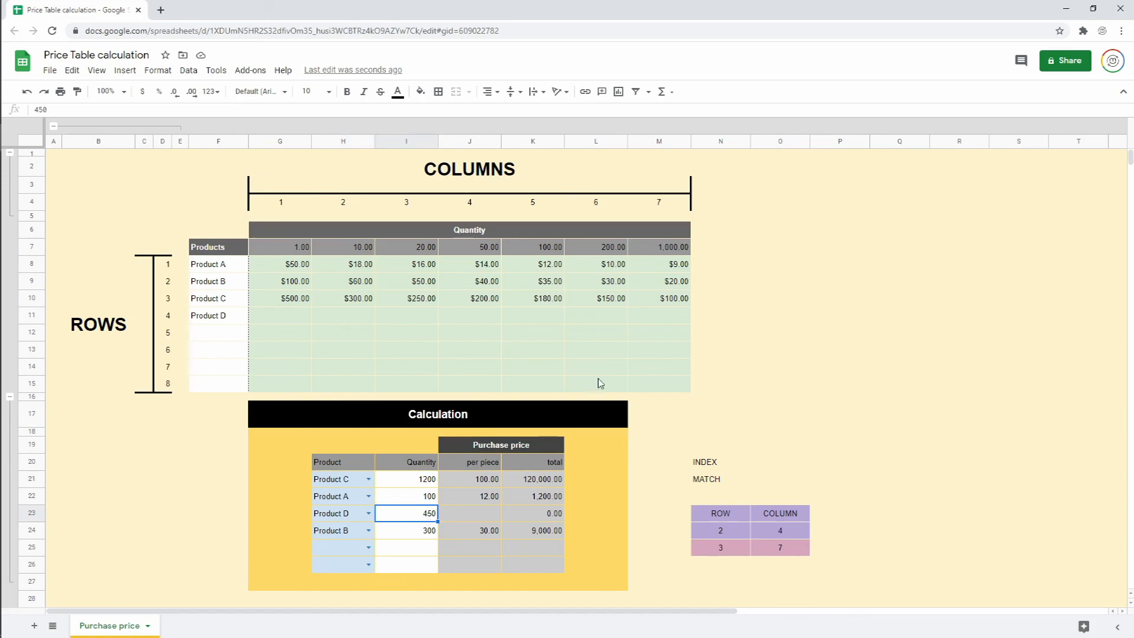
pyautogui.click(615, 322)
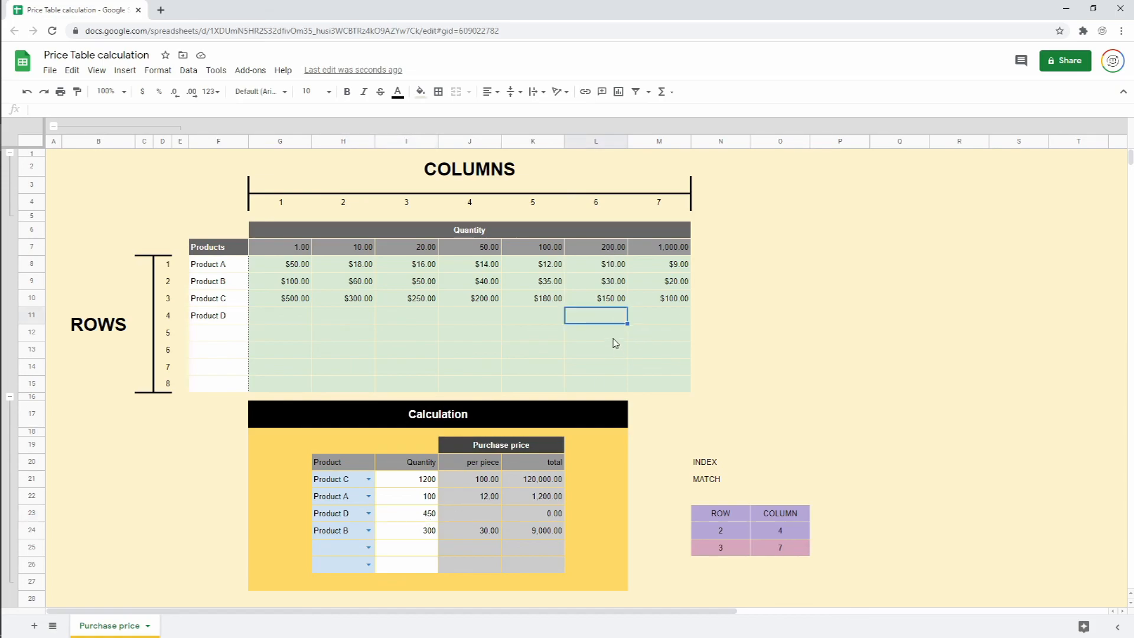
pyautogui.write('20')
pyautogui.press('Return')
pyautogui.click(498, 517)
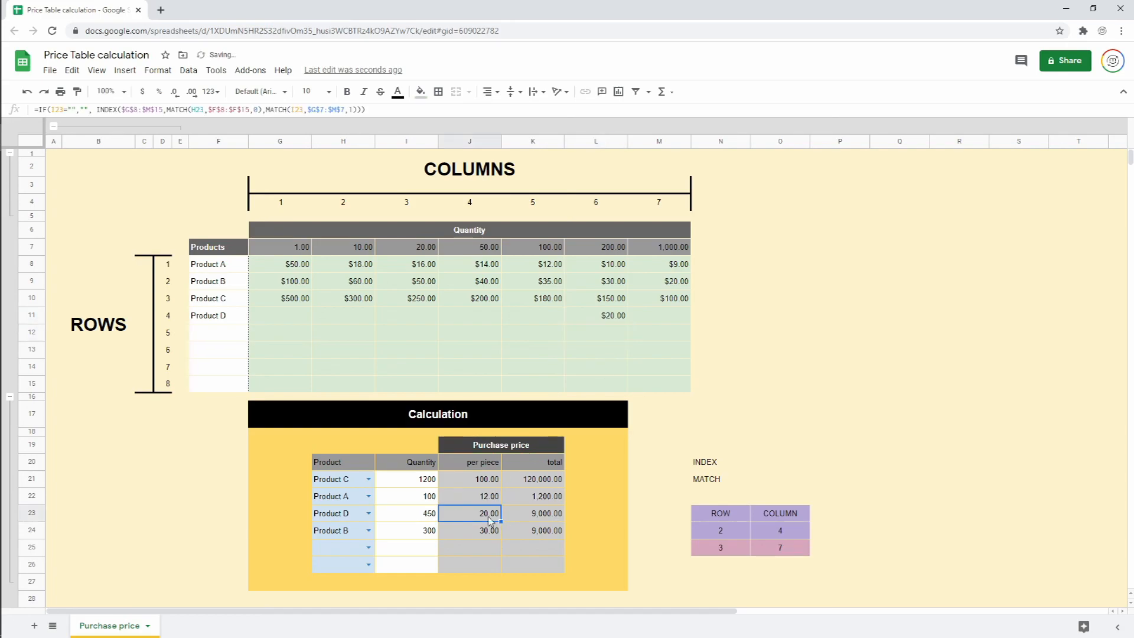